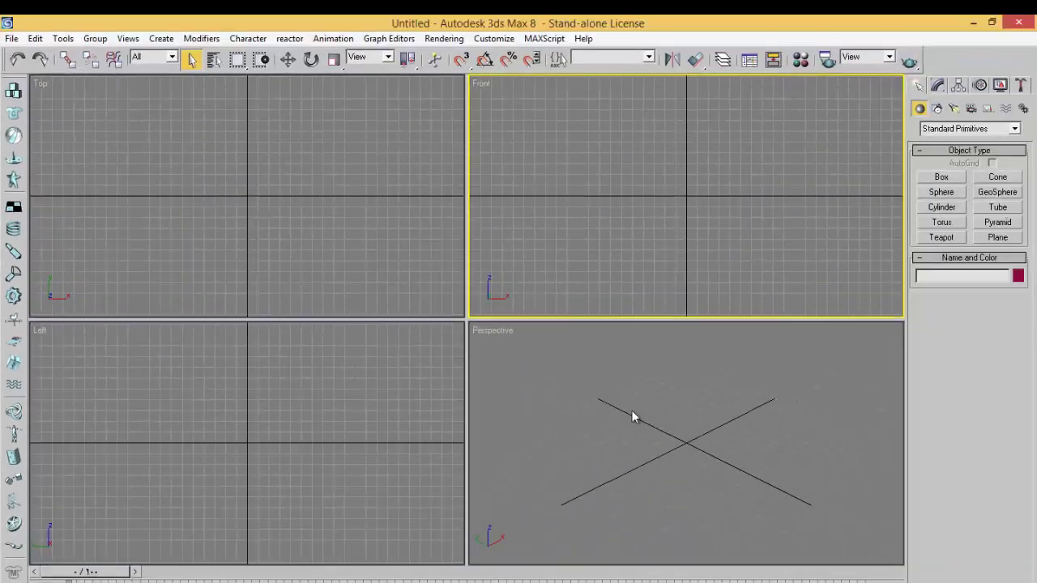
Step: Examine the Top, Front, Left and Perspective viewports by making each one active in turn
left_click(631, 415)
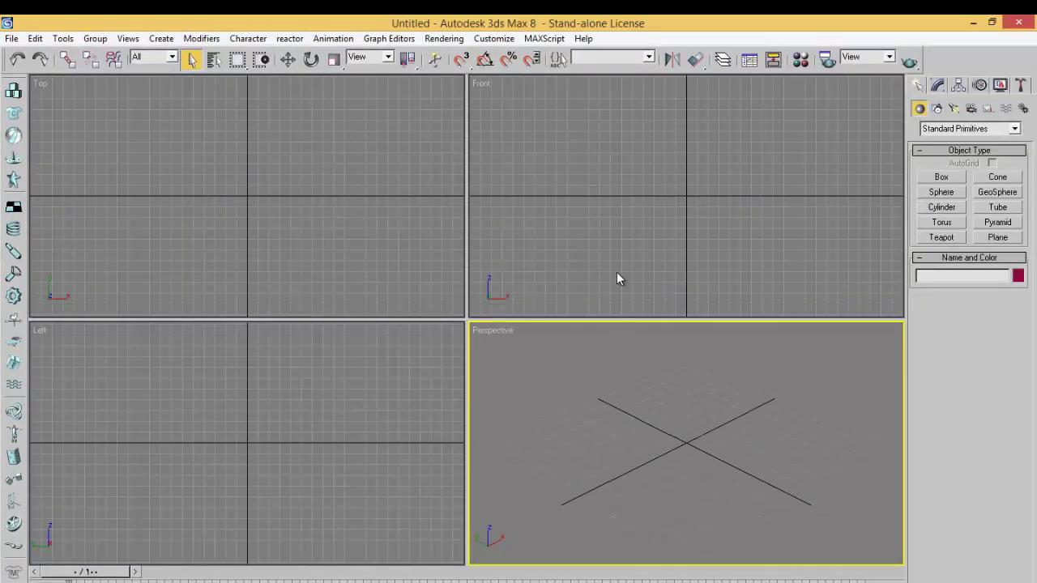
left_click(616, 245)
left_click(405, 235)
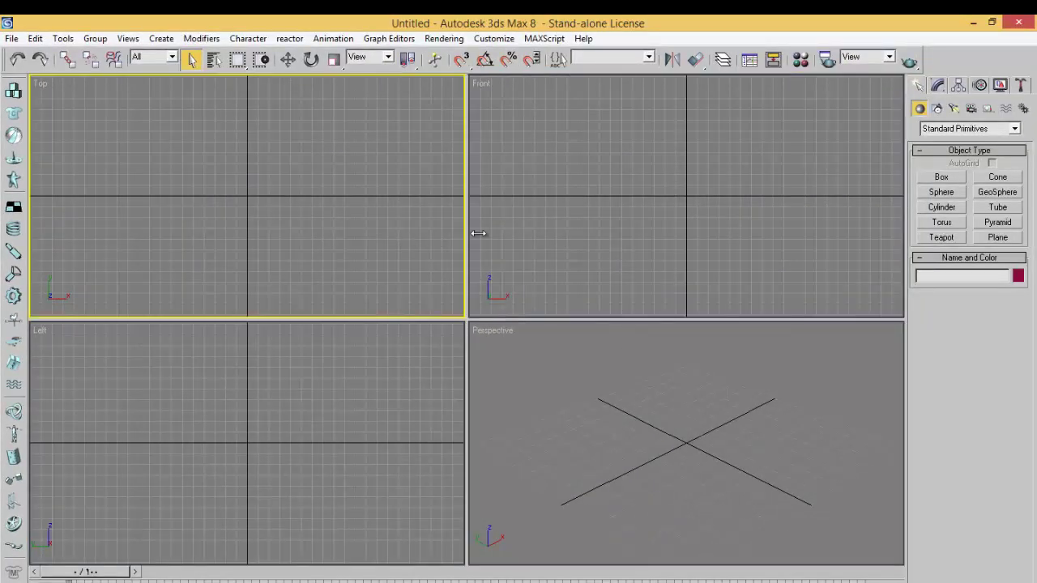
left_click(590, 235)
left_click(585, 362)
left_click(405, 405)
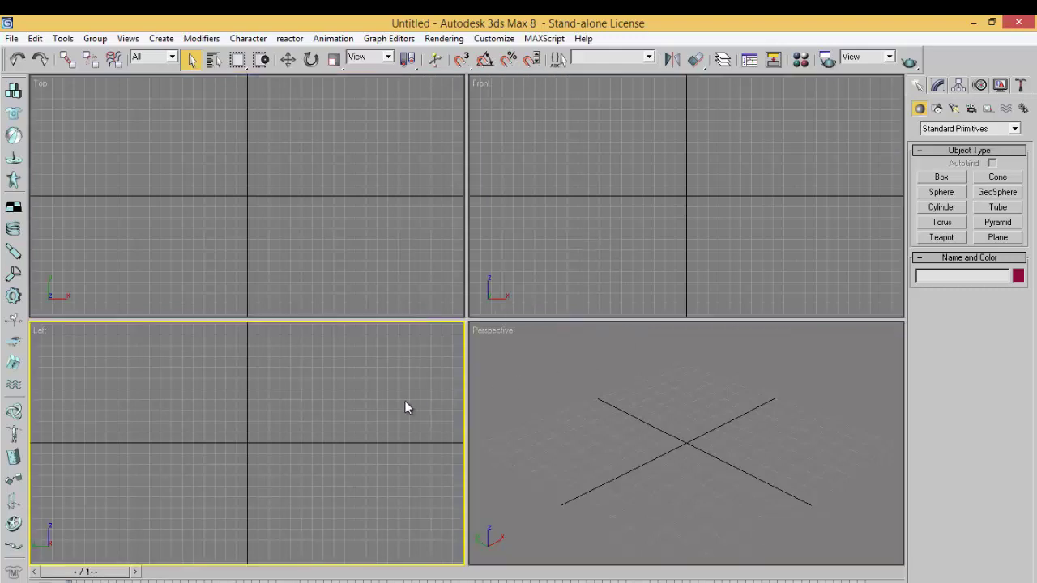
left_click(401, 279)
left_click(580, 266)
left_click(593, 409)
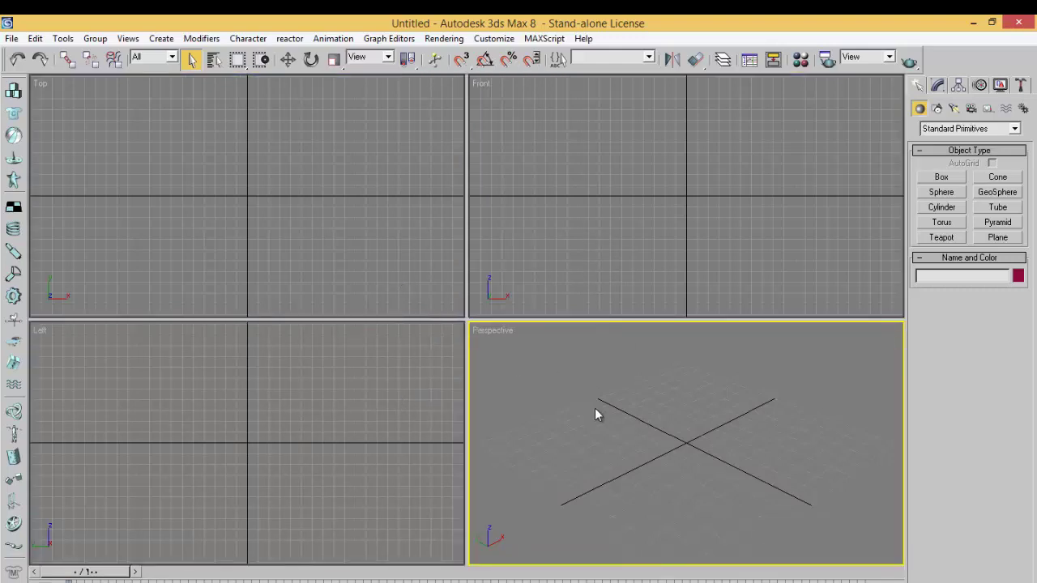
left_click(374, 444)
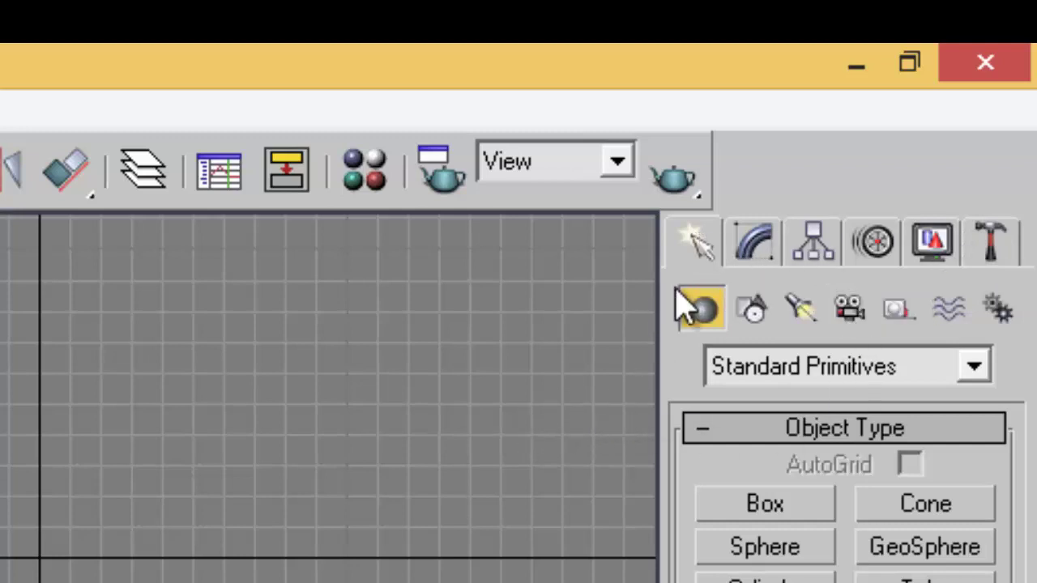
Step: Look through the Modify, Hierarchy, Motion, Display and Utilities commands, and return to the Create commands
left_click(773, 253)
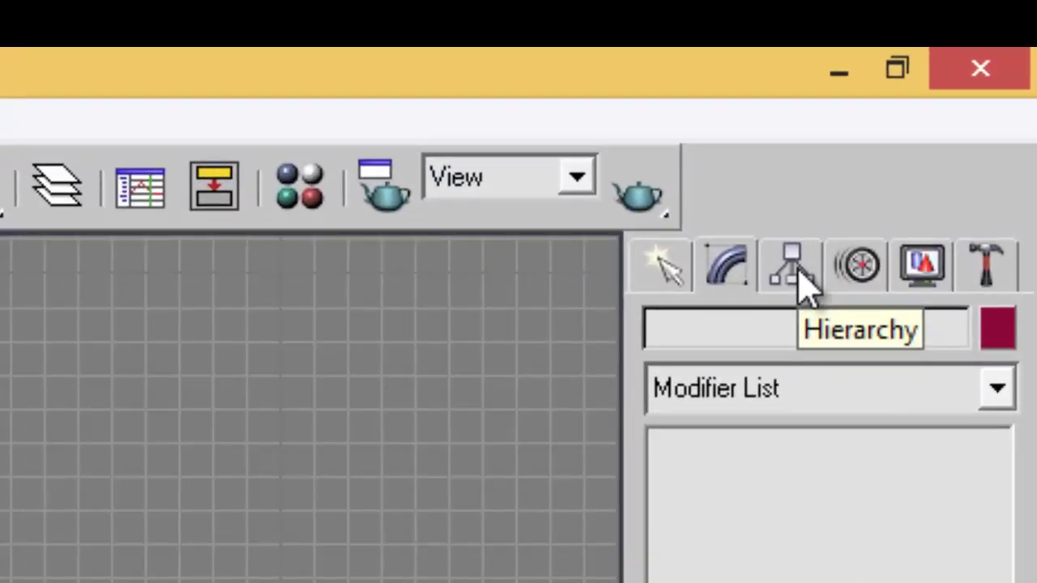
left_click(907, 147)
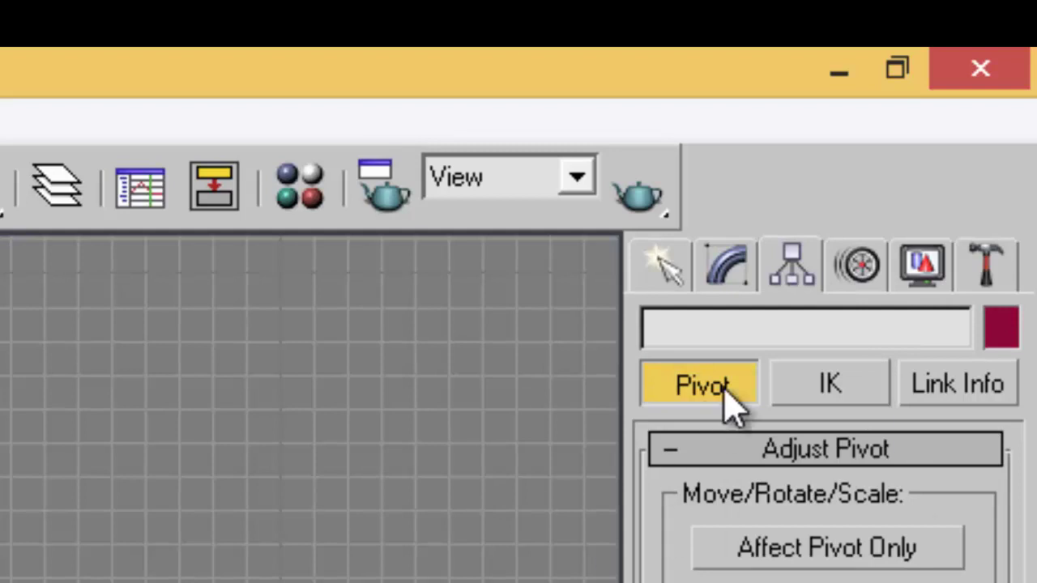
left_click(864, 269)
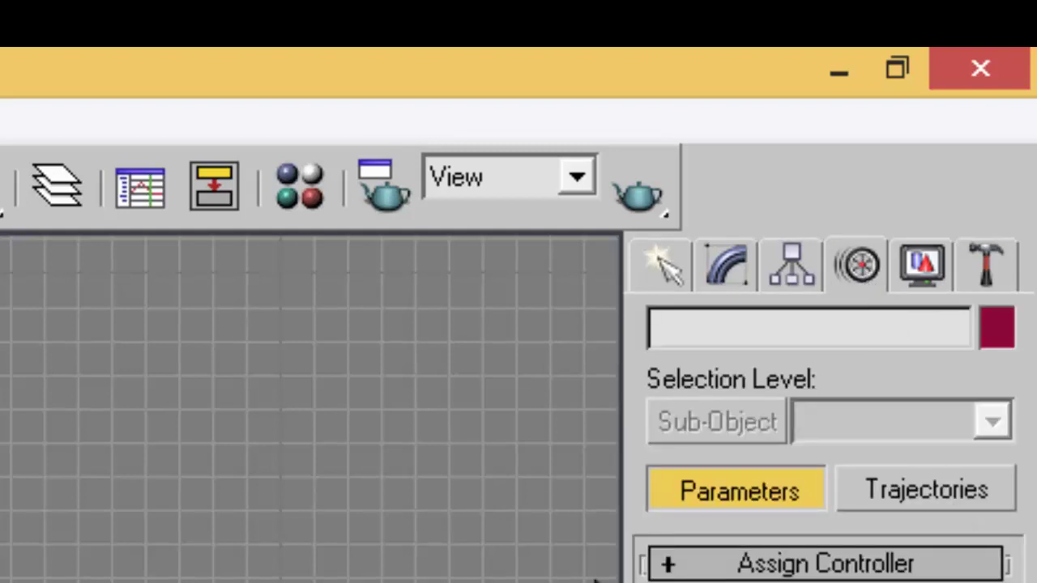
left_click(923, 270)
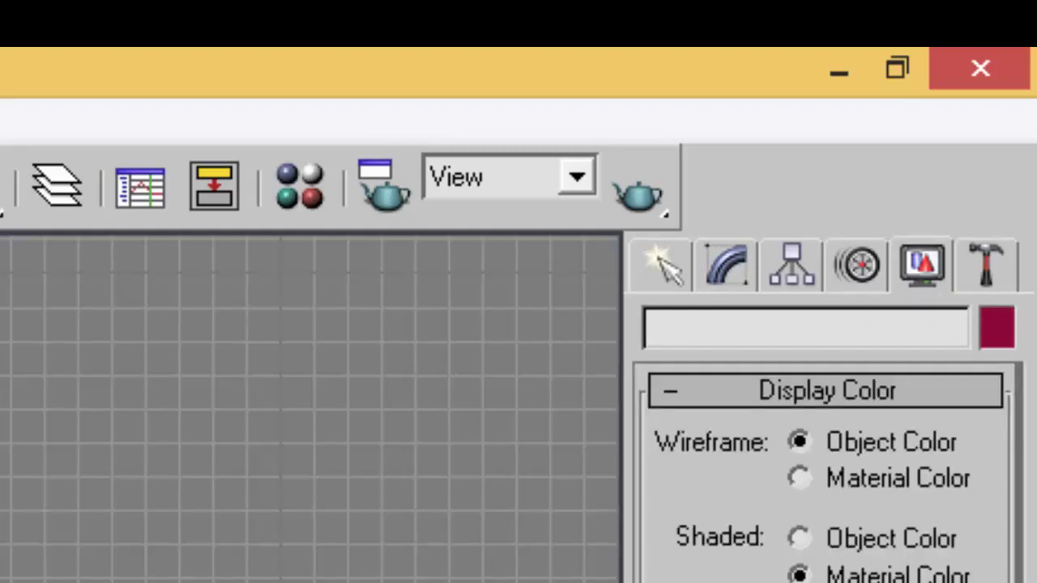
left_click(990, 275)
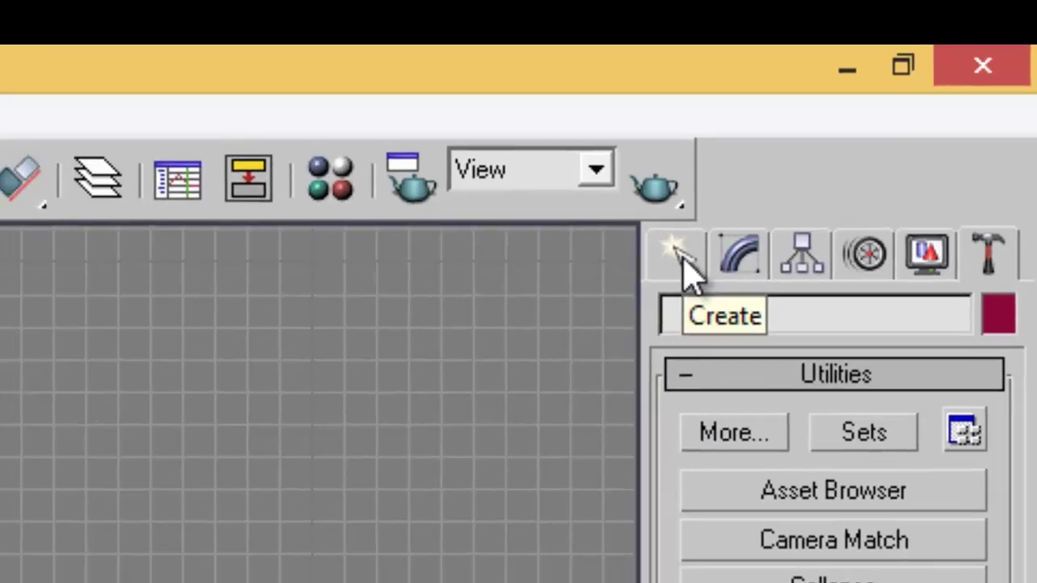
left_click(666, 267)
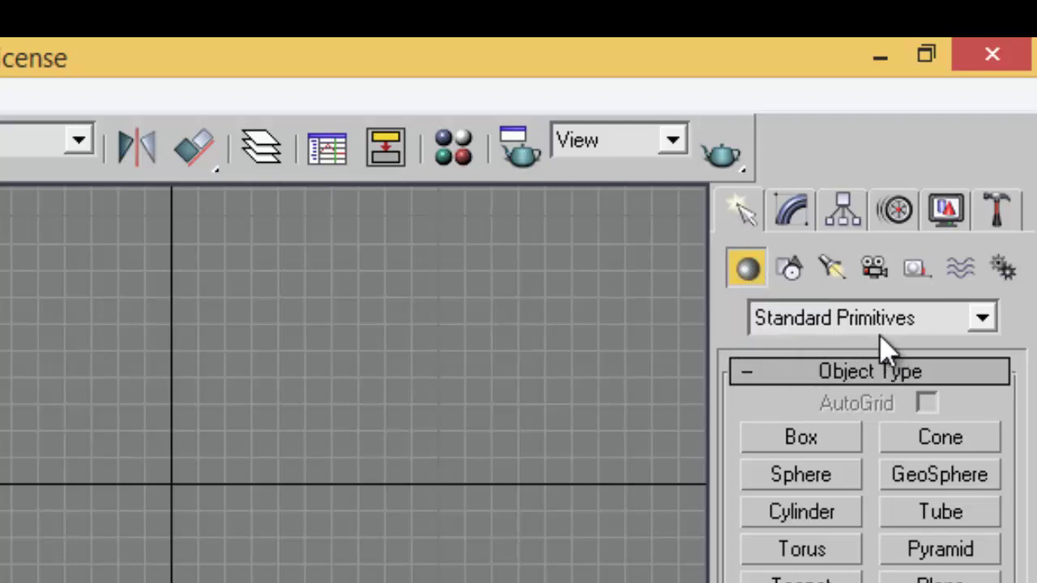
Step: Review the available geometry categories and keep Standard Primitives as the chosen category
left_click(984, 322)
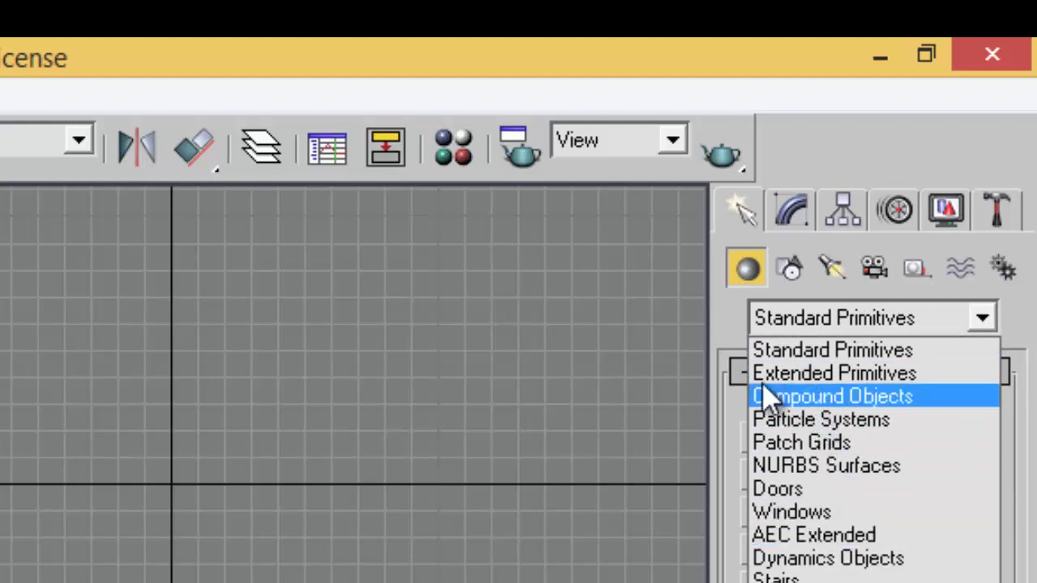
left_click(810, 350)
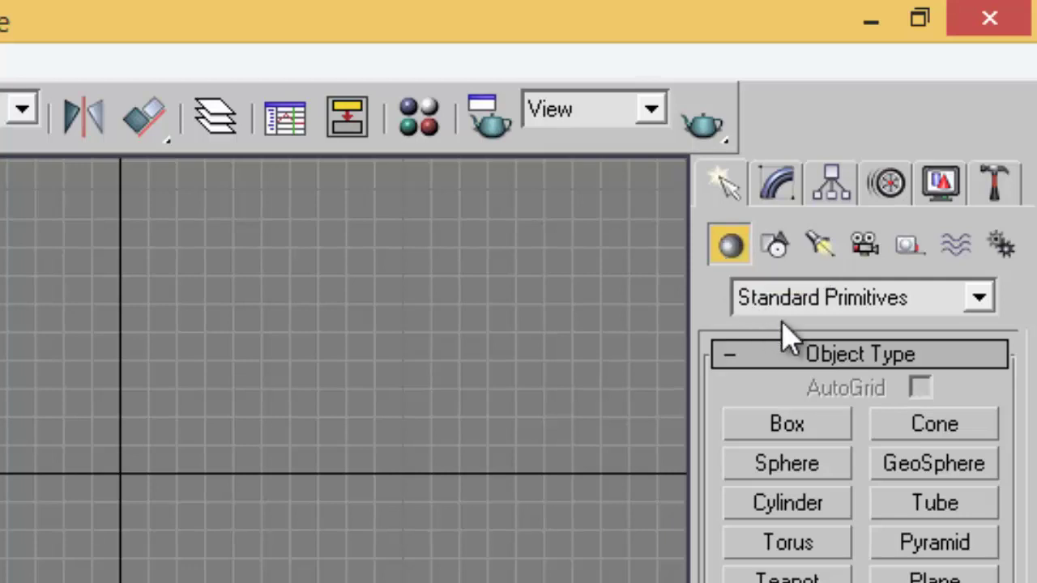
left_click(980, 297)
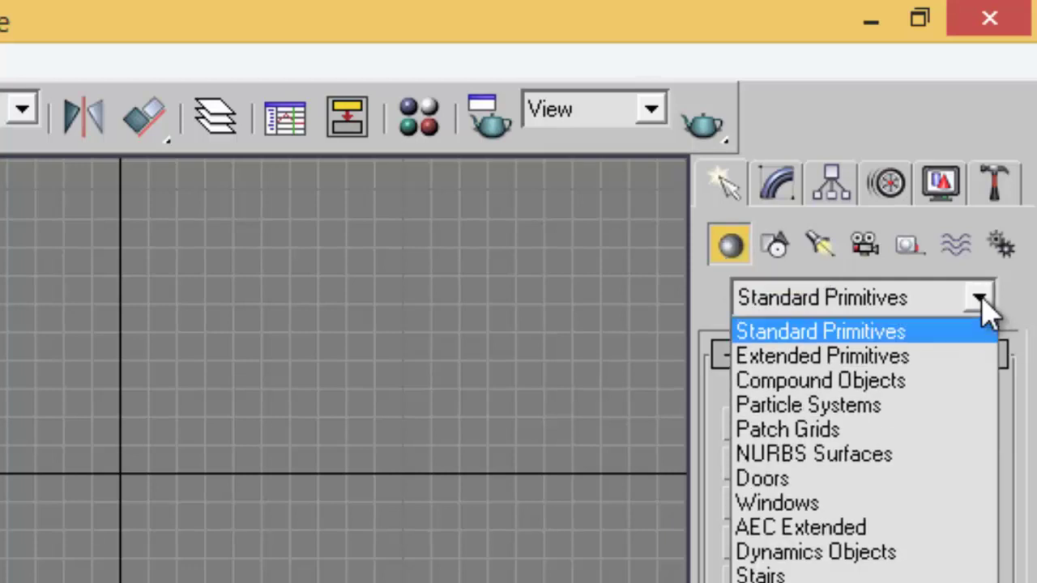
left_click(980, 298)
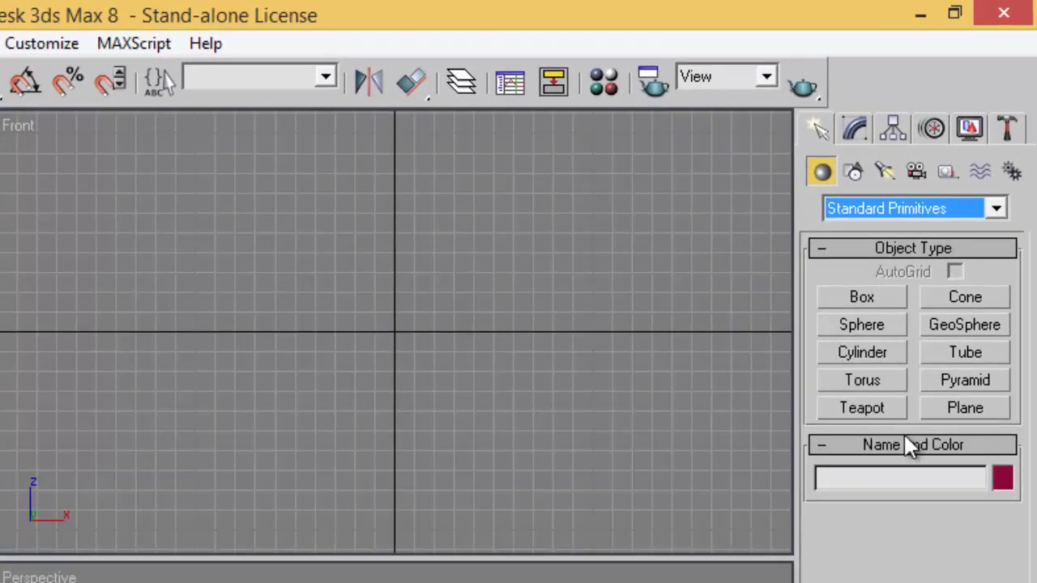
Step: Create a large sphere from the Standard Primitives in the Perspective viewport
left_click(856, 324)
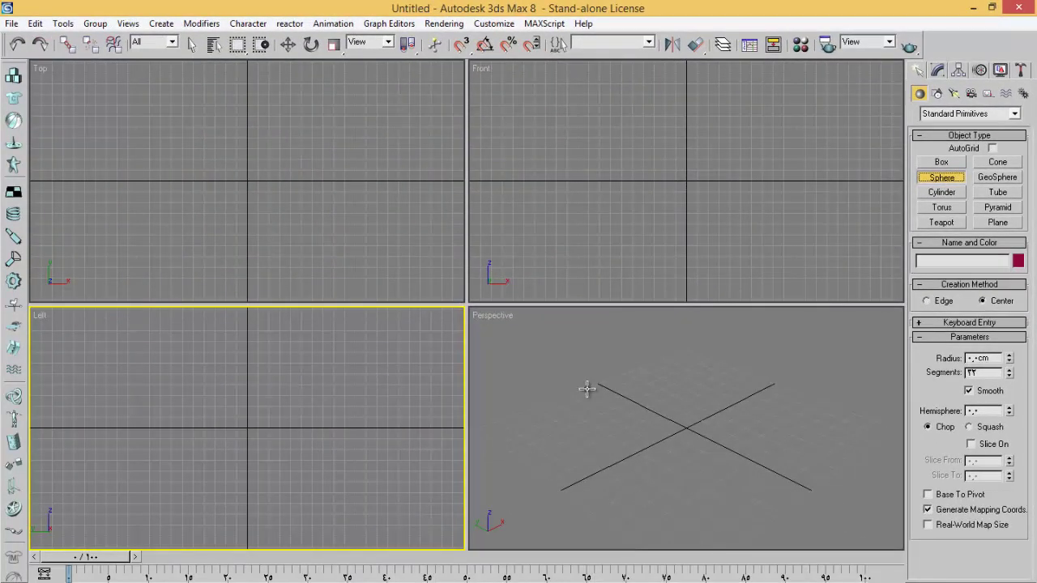
left_click_drag(586, 389, 729, 438)
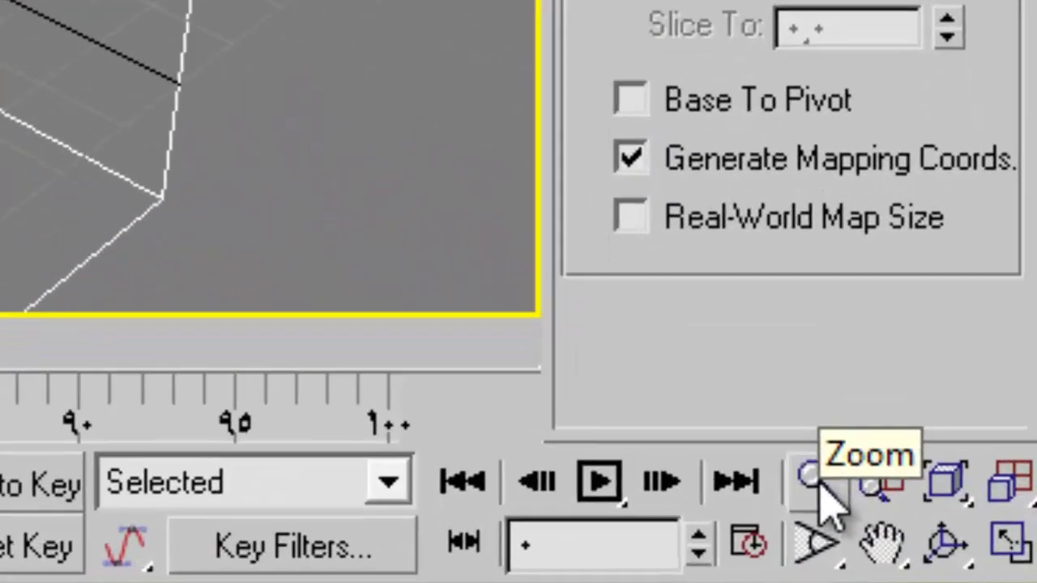
left_click(978, 566)
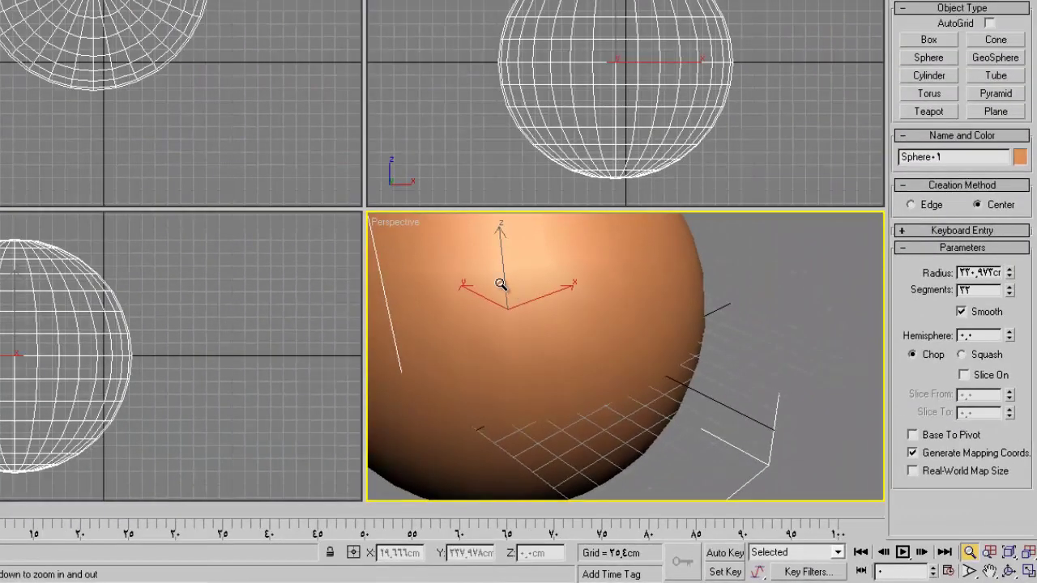
left_click_drag(484, 270, 552, 389)
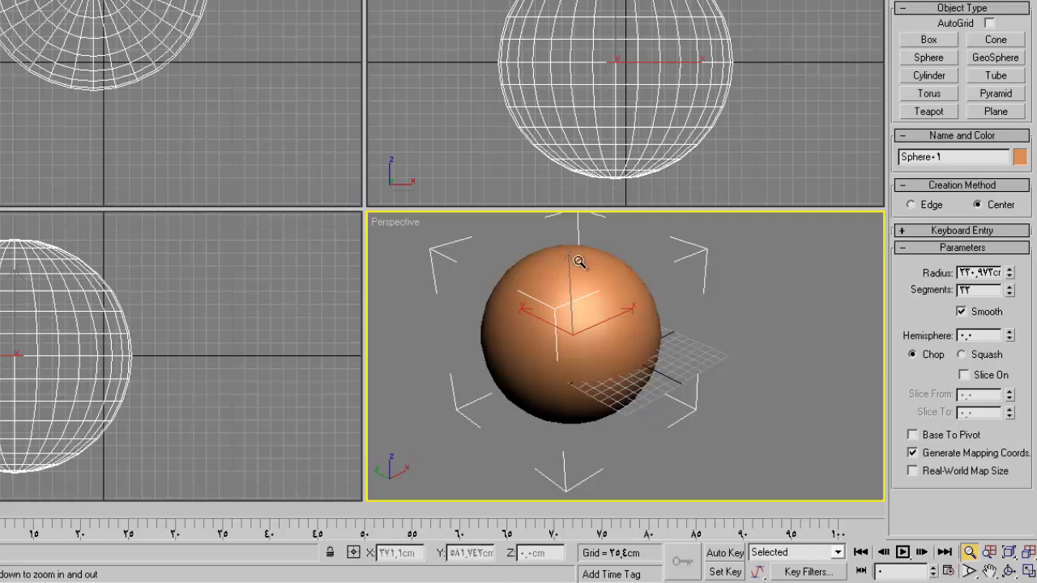
left_click_drag(568, 350, 591, 346)
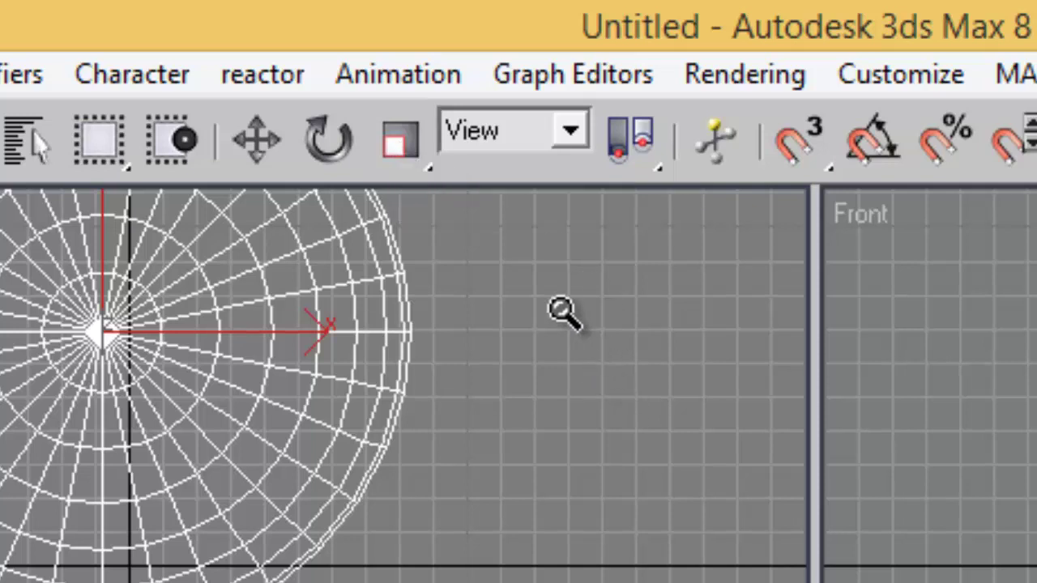
Step: Scale the sphere down slightly, flatten it along the Z axis into an ellipsoid, and deselect it
left_click(403, 144)
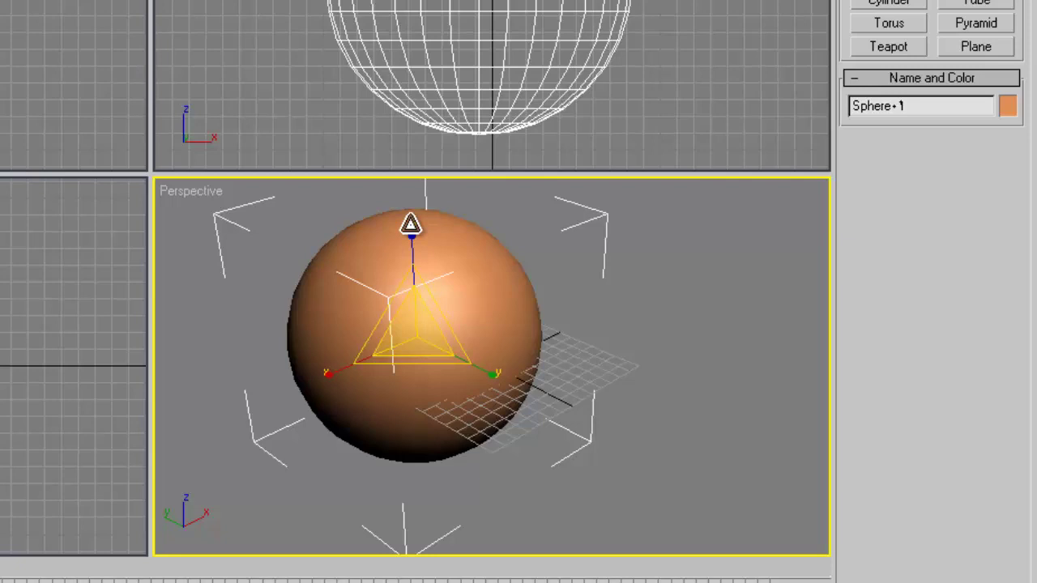
left_click_drag(407, 224, 407, 234)
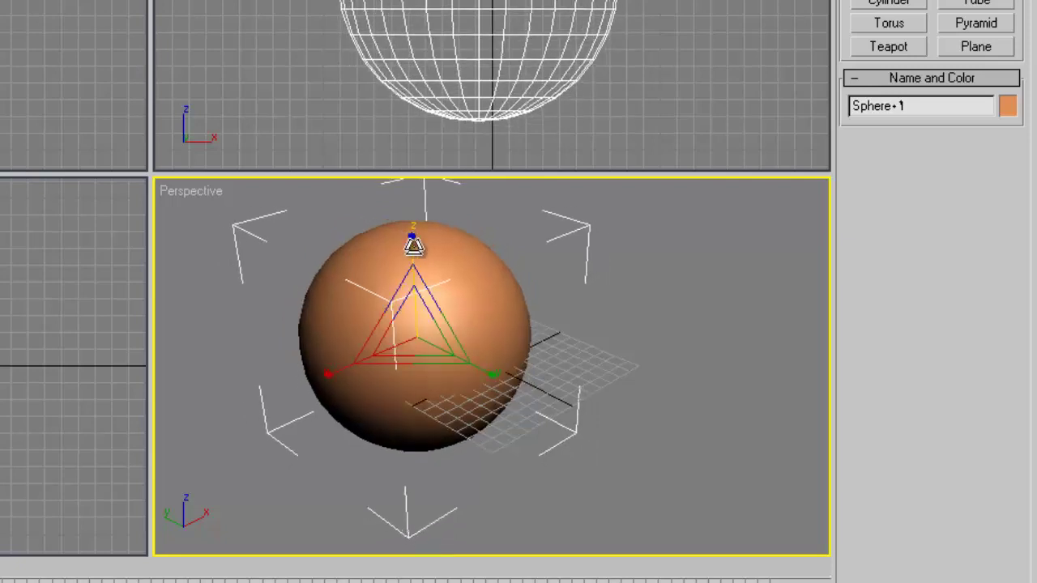
left_click_drag(414, 238, 419, 288)
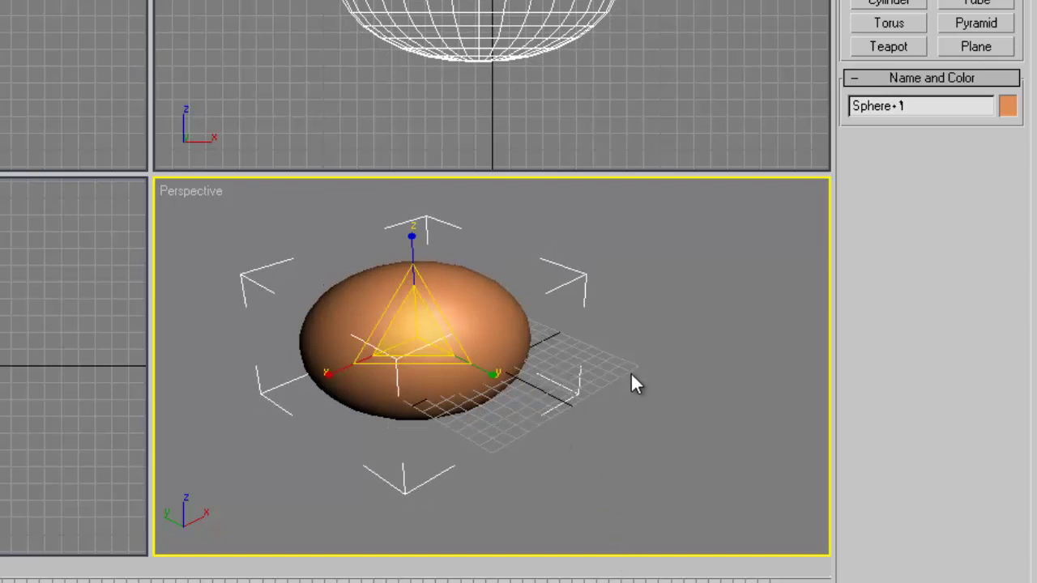
left_click(633, 405)
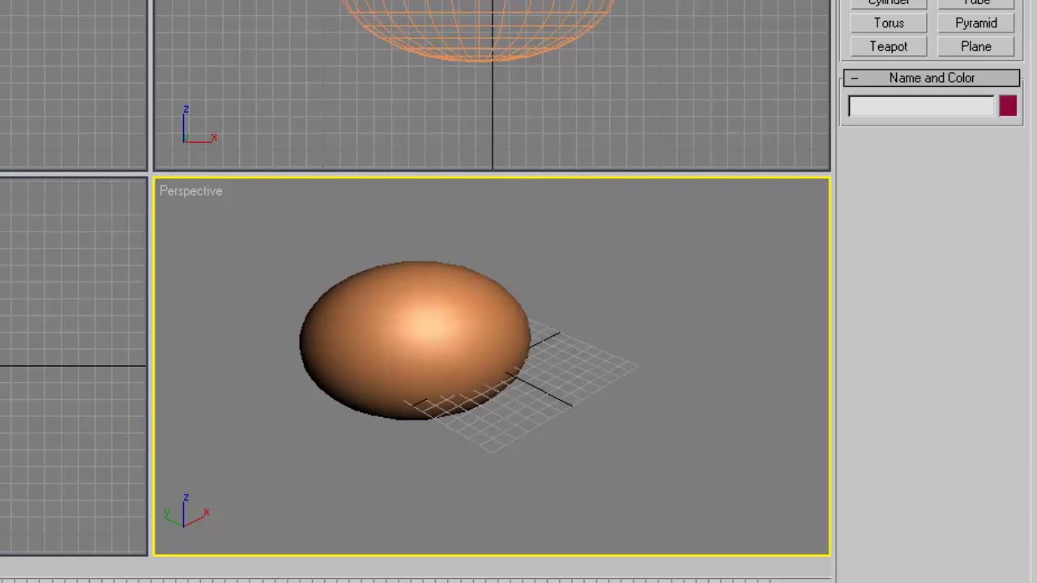
Step: Select the flattened sphere and set its object color to bright pink from the basic colors
left_click(432, 346)
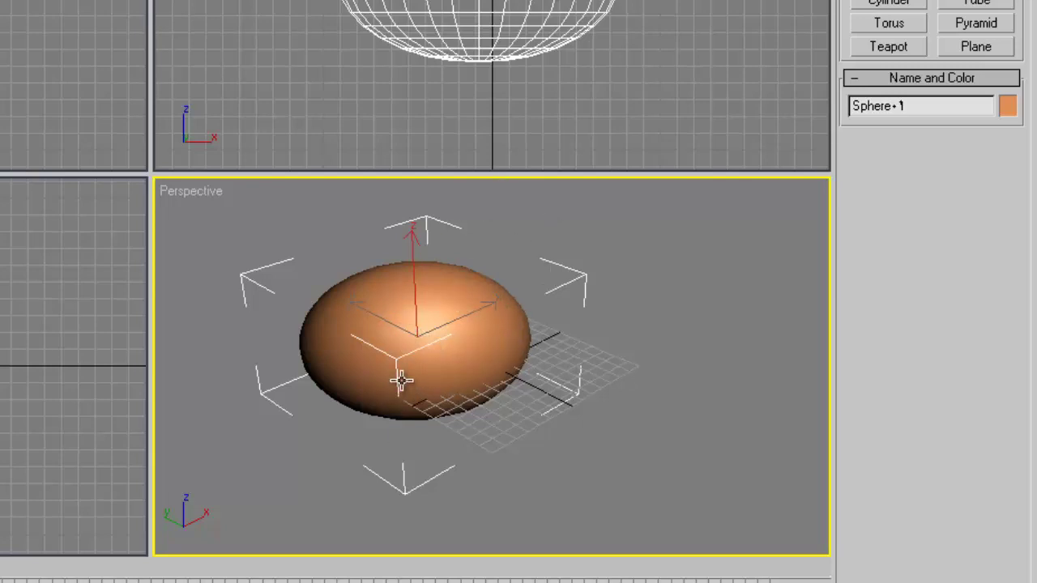
left_click(1007, 106)
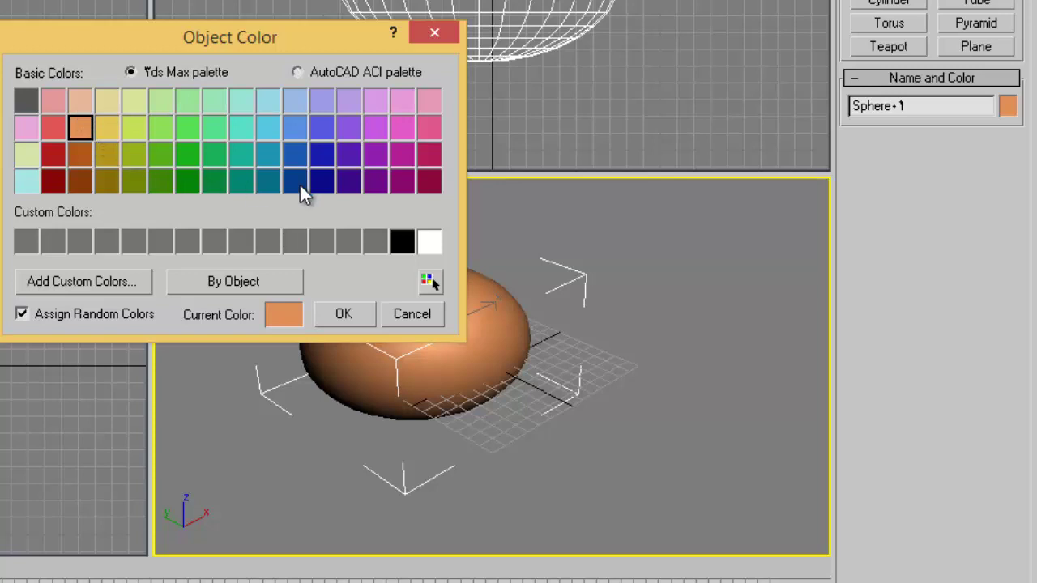
left_click(404, 135)
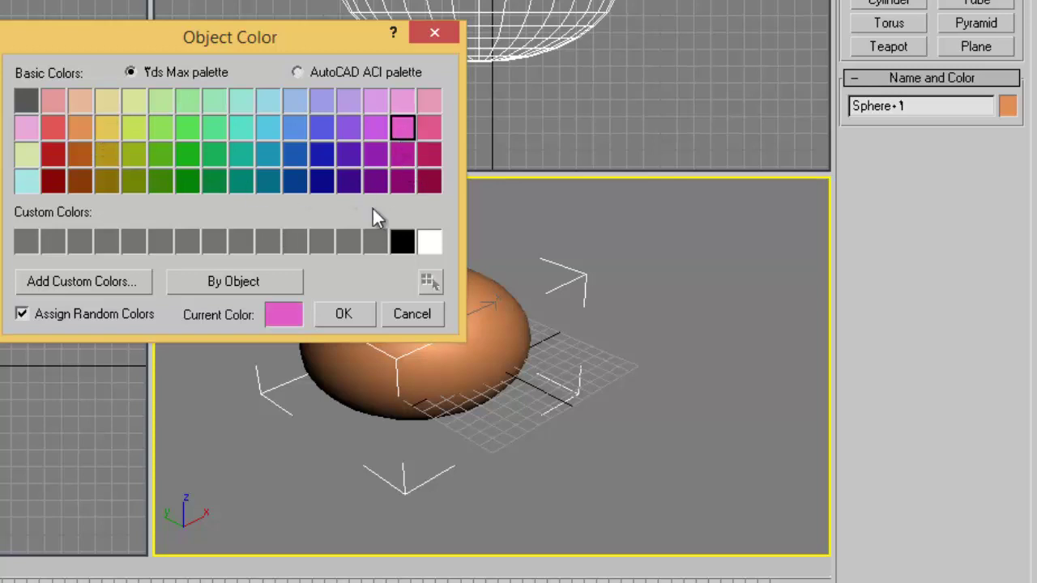
left_click(335, 316)
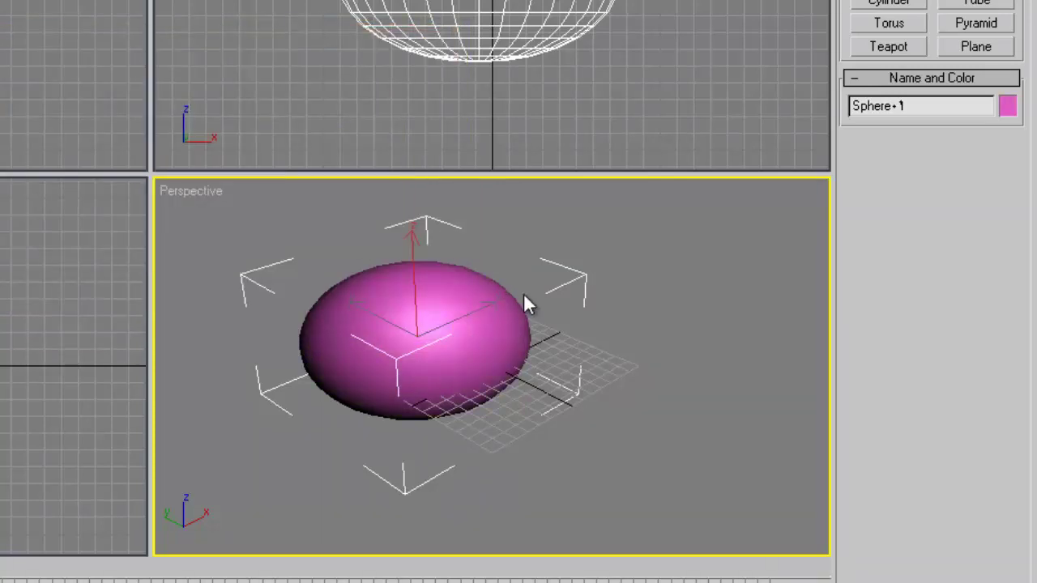
Step: Set the flattened sphere's object color to golden yellow from the basic colors
left_click(1006, 107)
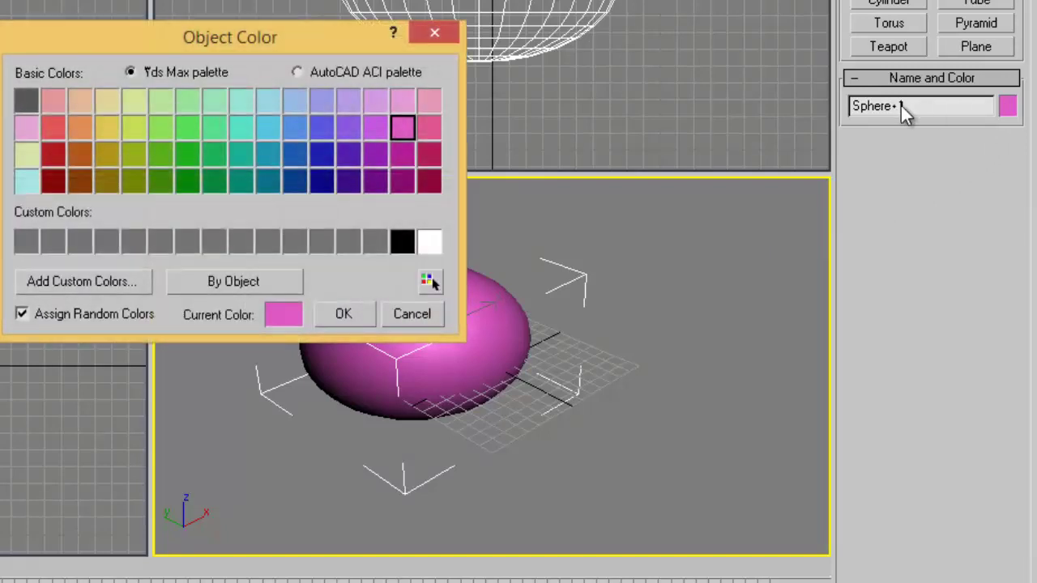
left_click(107, 130)
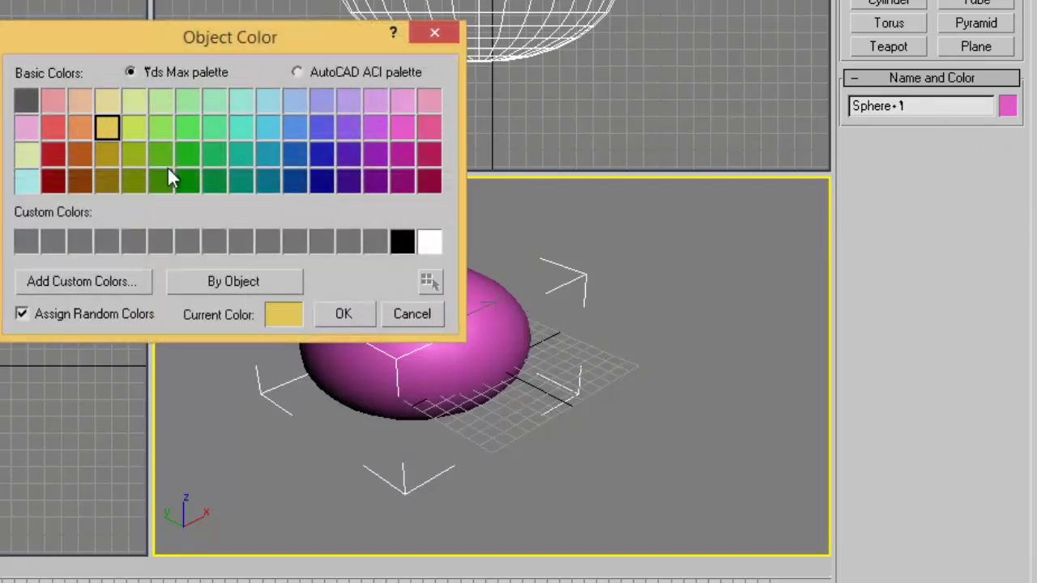
left_click(344, 313)
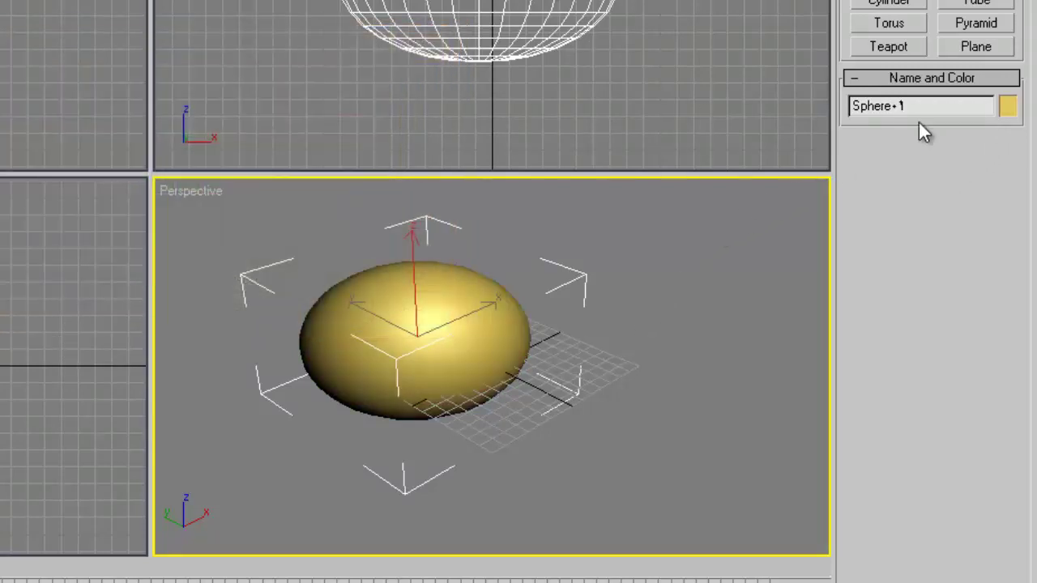
Step: Set the flattened sphere's object color to light purple from the basic colors and deselect the object
left_click(1015, 105)
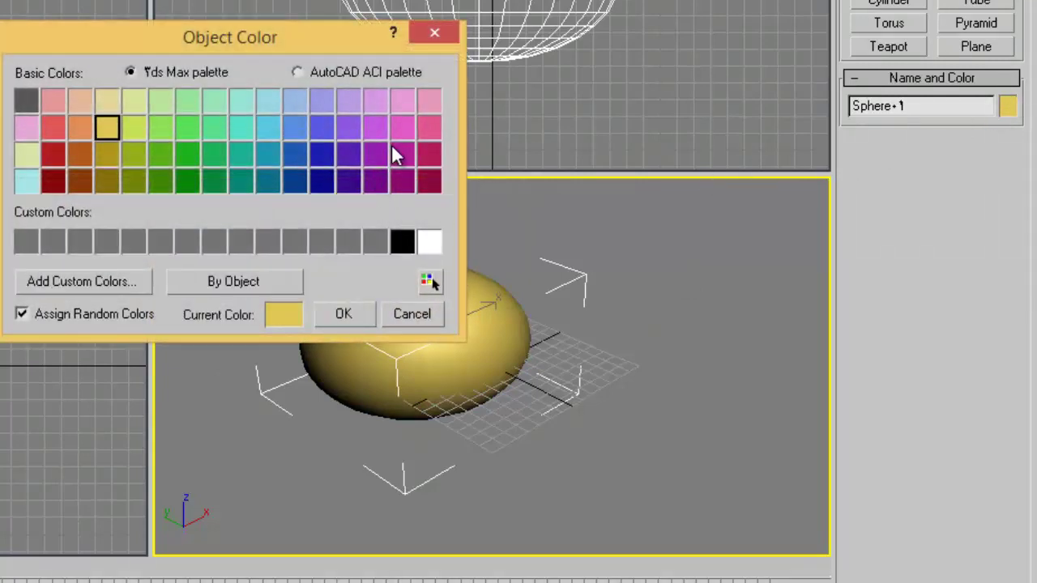
left_click(402, 154)
left_click(396, 127)
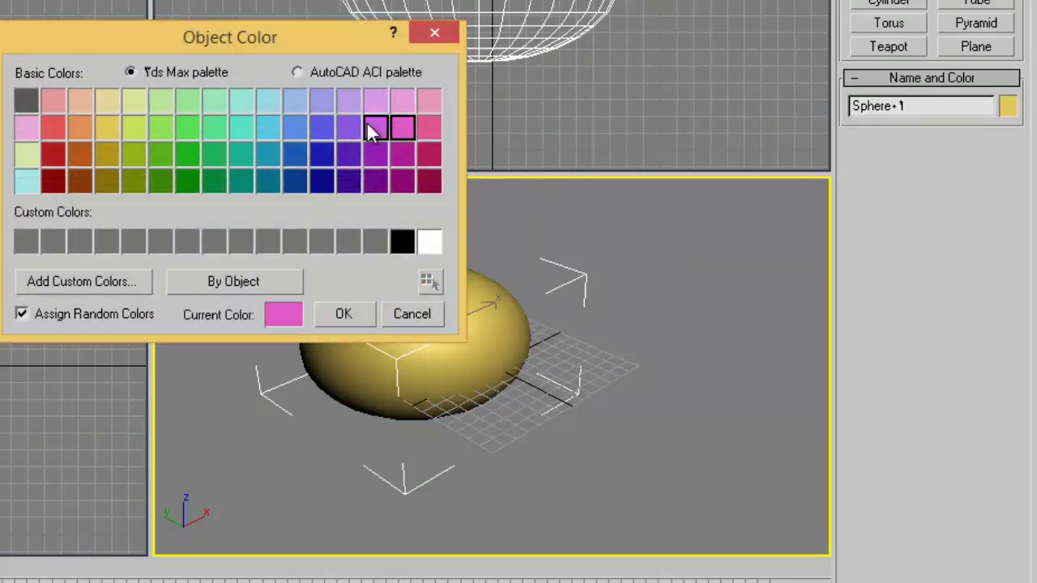
left_click(370, 130)
left_click(343, 314)
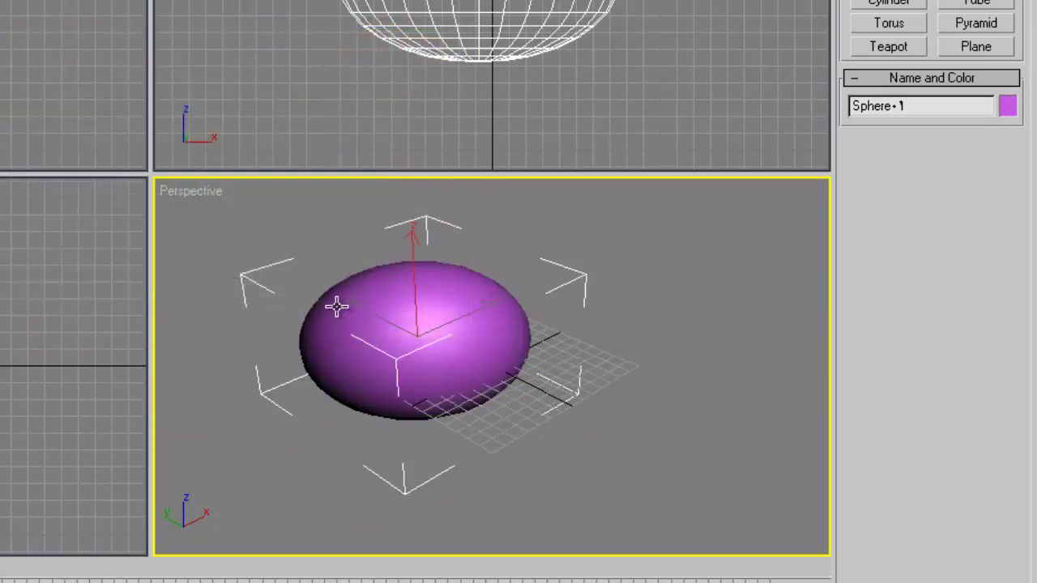
left_click(656, 308)
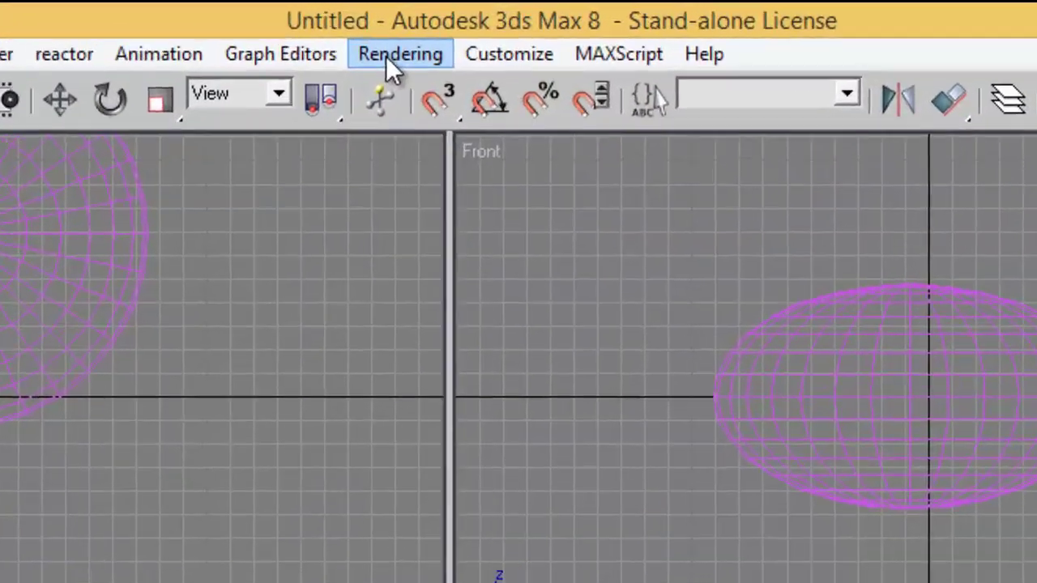
left_click(439, 35)
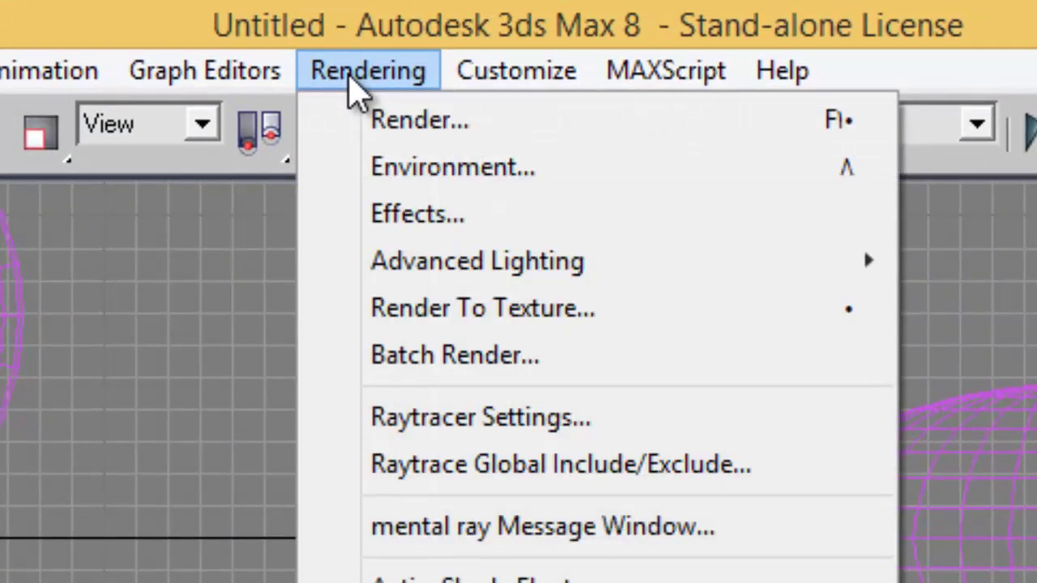
mouse_move(530, 70)
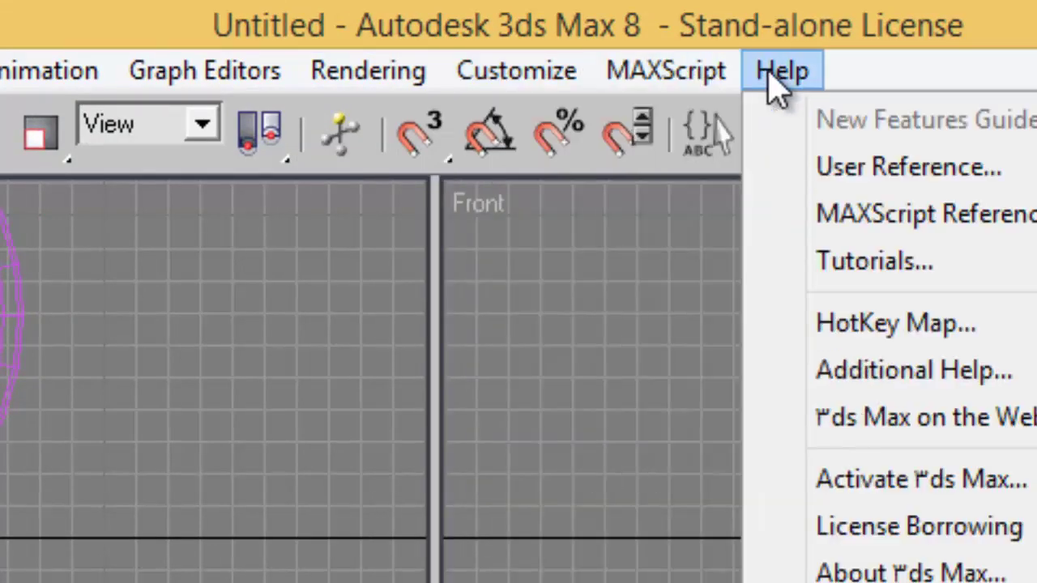
mouse_move(409, 86)
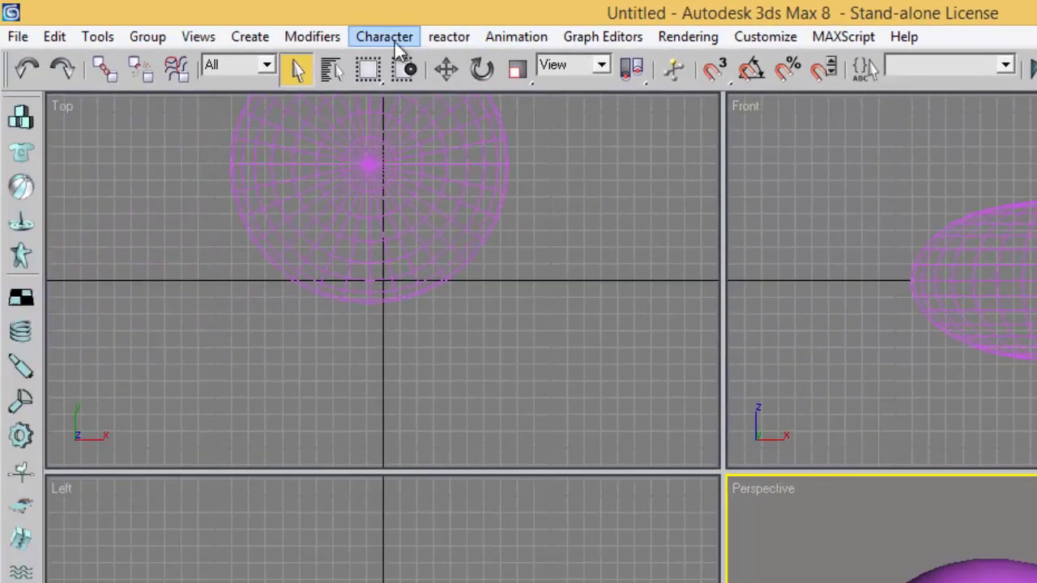
mouse_move(356, 47)
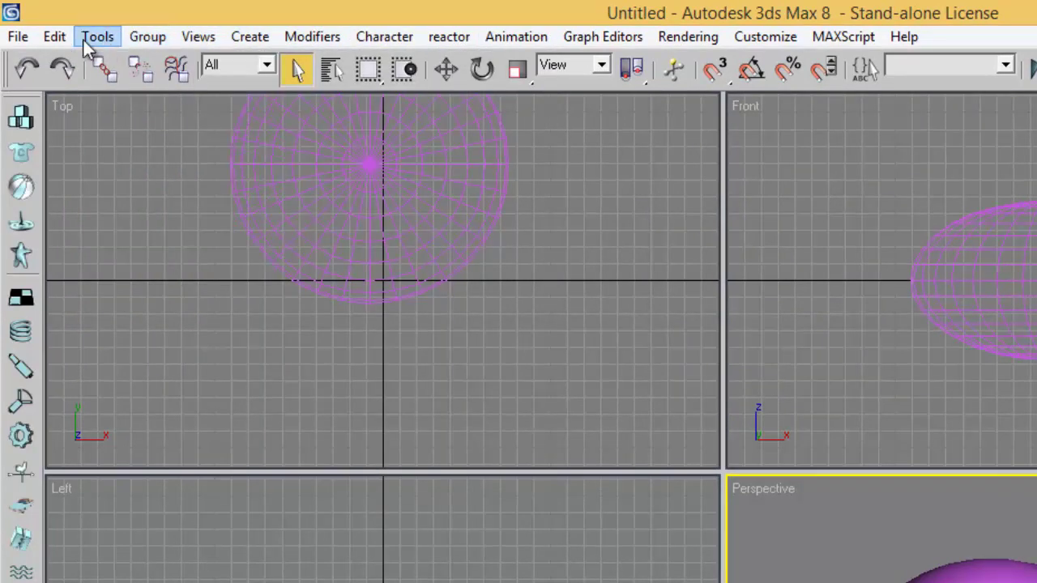
mouse_move(37, 39)
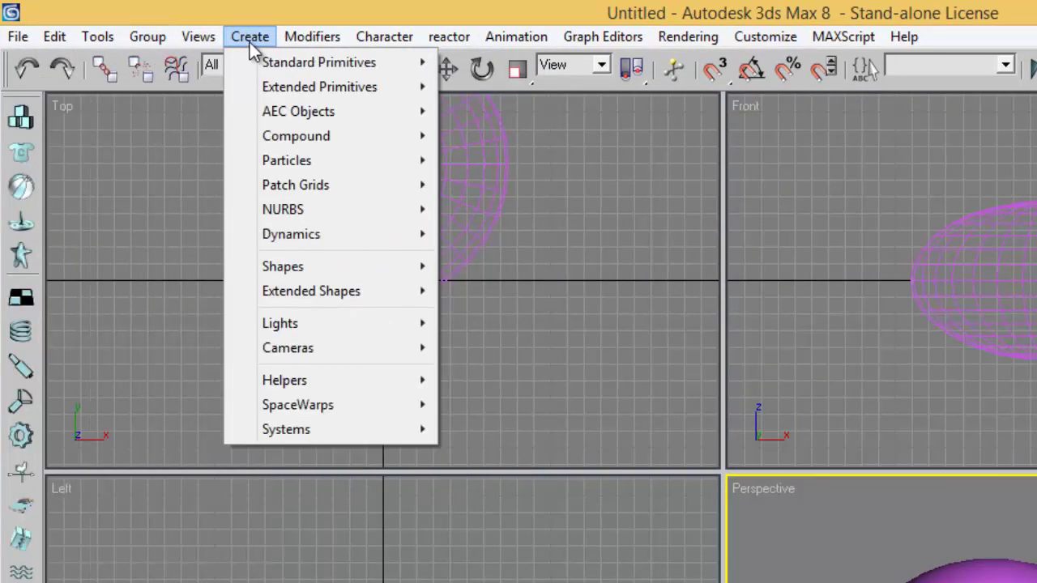
mouse_move(313, 47)
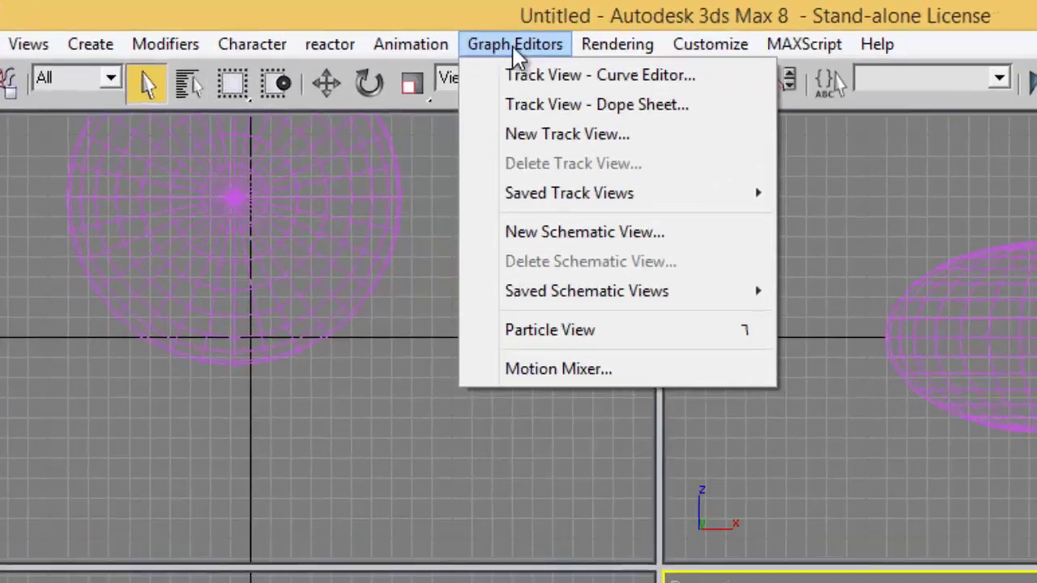
Step: Open the Render Scene settings and reposition their window over the viewports
mouse_move(691, 41)
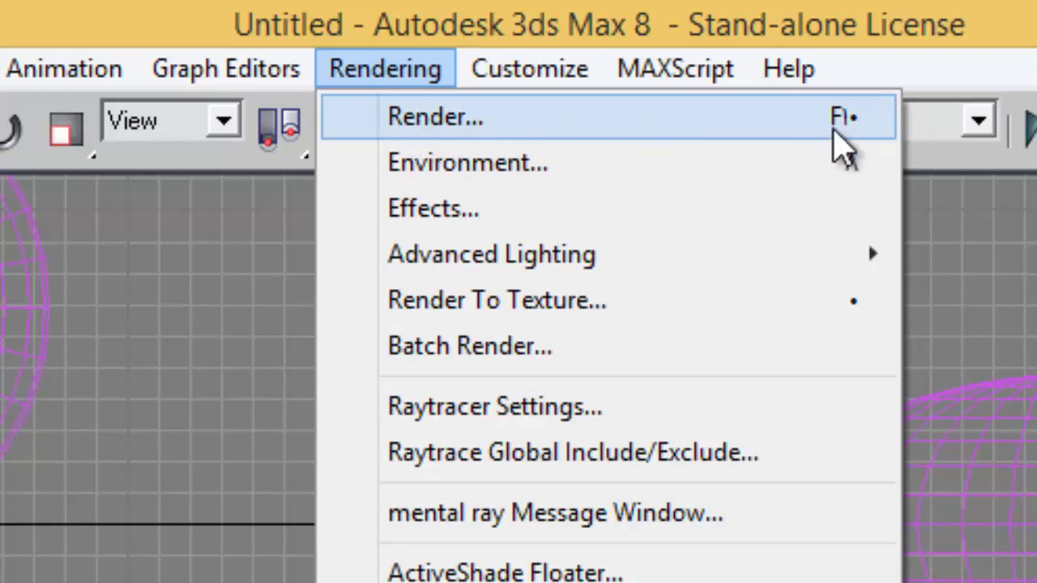
left_click(429, 122)
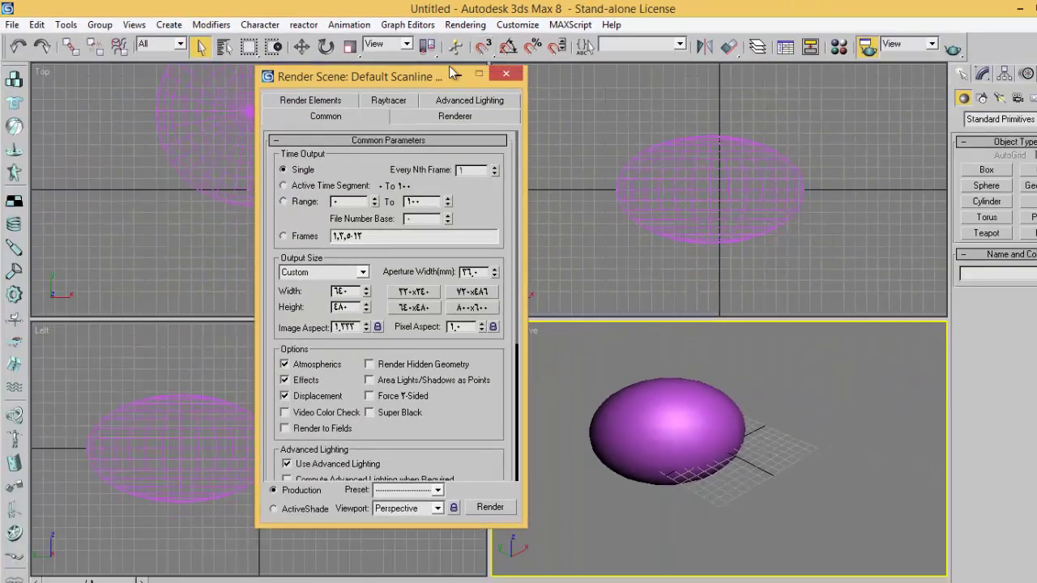
mouse_move(406, 84)
left_mouse_down()
mouse_move(510, 94)
mouse_move(395, 83)
left_mouse_up()
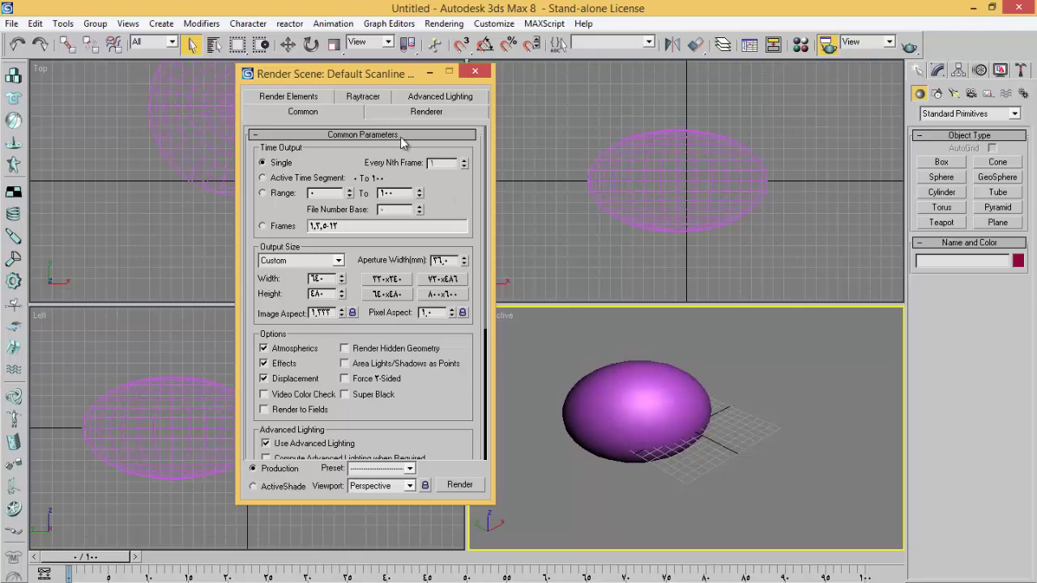
left_click_drag(365, 75, 469, 77)
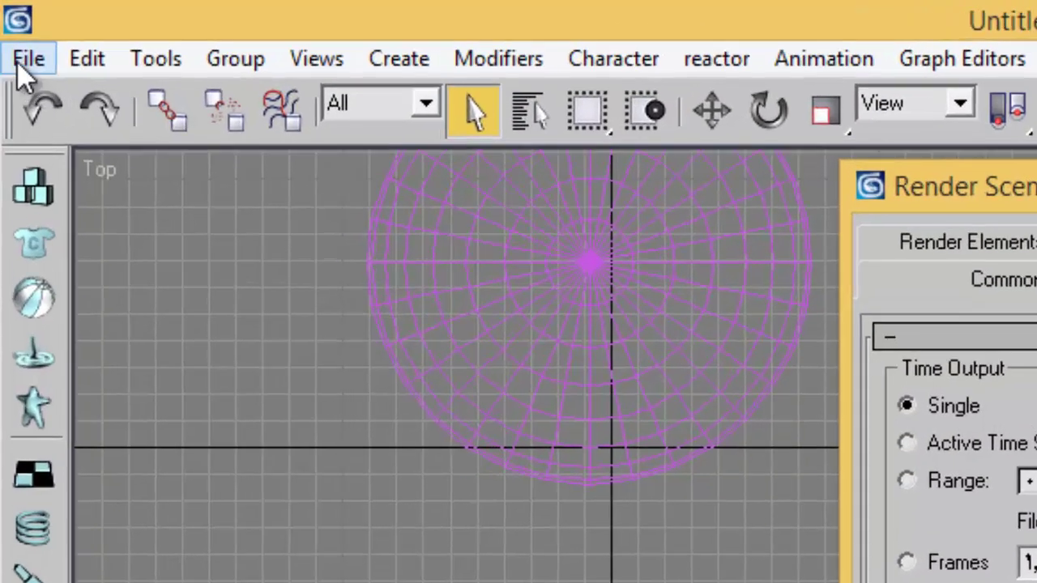
Step: Open the scene's save dialog, cancel it without saving, and close the Render Scene settings
left_click(23, 63)
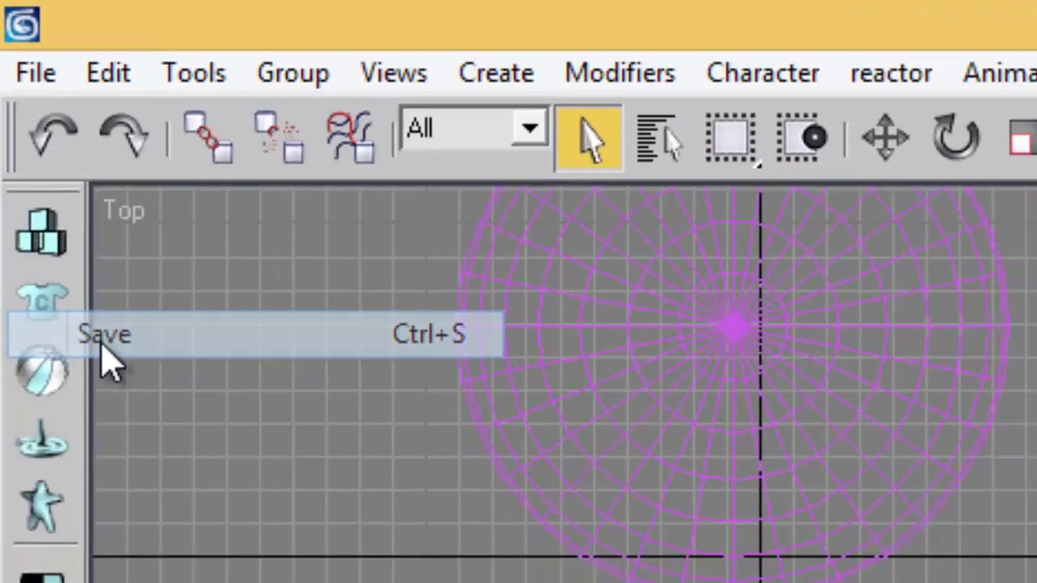
left_click(118, 378)
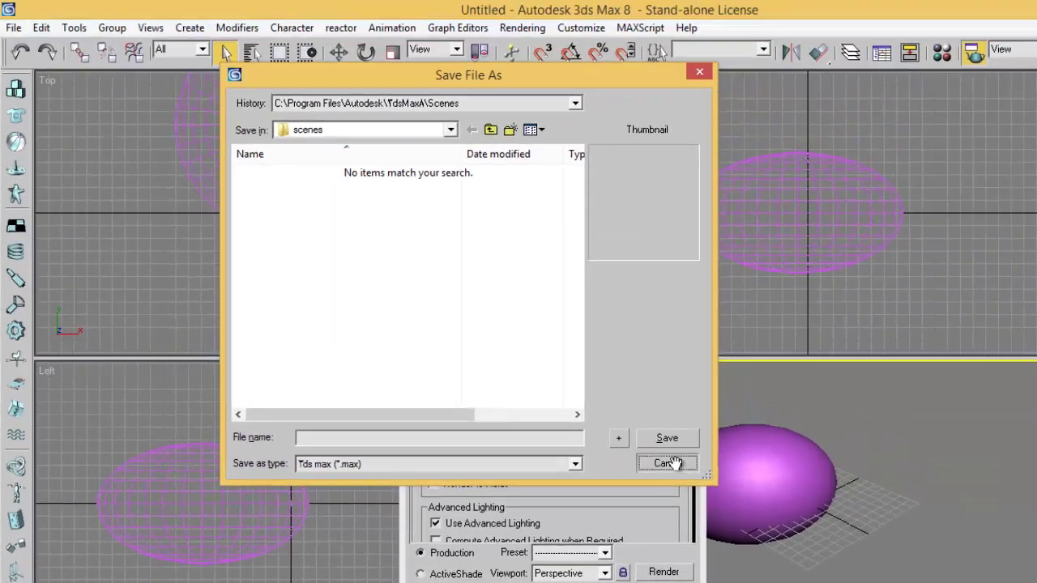
left_click(908, 421)
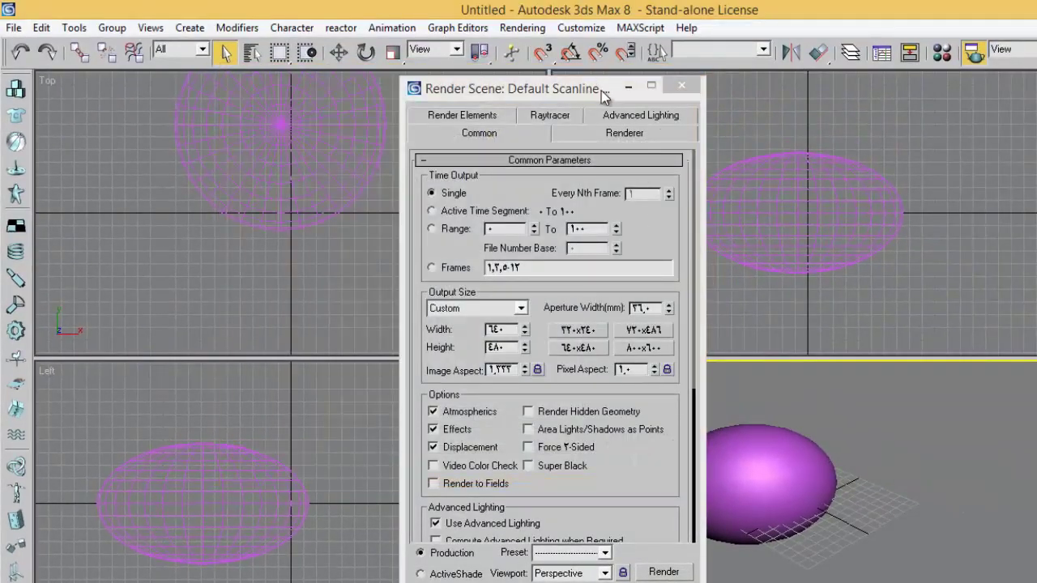
left_click_drag(601, 91, 537, 103)
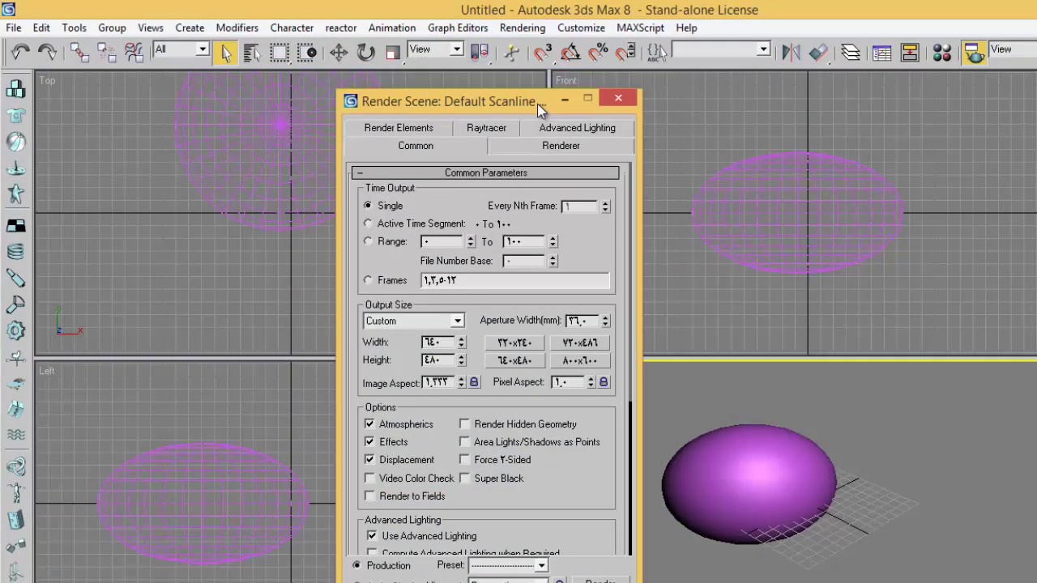
left_click(618, 98)
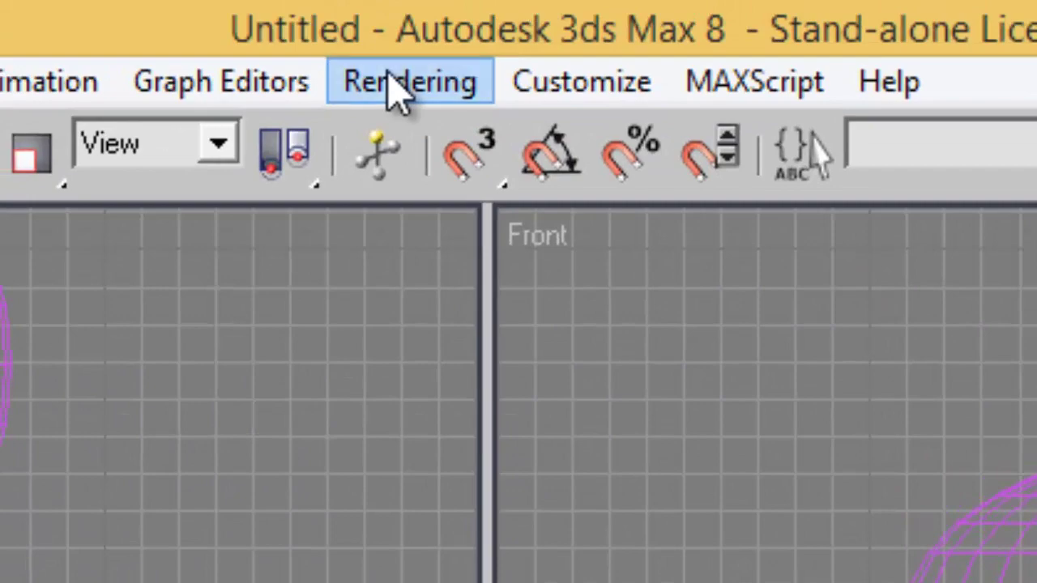
Step: Open the Render Scene settings and move their window clear of the flattened sphere in the Perspective view
left_click(392, 81)
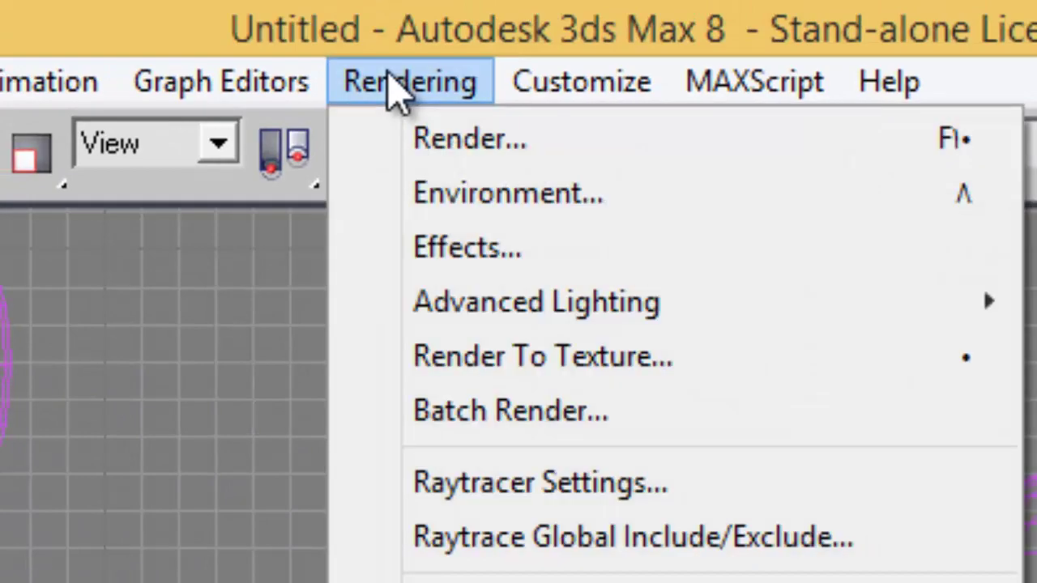
left_click(453, 139)
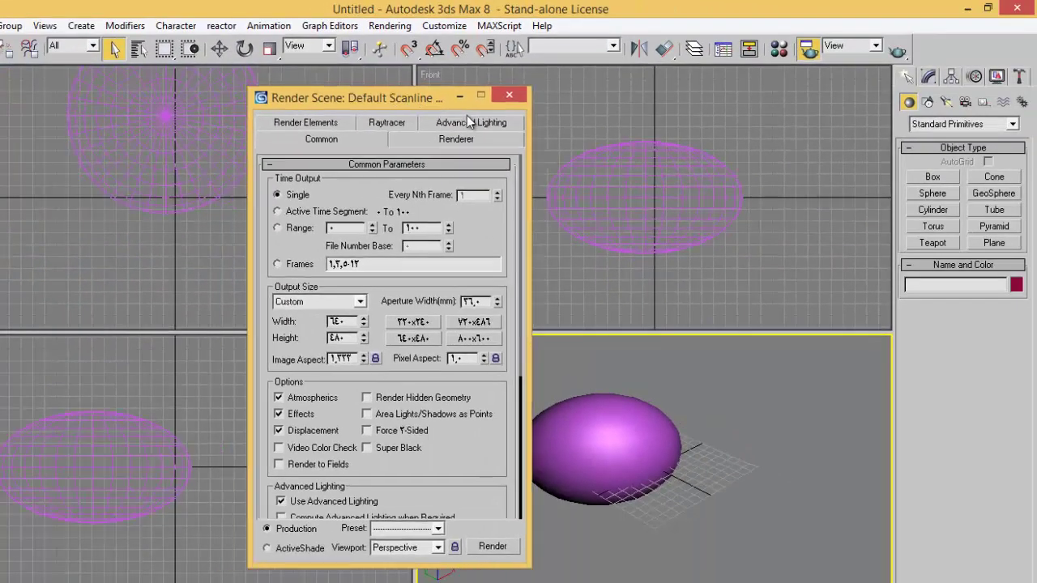
left_click_drag(340, 98, 288, 105)
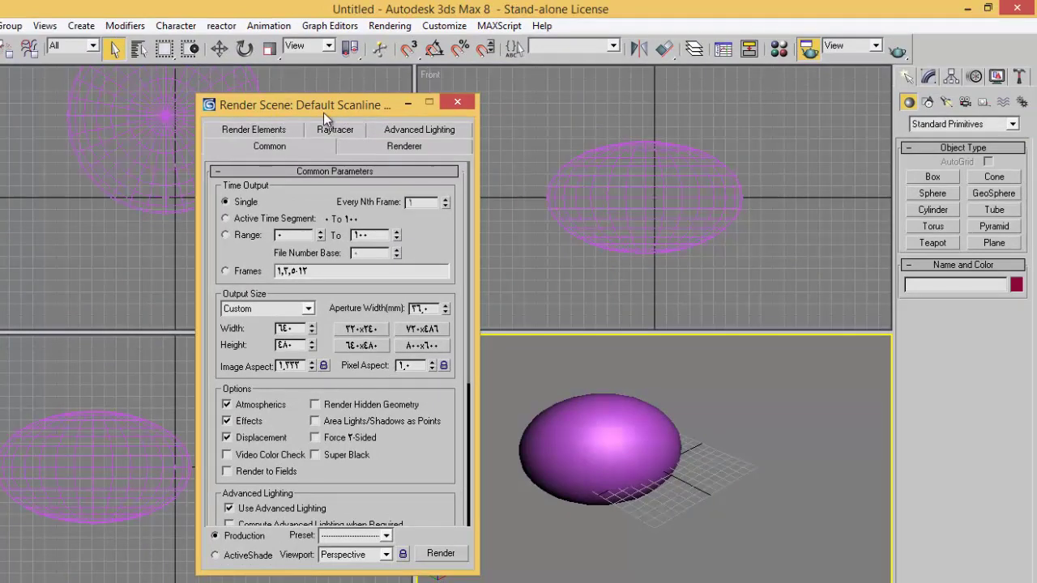
left_click_drag(358, 109, 343, 94)
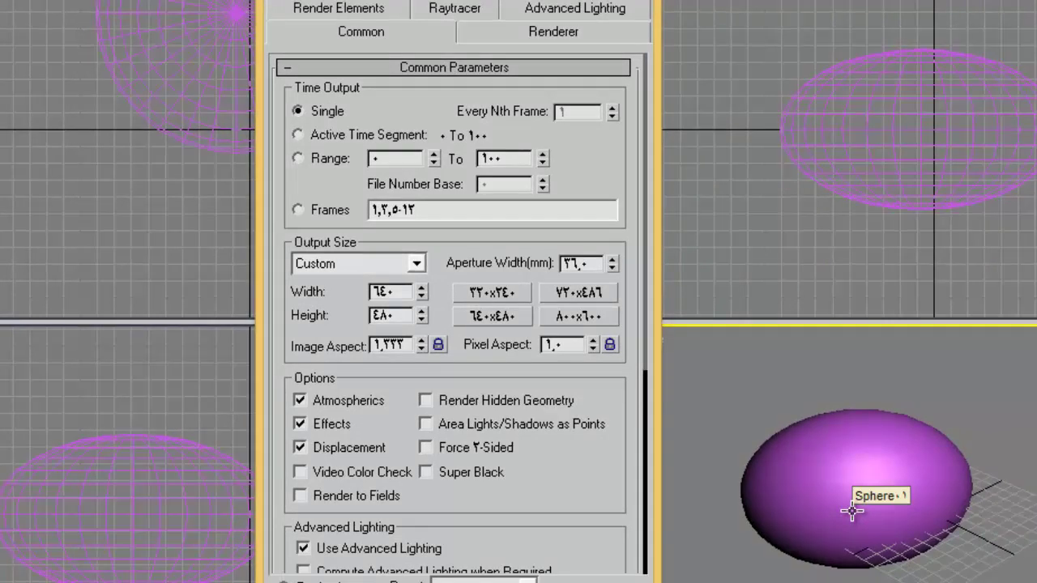
Step: Switch the render time output to Range, then return it to Single
left_click(297, 158)
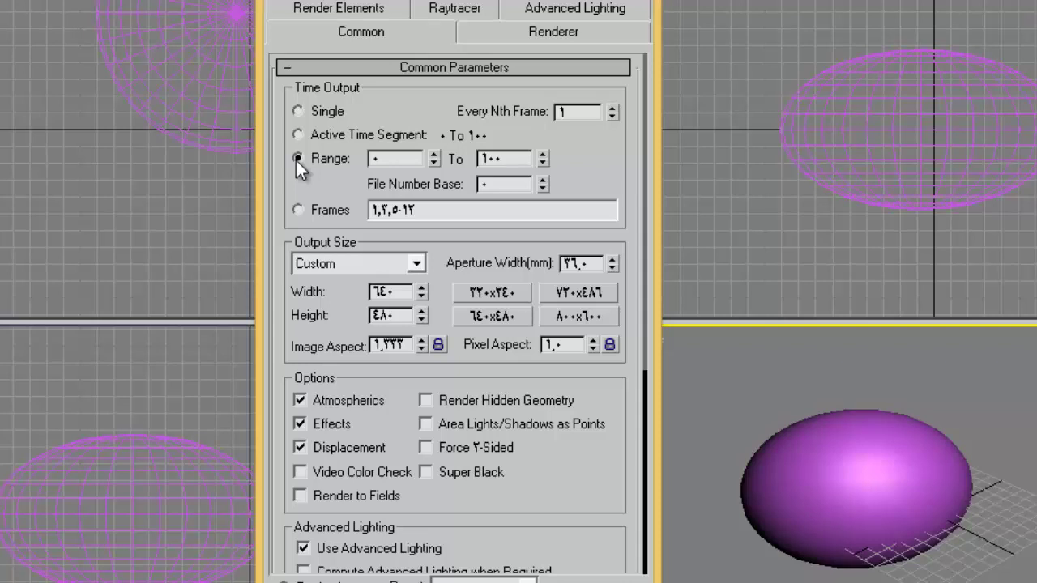
double_click(380, 159)
left_click(297, 111)
Step: Look through the output size presets, keep Custom, and set the render output size to 800x600
left_click(414, 266)
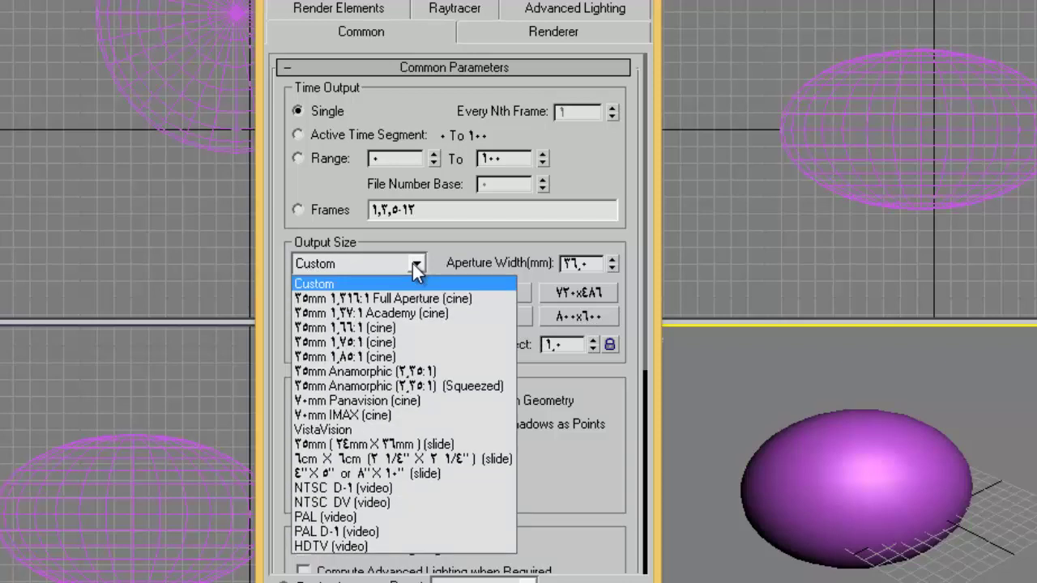
left_click(412, 263)
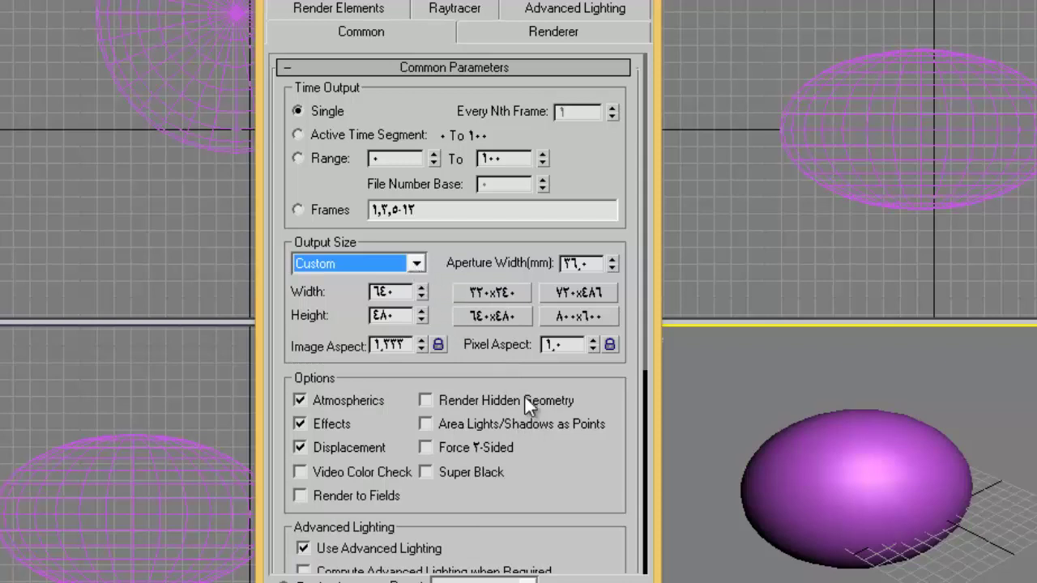
left_click(491, 317)
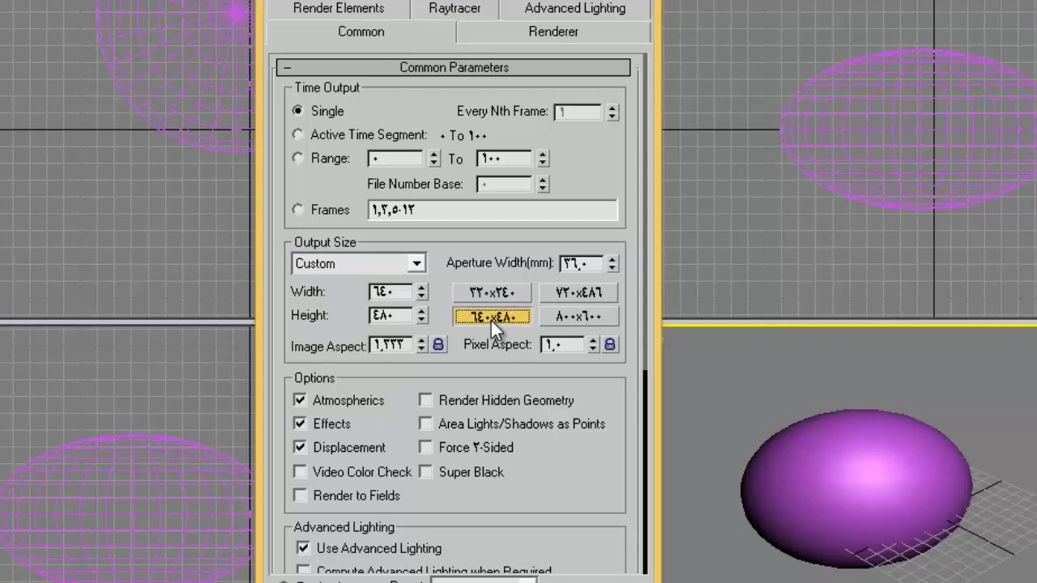
left_click(597, 318)
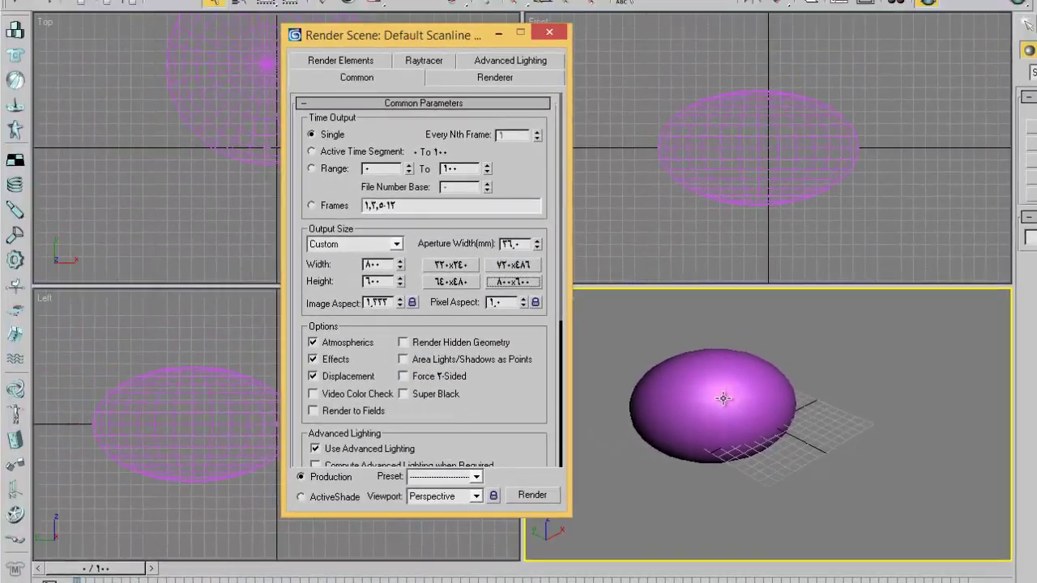
Step: Select the flattened sphere in the Perspective view and render a single frame of that view
left_click(579, 311)
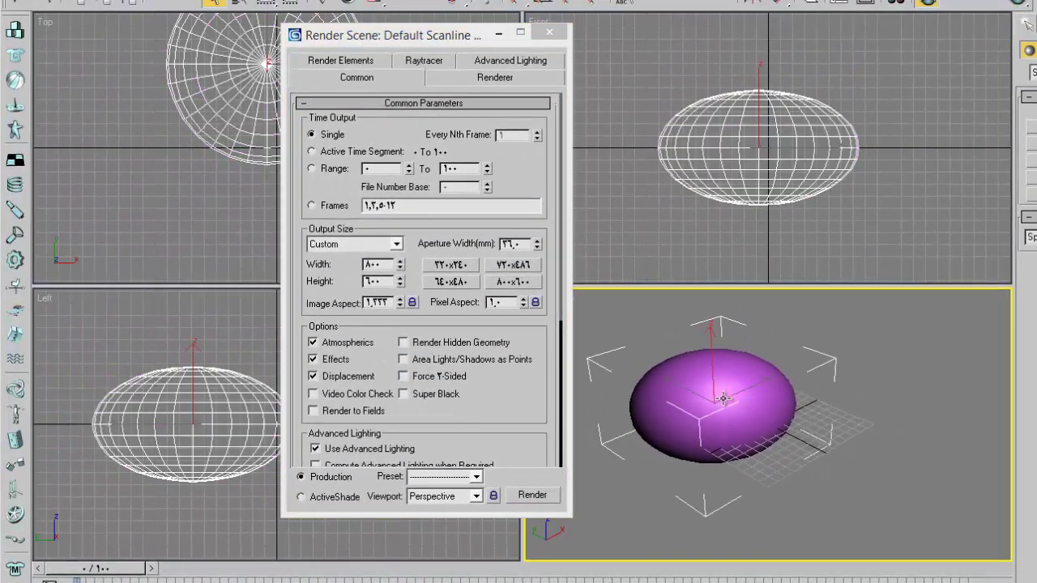
left_click(532, 496)
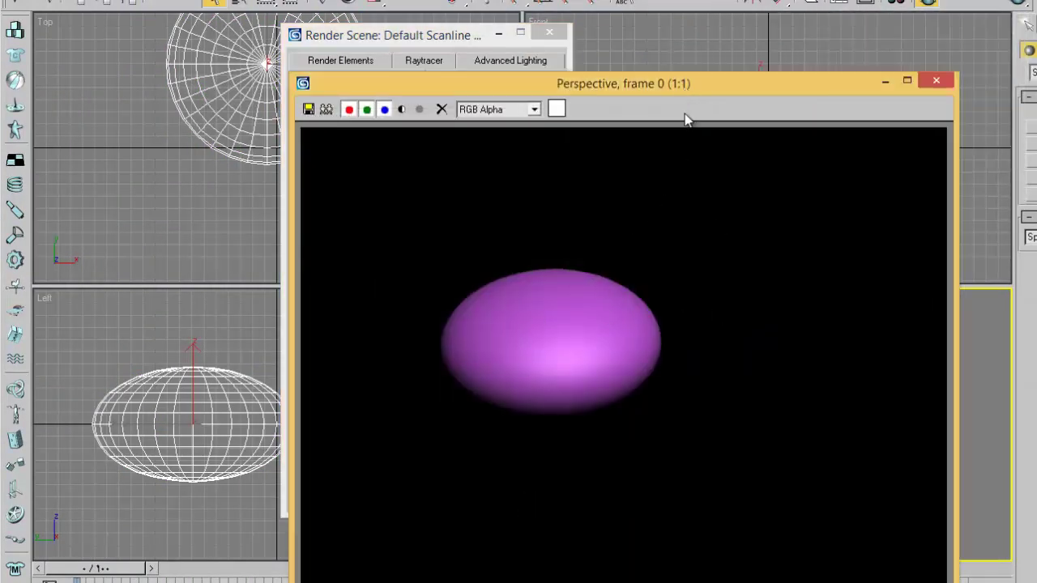
left_click_drag(686, 87, 651, 80)
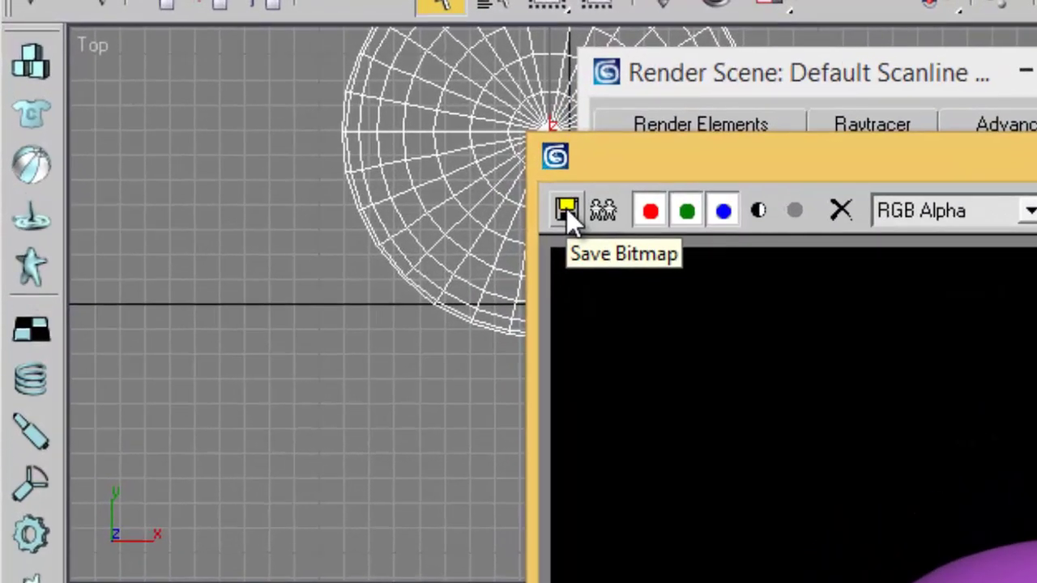
Step: Save the rendered image as a PNG file named 111 with RGB 48 bit colors and an alpha channel
left_click(567, 208)
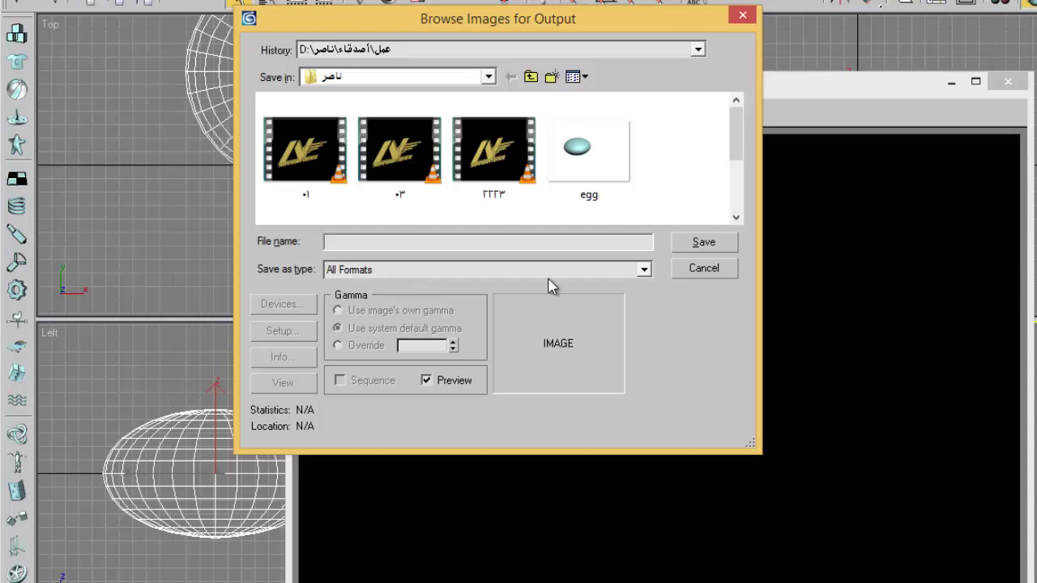
left_click(642, 270)
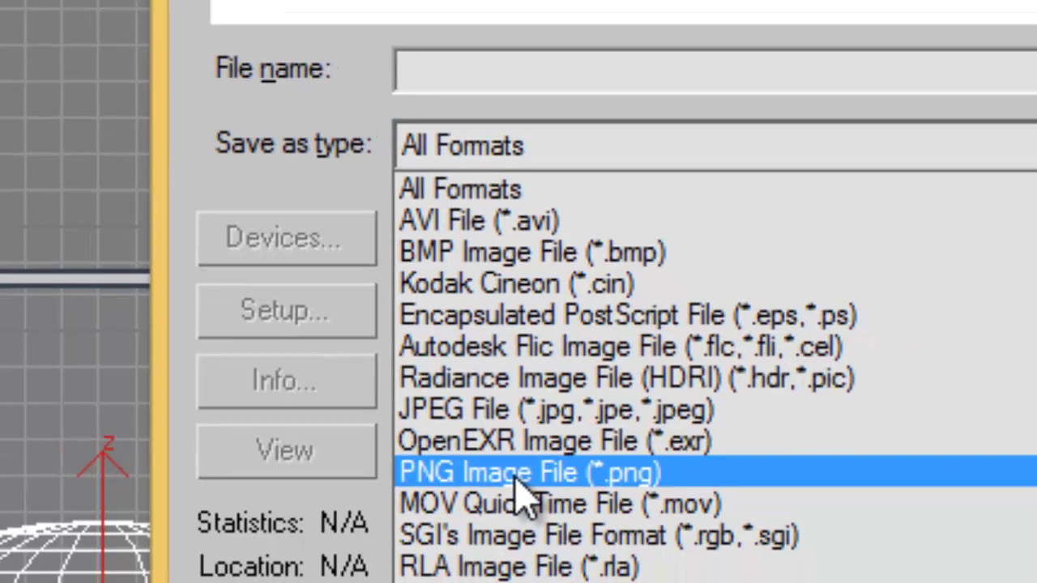
left_click(562, 510)
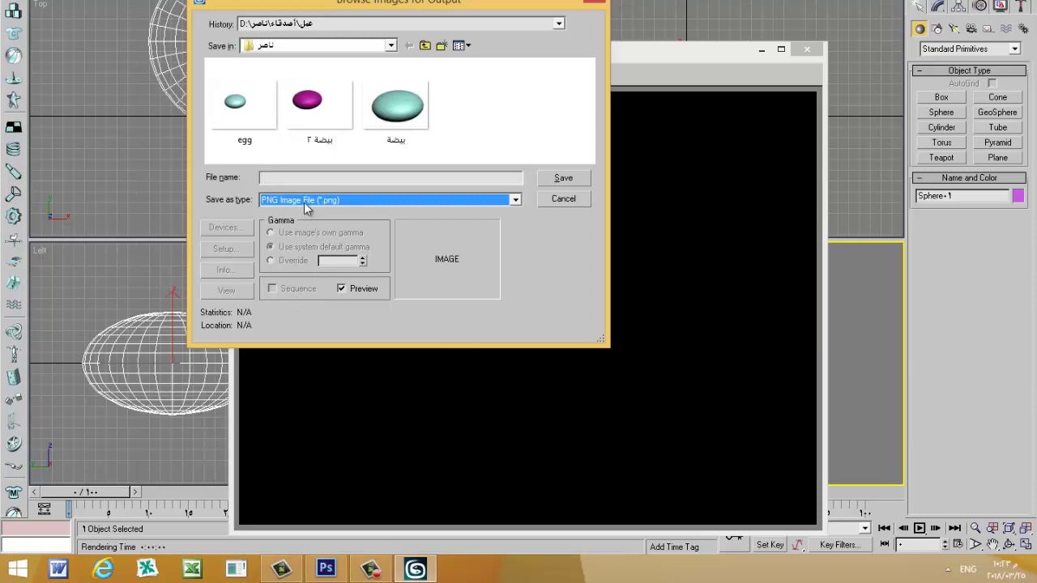
left_click(305, 175)
type("111")
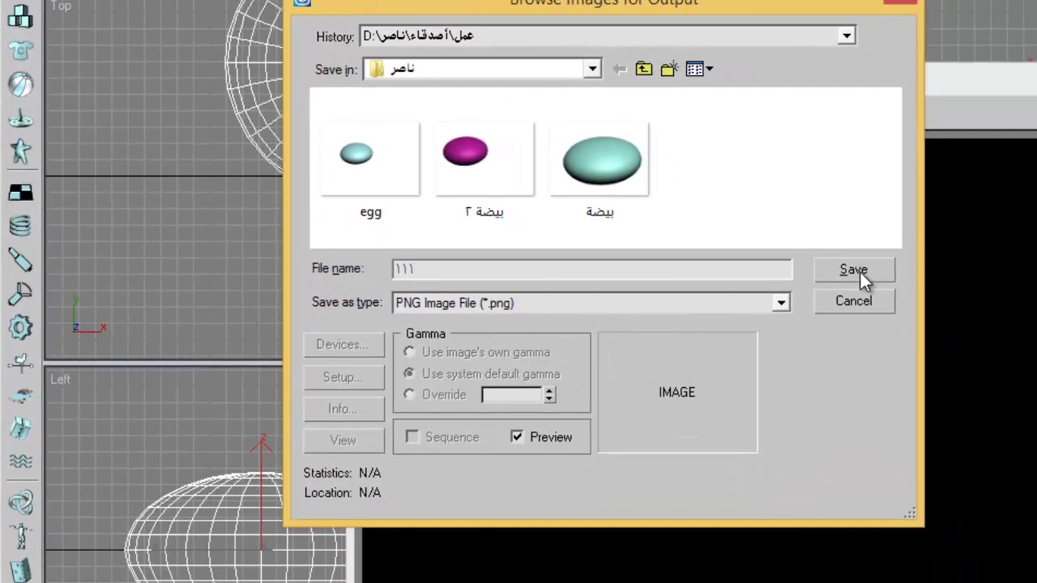
left_click(860, 272)
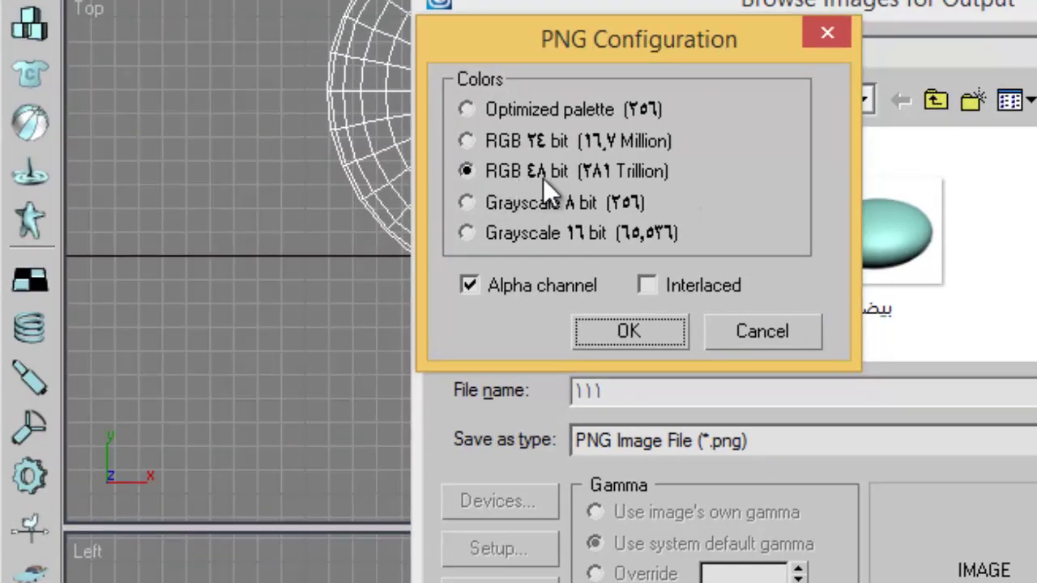
left_click(639, 336)
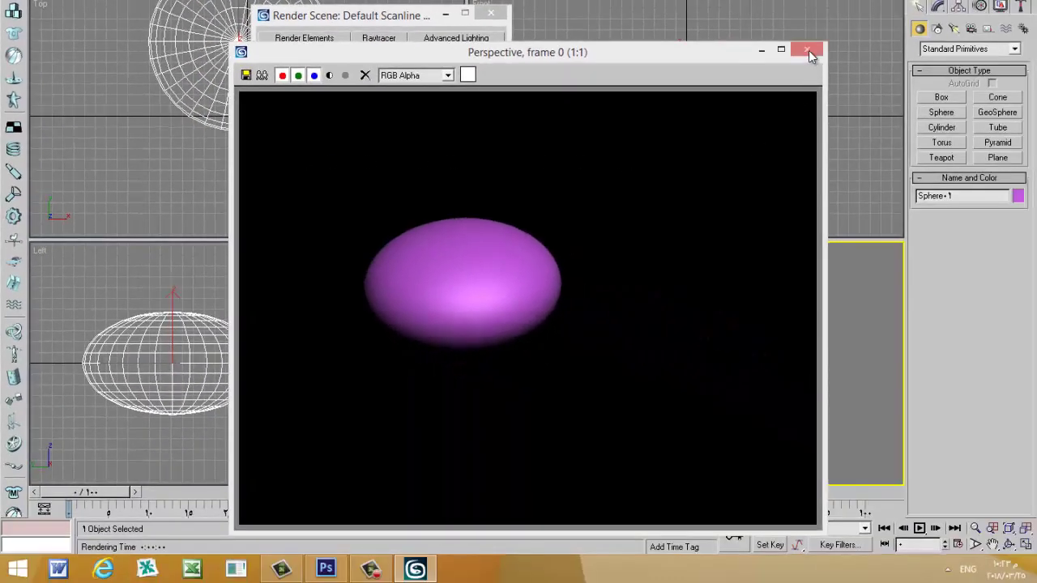
Step: Close the rendered frame window and show the desktop
left_click(809, 50)
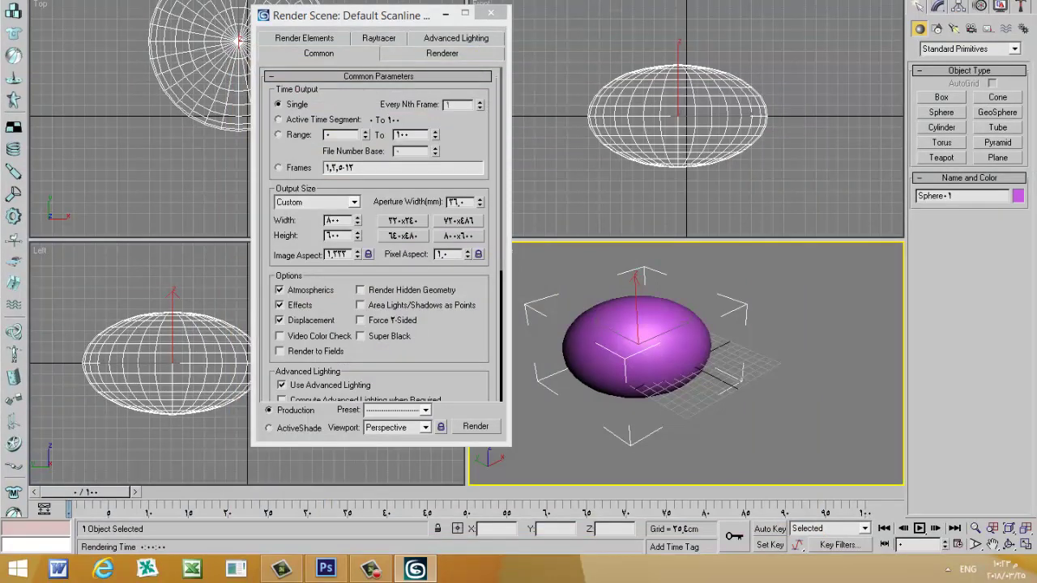
key("super+d")
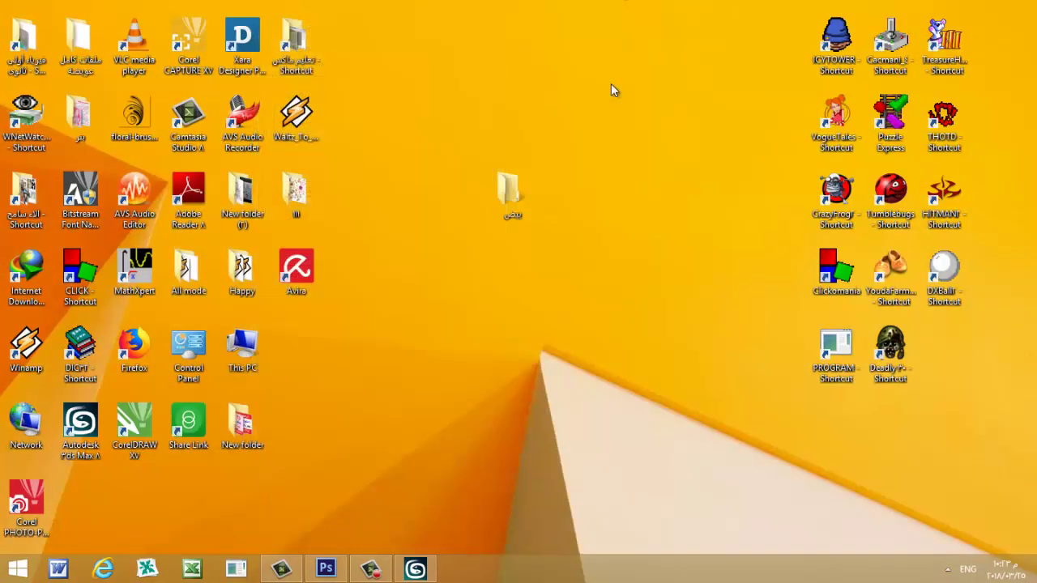
Step: Switch to Photoshop and toggle the visibility of the decorated egg's Layer 1, leaving the layer hidden
left_click(327, 570)
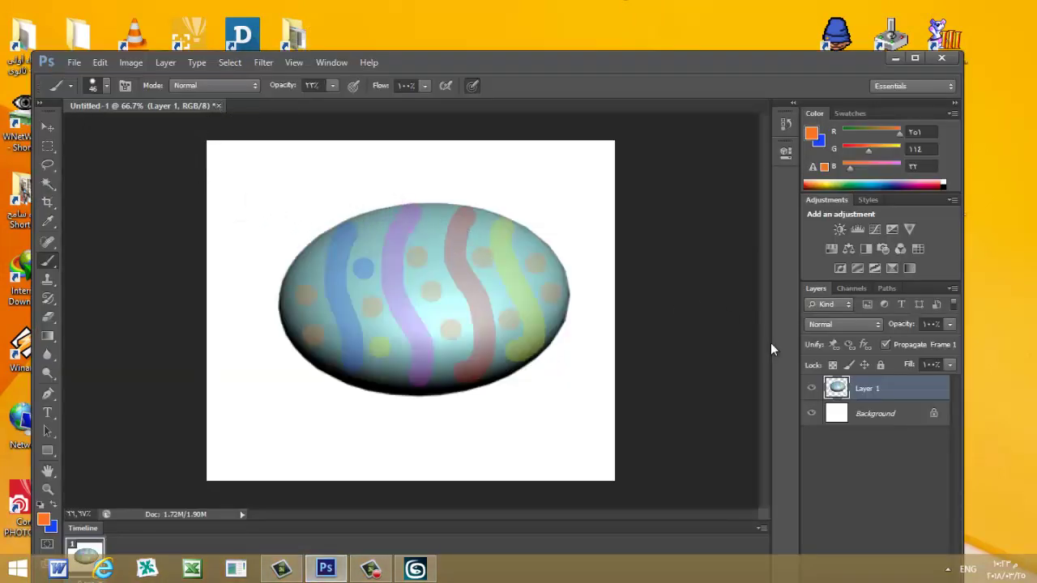
left_click(811, 388)
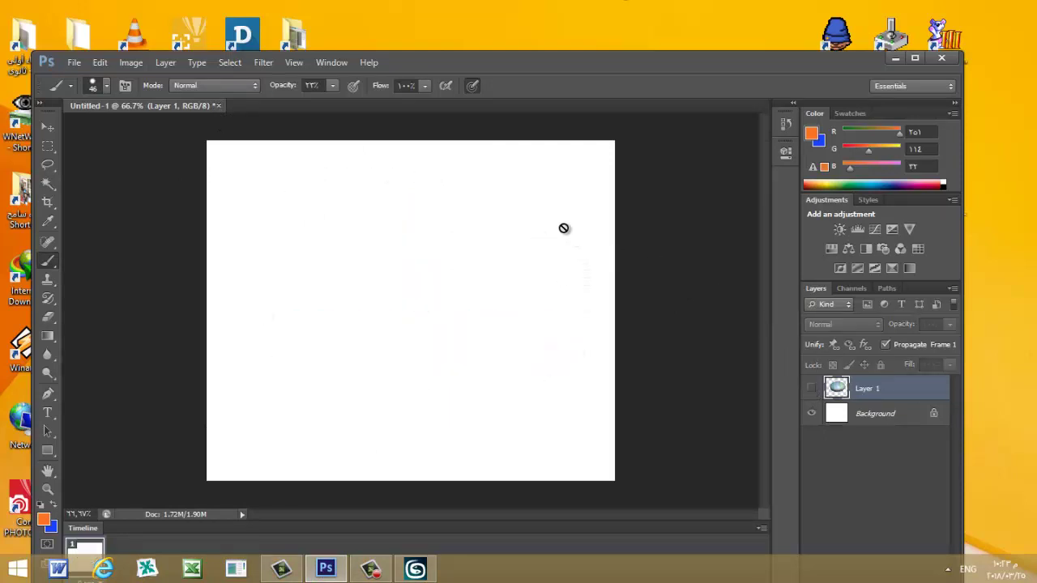
left_click(811, 388)
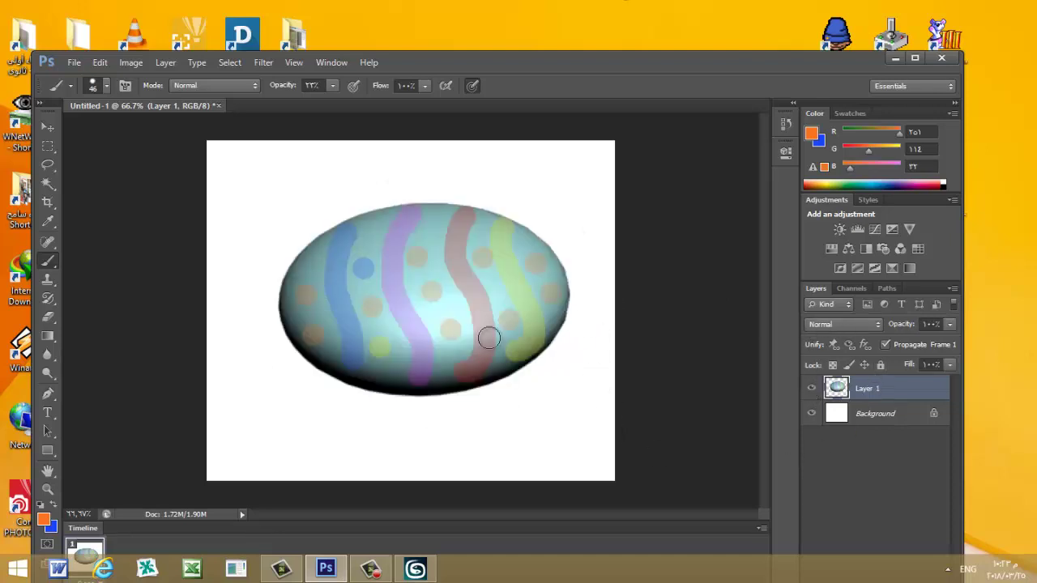
left_click(811, 390)
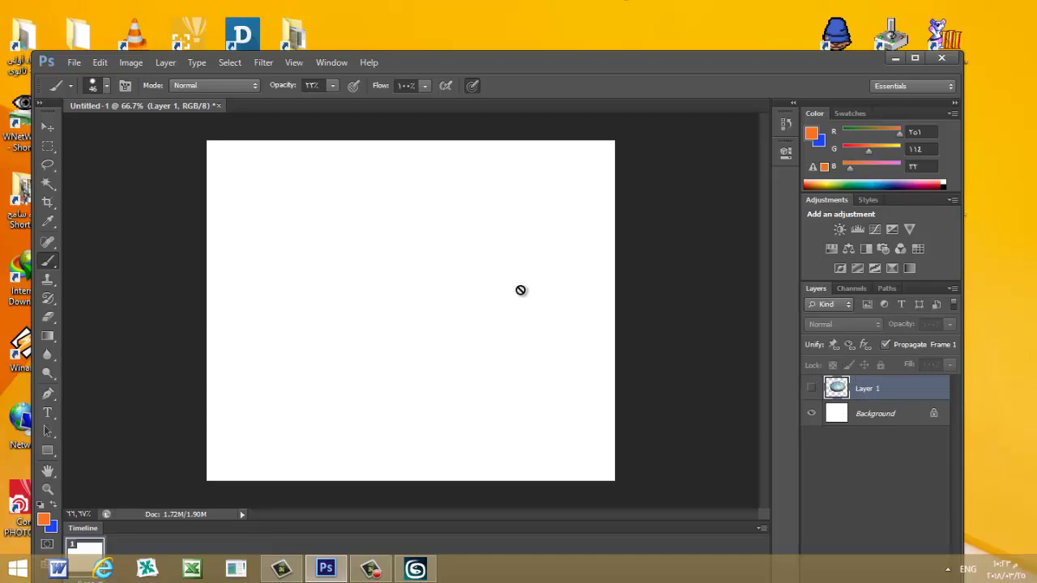
Step: Open the rendered purple egg image 111.png as a new document
left_click(74, 63)
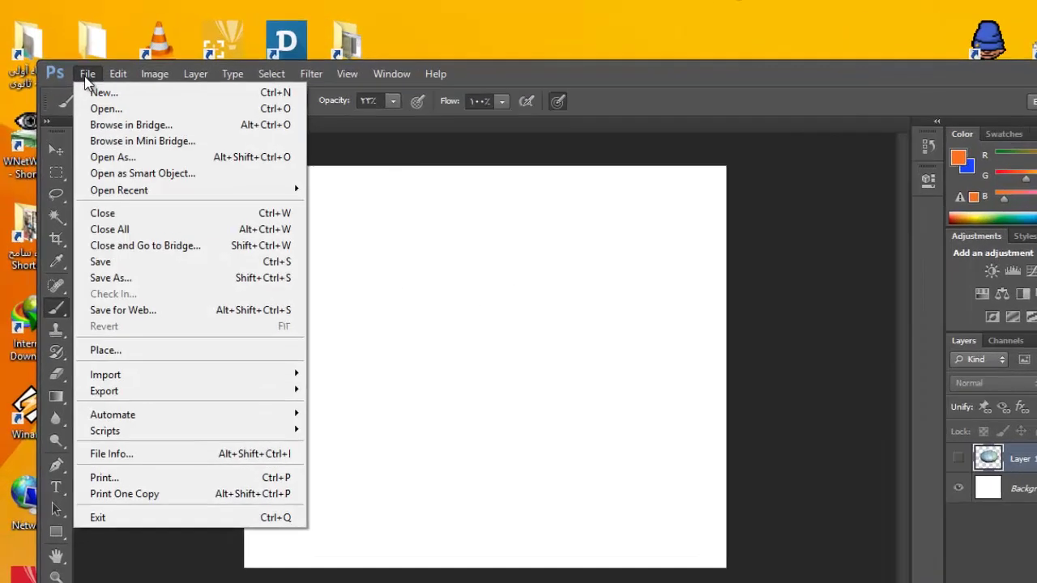
left_click(84, 93)
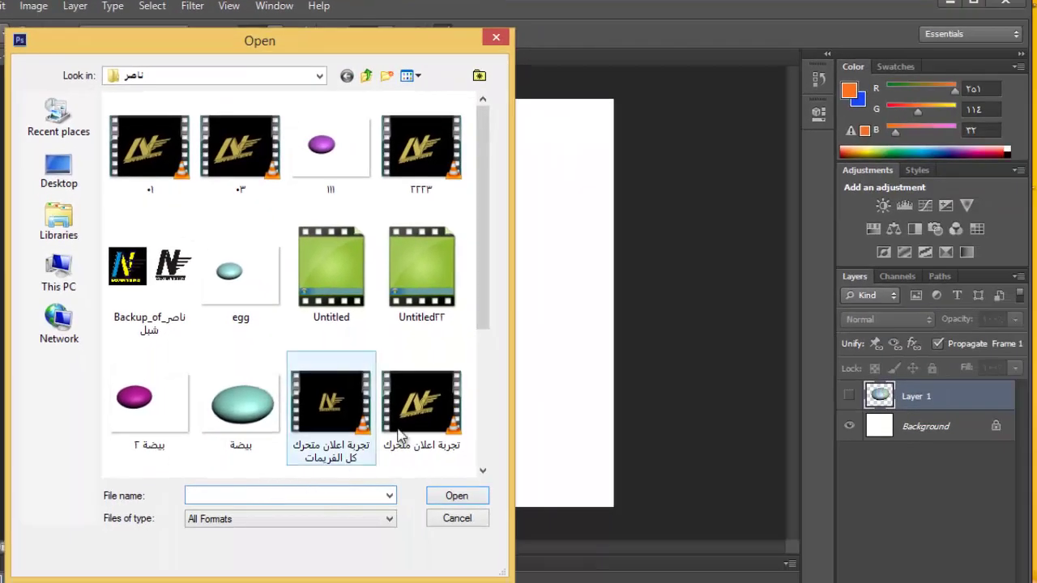
left_click_drag(487, 320, 485, 274)
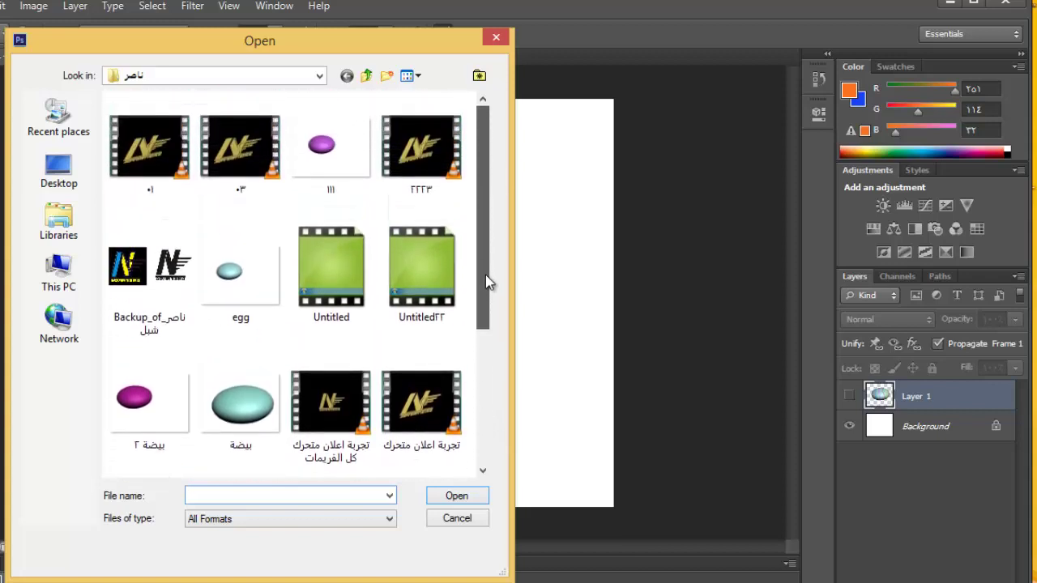
left_click(322, 142)
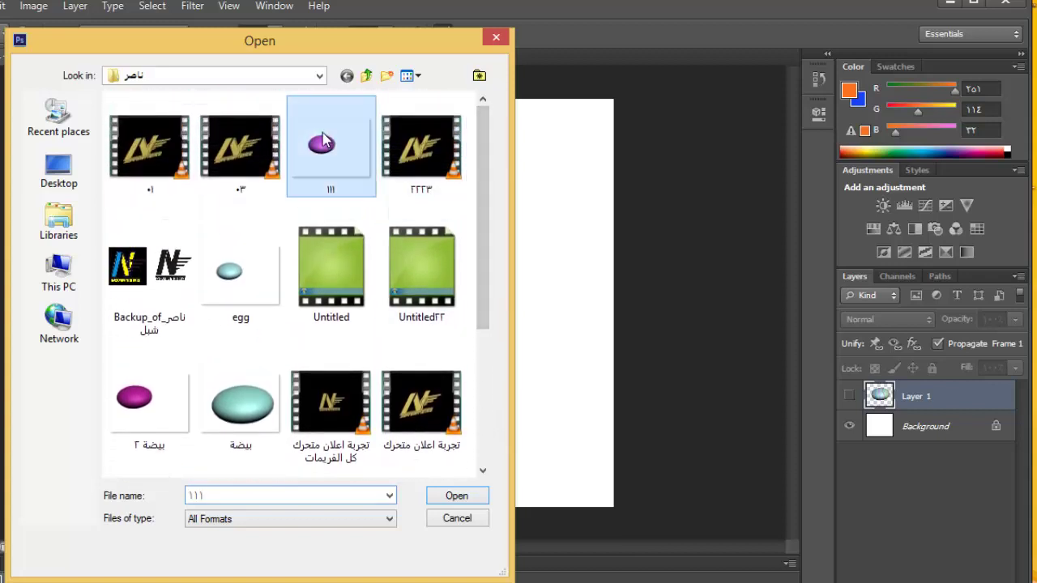
left_click(459, 495)
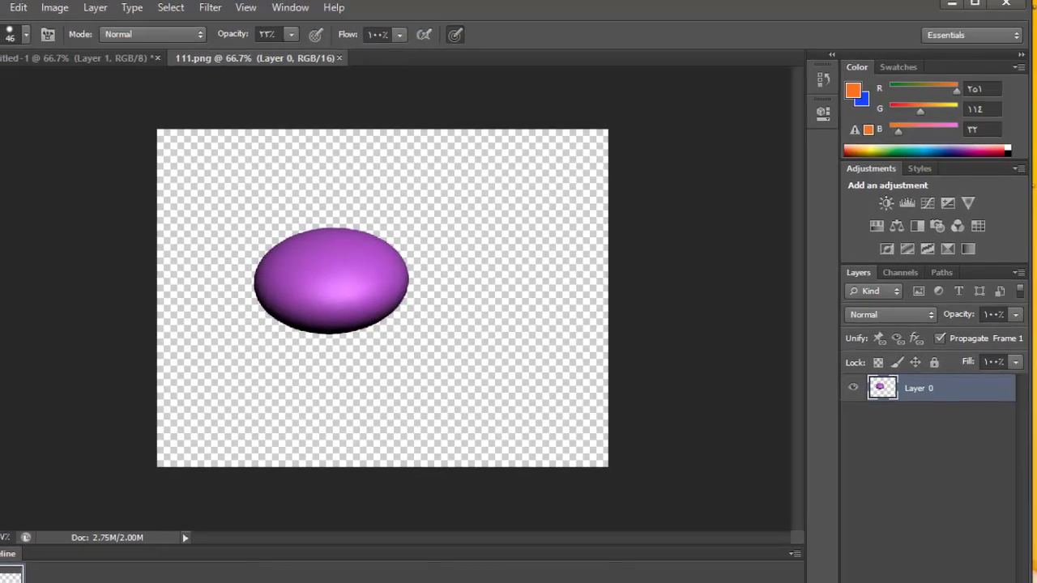
Step: Enlarge the purple egg on Layer 0 to about 185% and reposition it near the middle of the canvas
key("v")
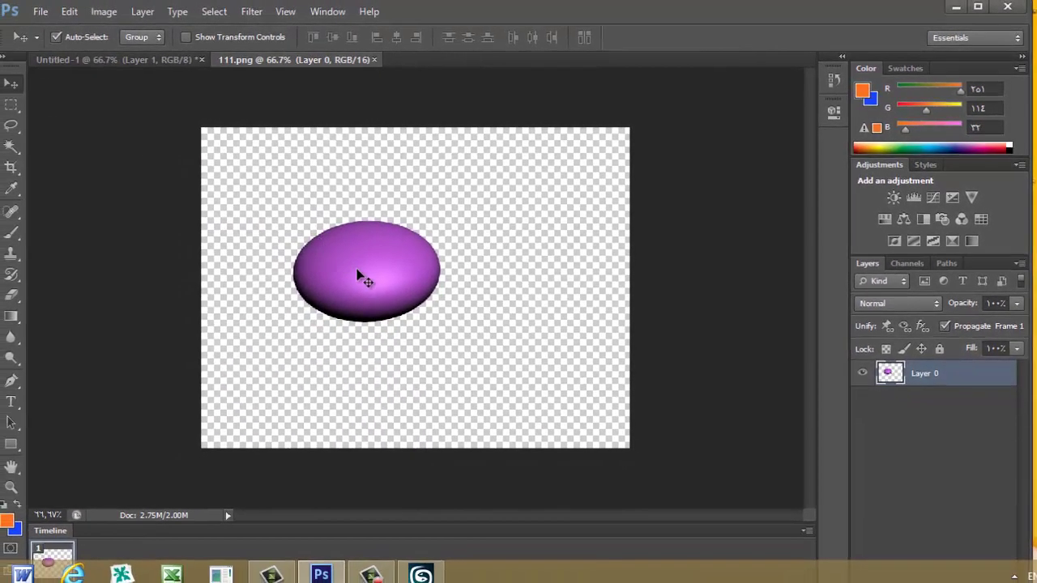
left_click_drag(307, 291, 419, 277)
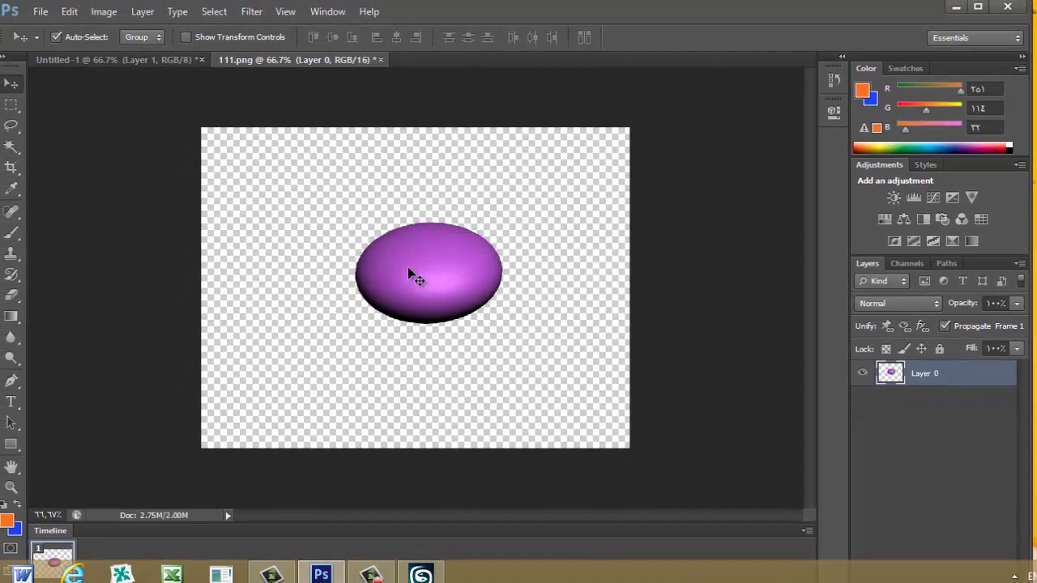
key("ctrl+t")
left_click_drag(503, 223, 629, 134)
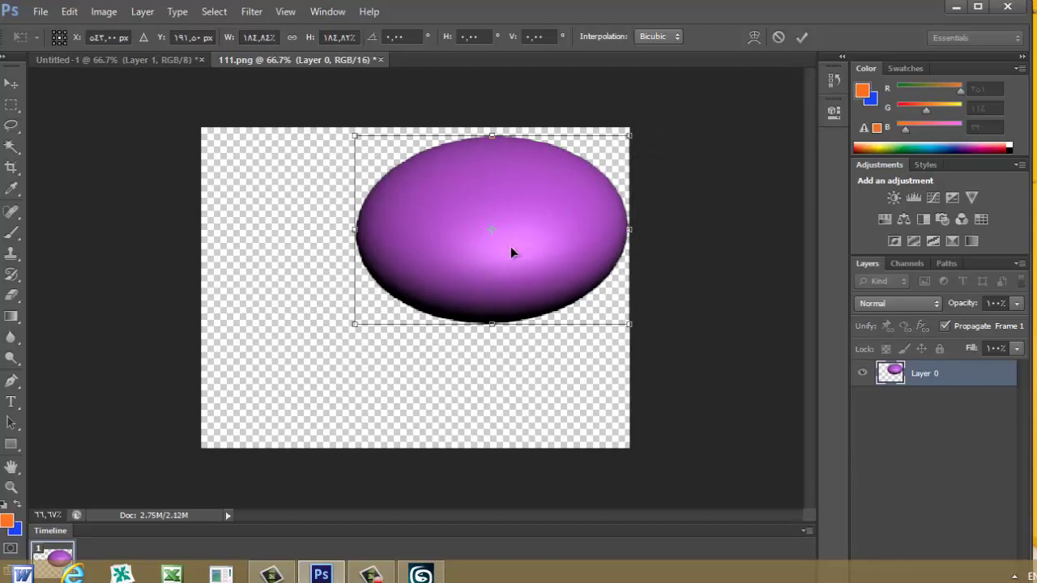
left_click_drag(514, 250, 459, 284)
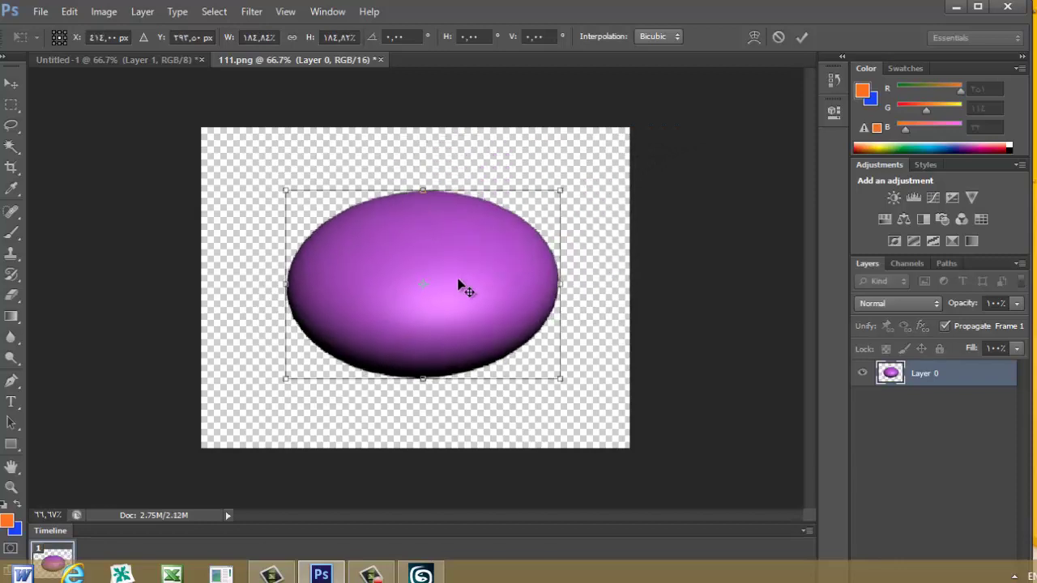
key("Return")
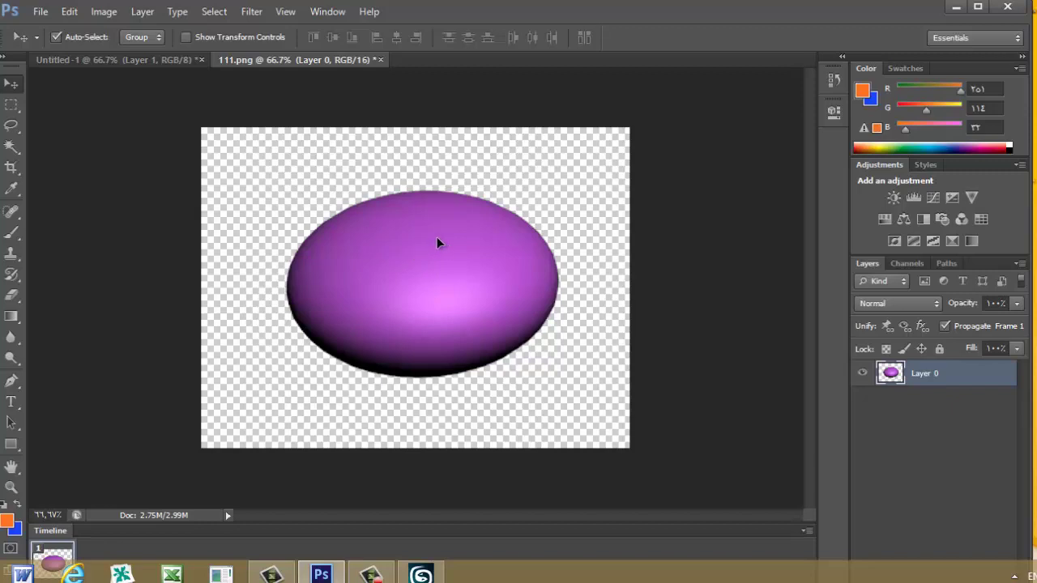
left_click_drag(438, 243, 459, 240)
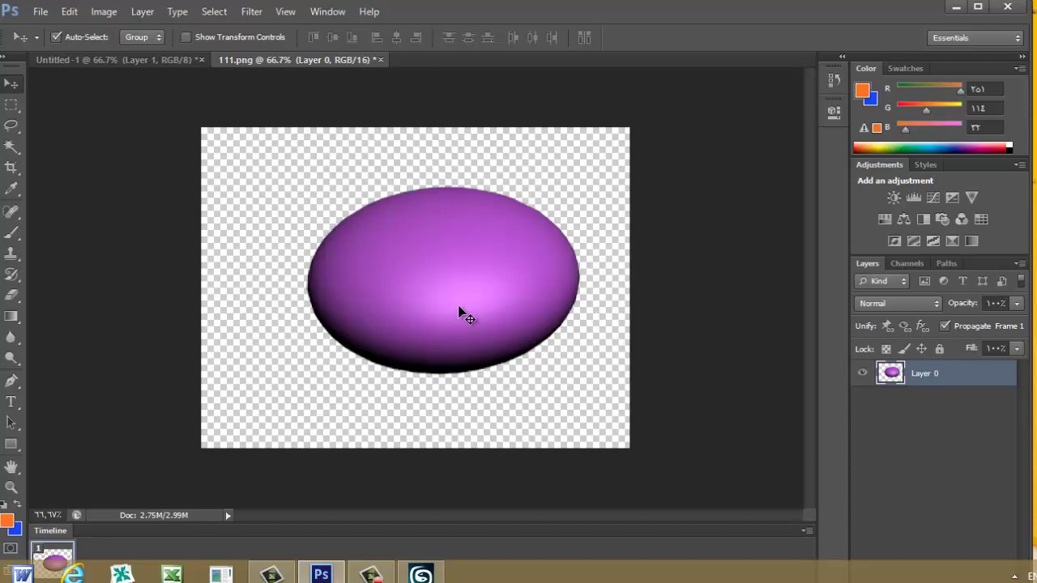
Step: Minimize Photoshop, switch back to 3ds Max, and create a second, larger sphere behind the purple egg in the Perspective view
left_click(956, 10)
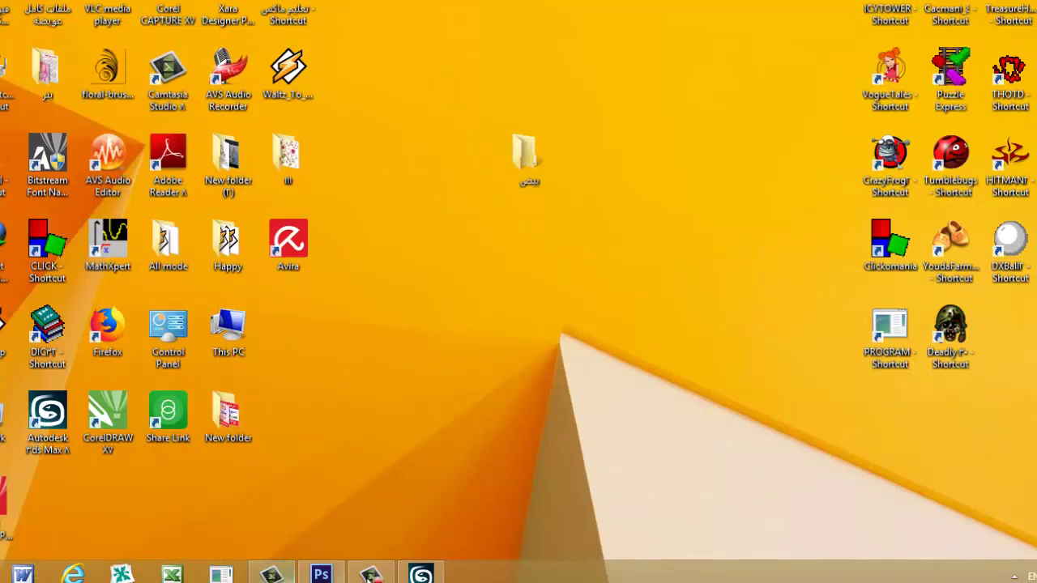
left_click(421, 574)
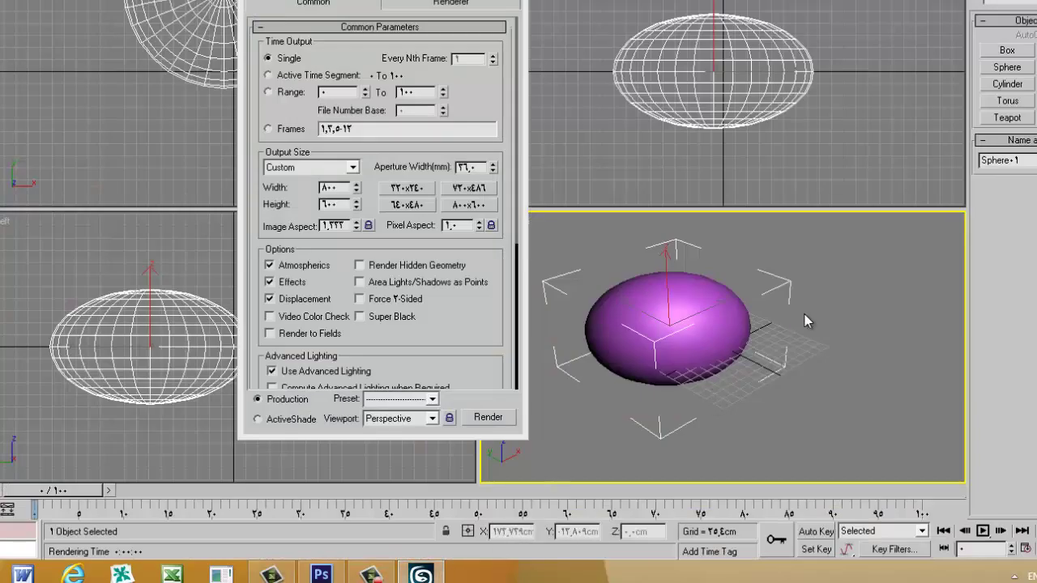
left_click(865, 283)
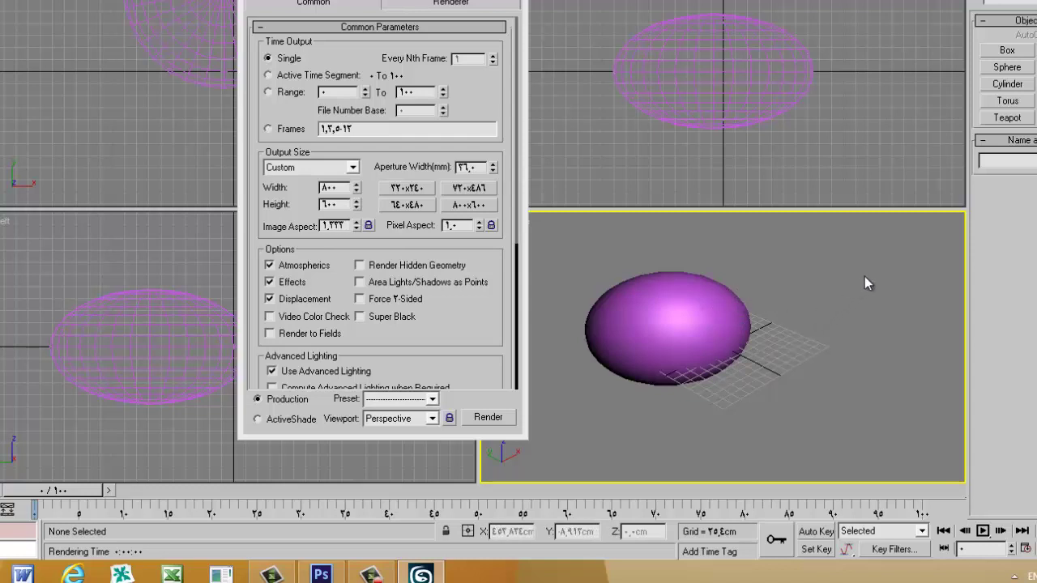
left_click(1008, 68)
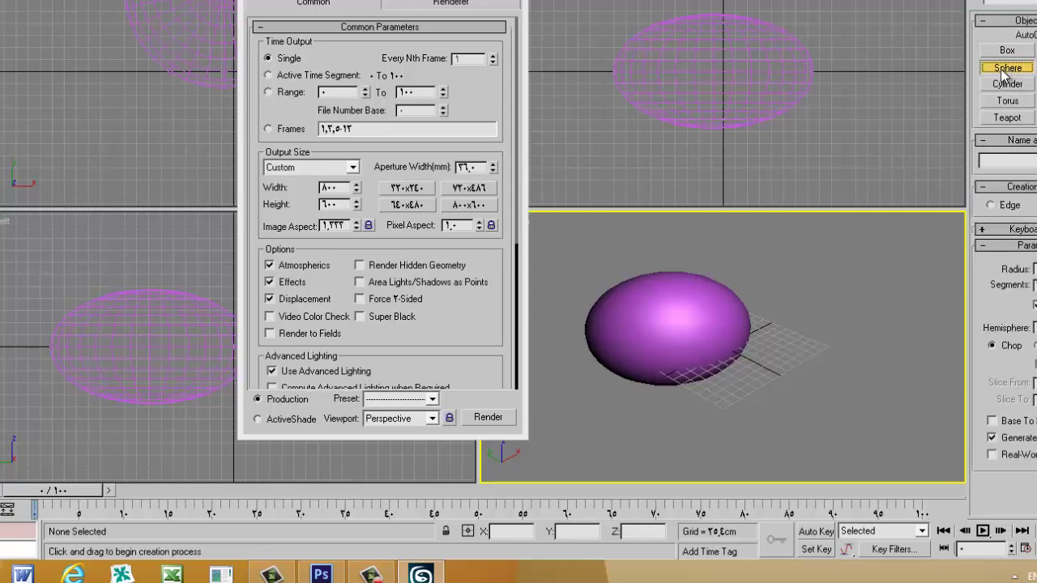
left_click_drag(817, 283, 891, 284)
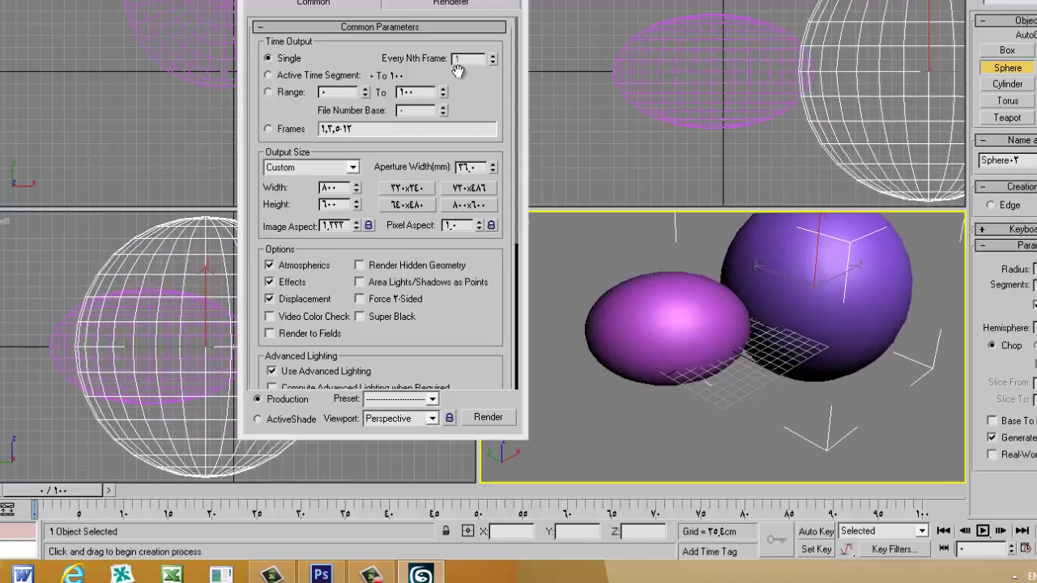
Step: Move the Render Scene dialog aside and flatten the second sphere along its Z axis with Select and Uniform Scale
left_click_drag(408, 0, 240, 23)
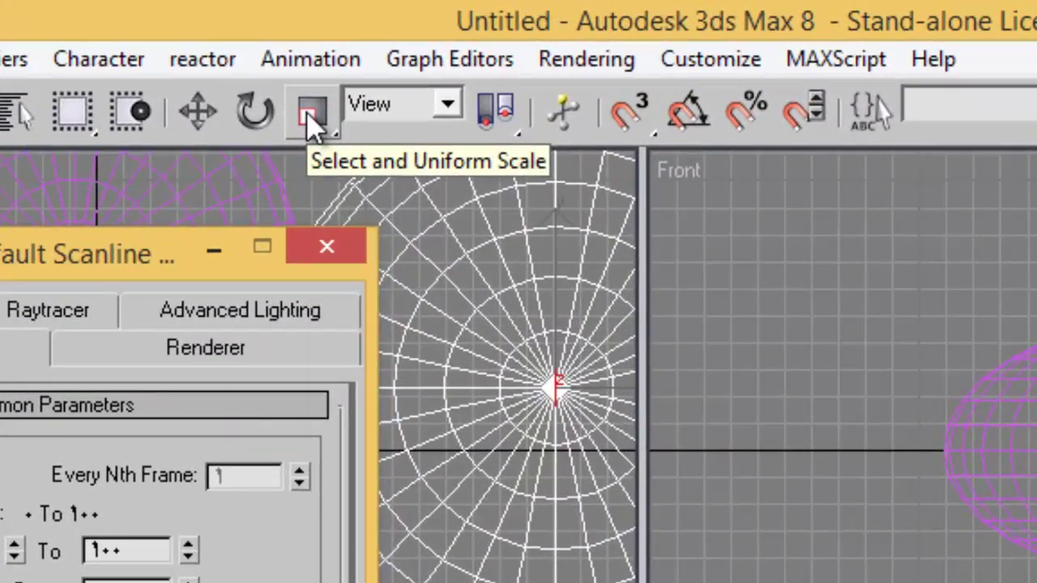
left_click(311, 115)
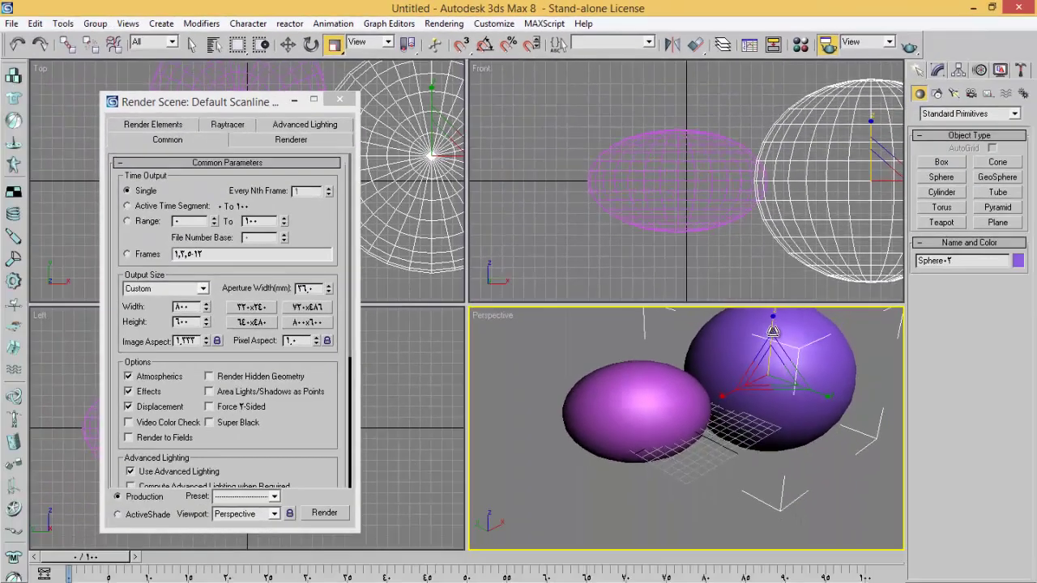
left_click_drag(773, 333, 755, 366)
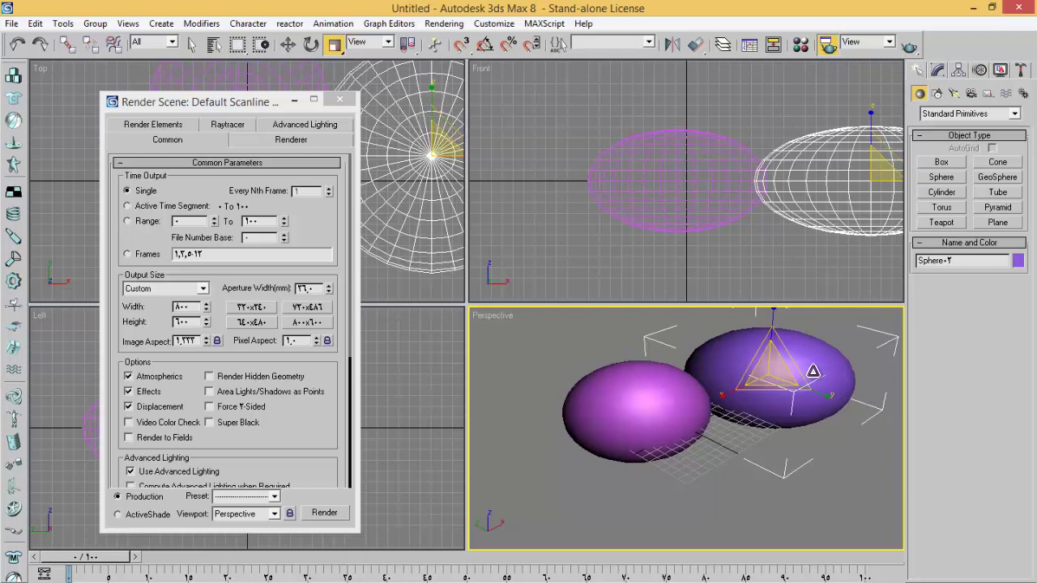
Step: Change the second flattened sphere's object color to dark blue from the 3ds Max palette
left_click(1018, 260)
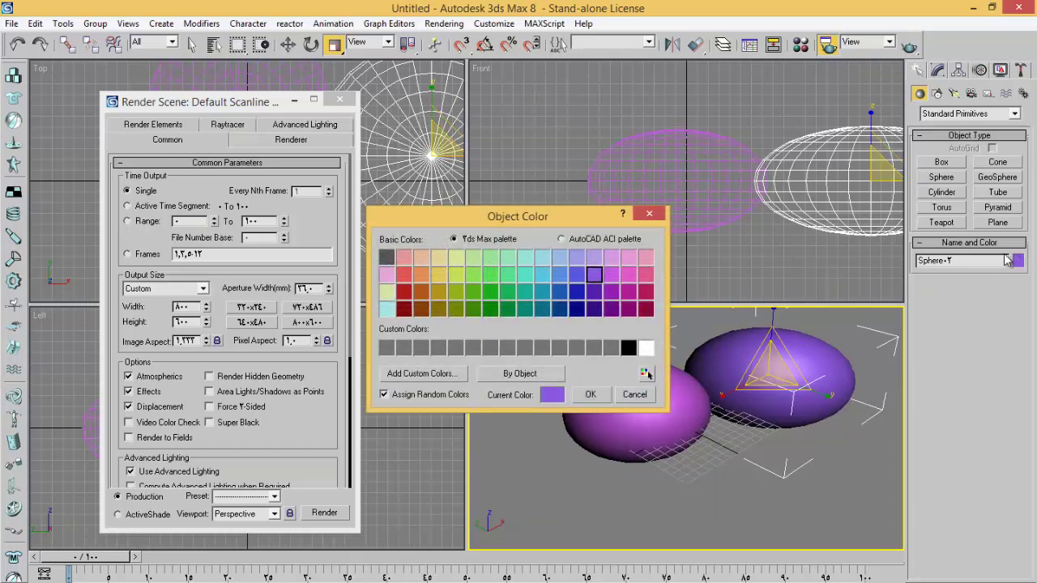
left_click(629, 276)
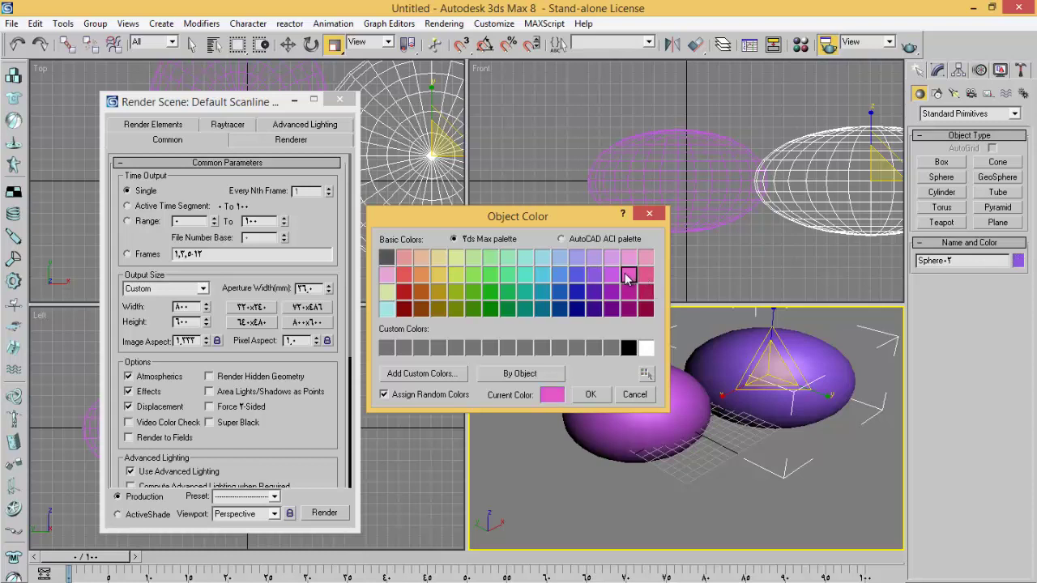
left_click(577, 294)
left_click(590, 395)
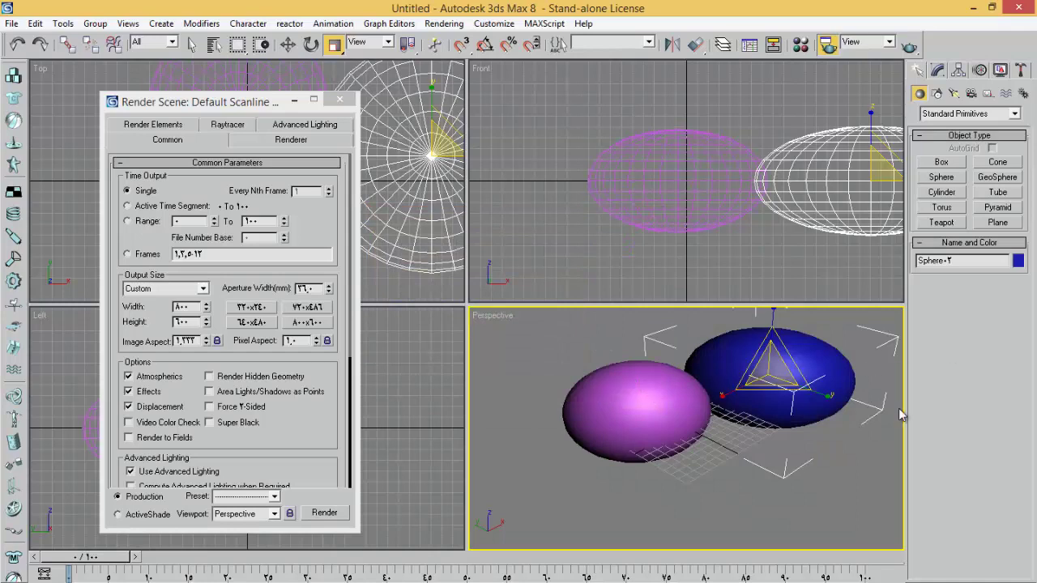
Step: Create a third sphere in front of the other two in the Perspective view and flatten it along its Z axis
left_click(764, 474)
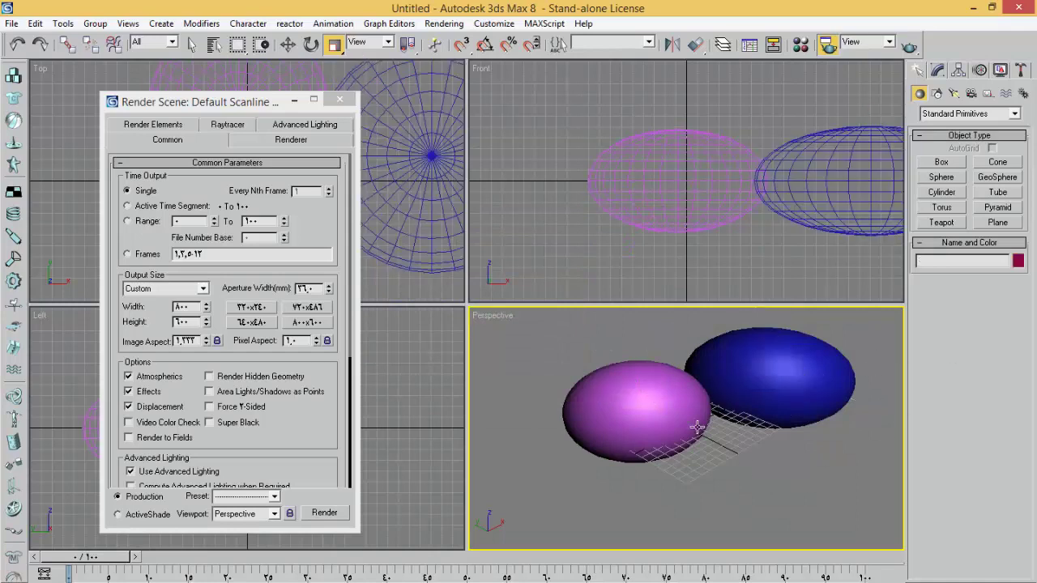
left_click(942, 177)
left_click_drag(689, 441, 781, 429)
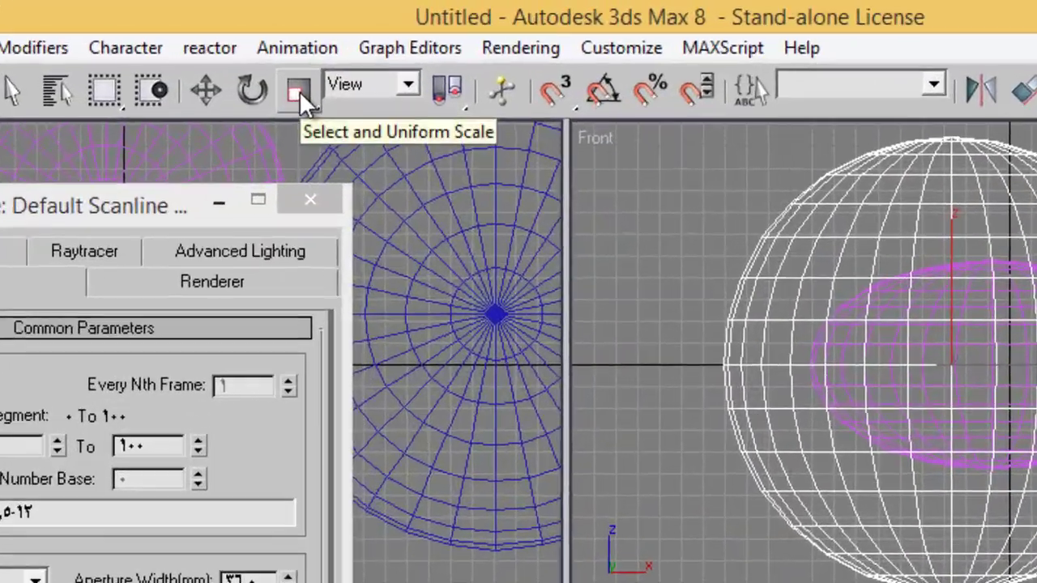
left_click(333, 45)
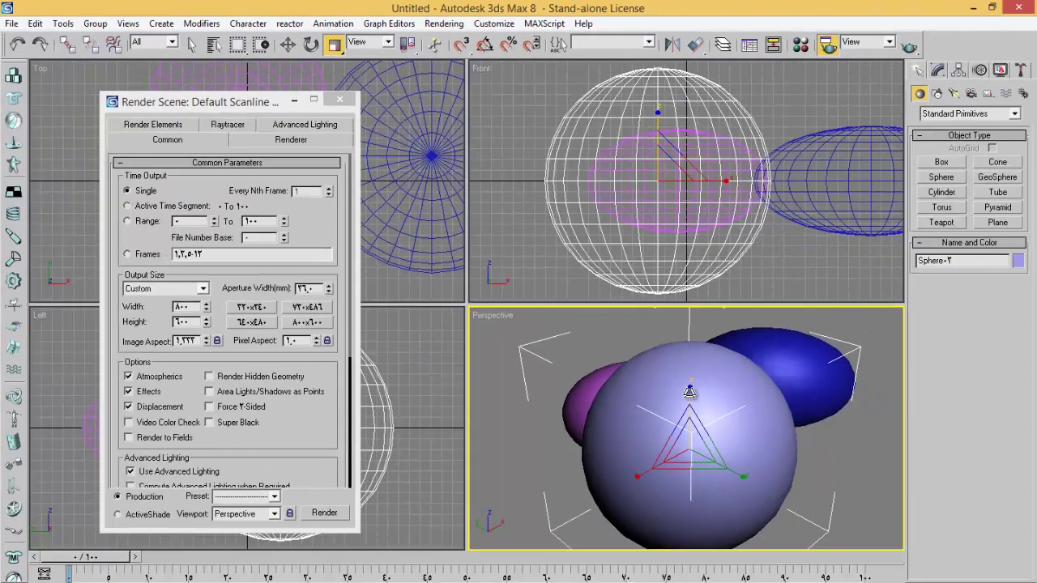
left_click_drag(686, 401, 689, 442)
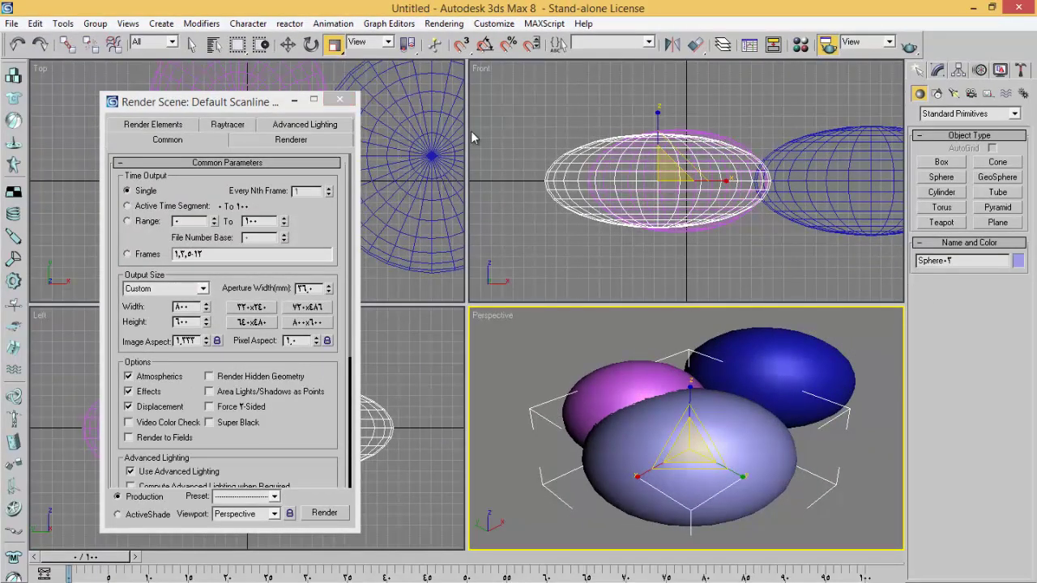
Step: Reopen the render settings, move the dialog aside, and render a single frame of the Perspective view with all three eggs
left_click(445, 24)
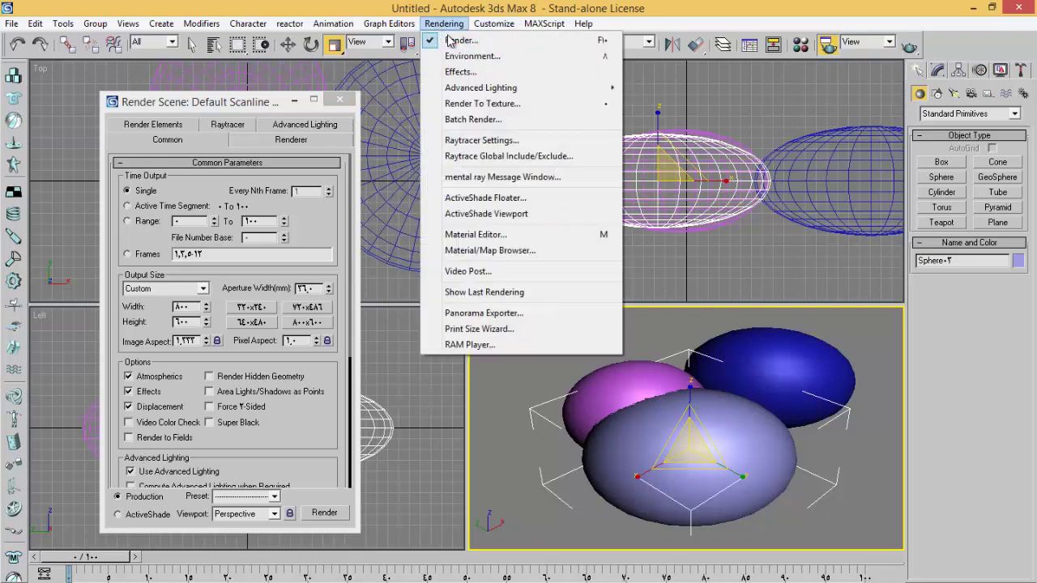
left_click(455, 40)
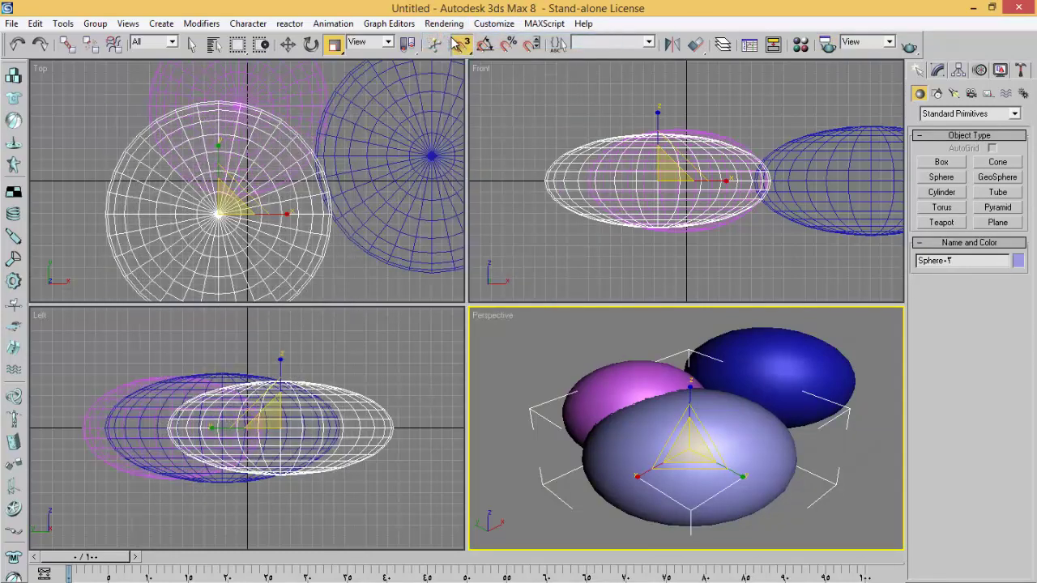
left_click(444, 24)
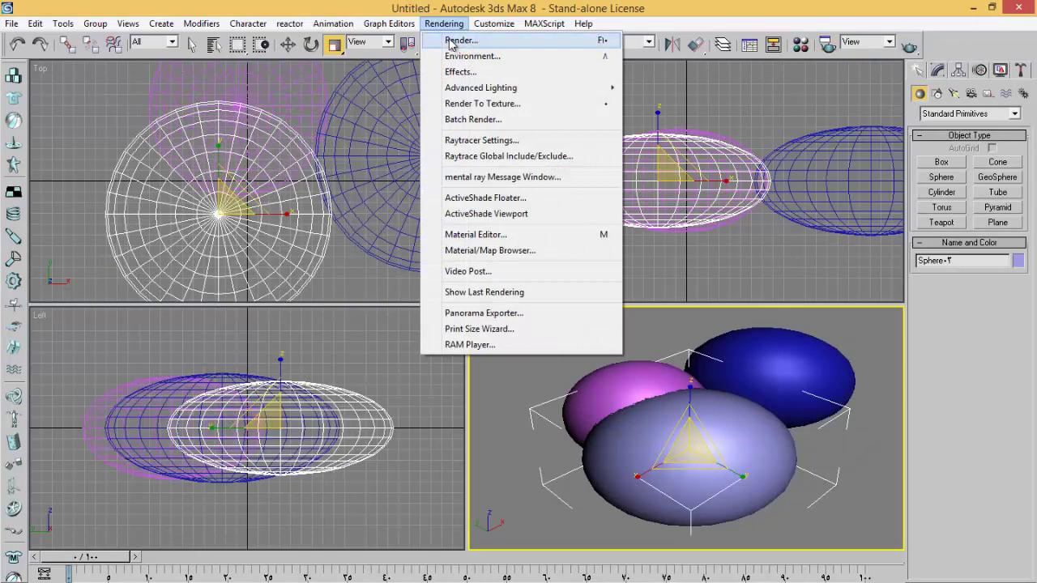
left_click(455, 40)
left_click_drag(240, 103, 293, 91)
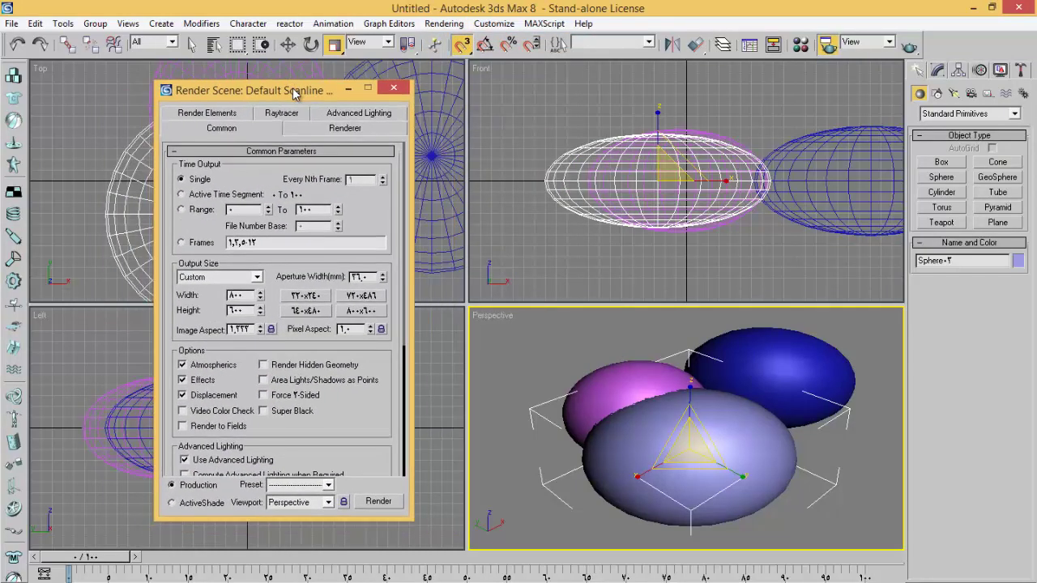
left_click(377, 501)
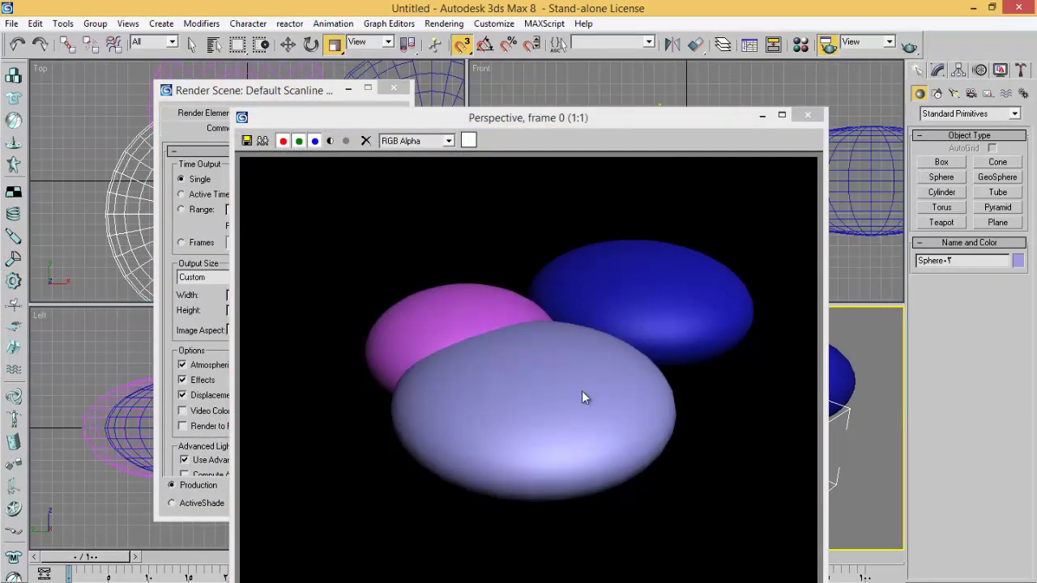
Step: Close the rendered frame and delete the light violet and dark blue spheres, keeping only the pink-violet one
left_click(806, 118)
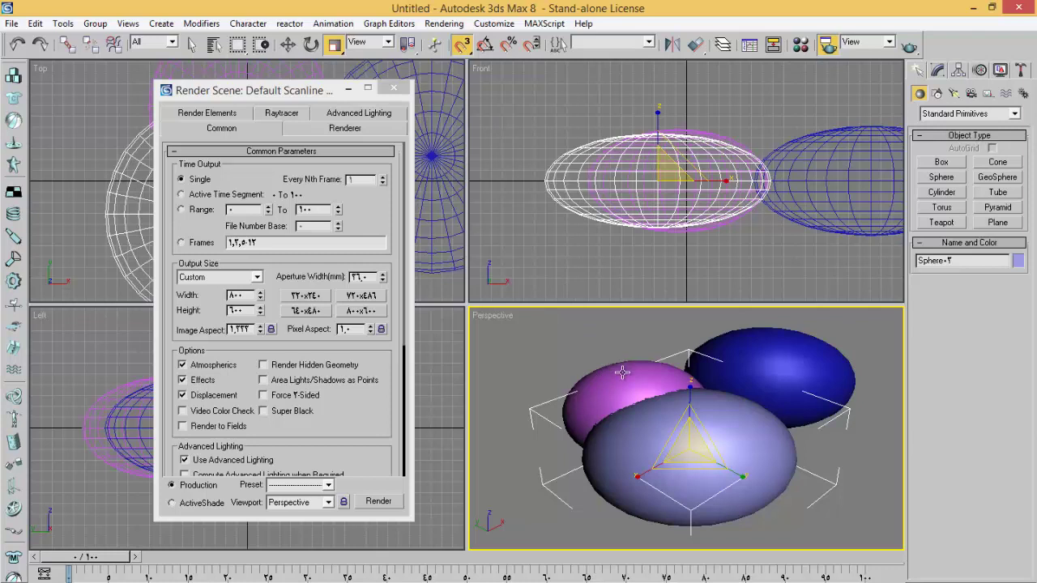
key("Delete")
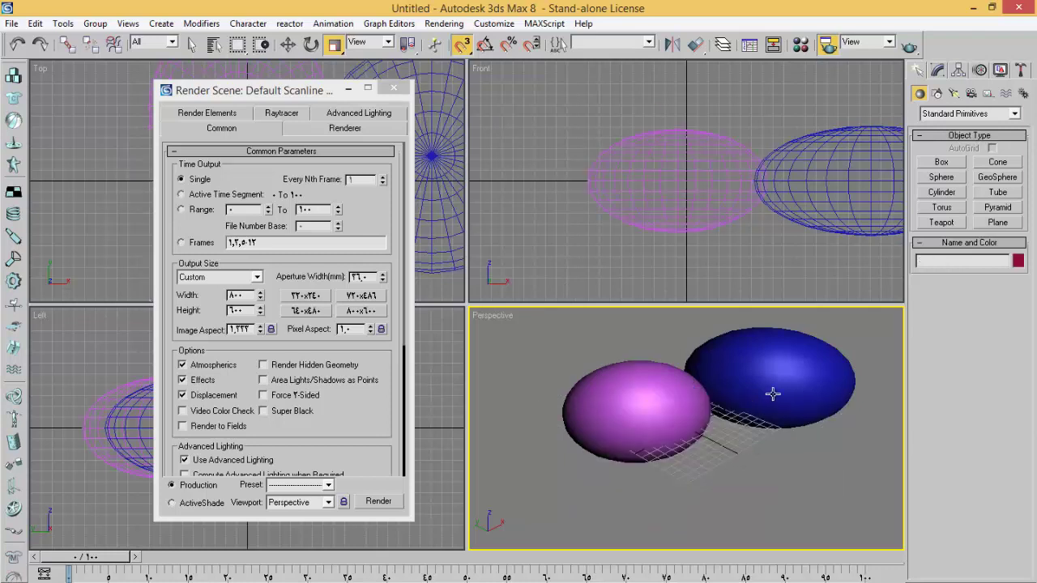
left_click(776, 385)
key("Delete")
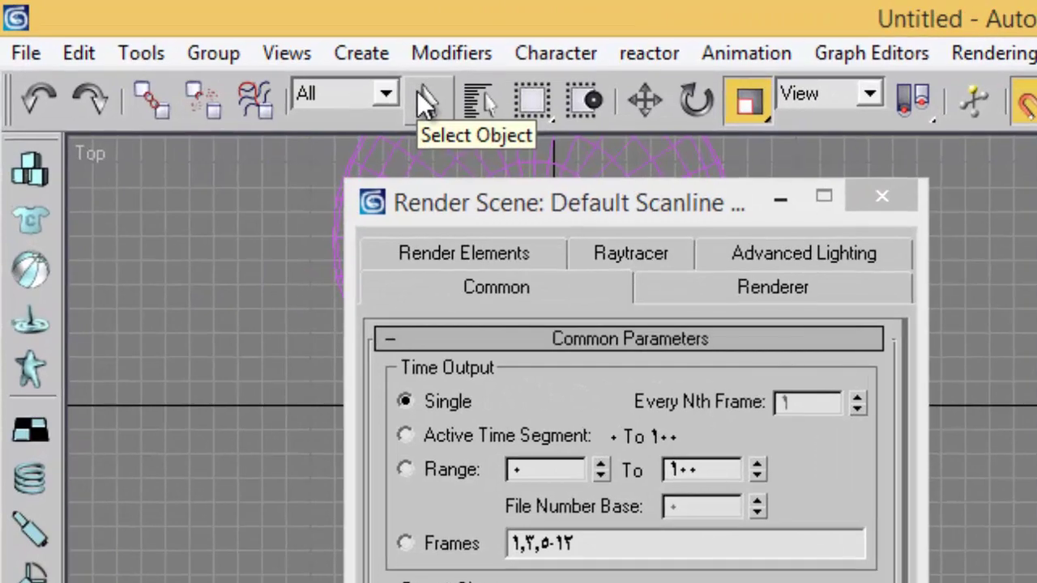
Step: Select the remaining flattened sphere and change its object color to turquoise from the 3ds Max palette
left_click(427, 101)
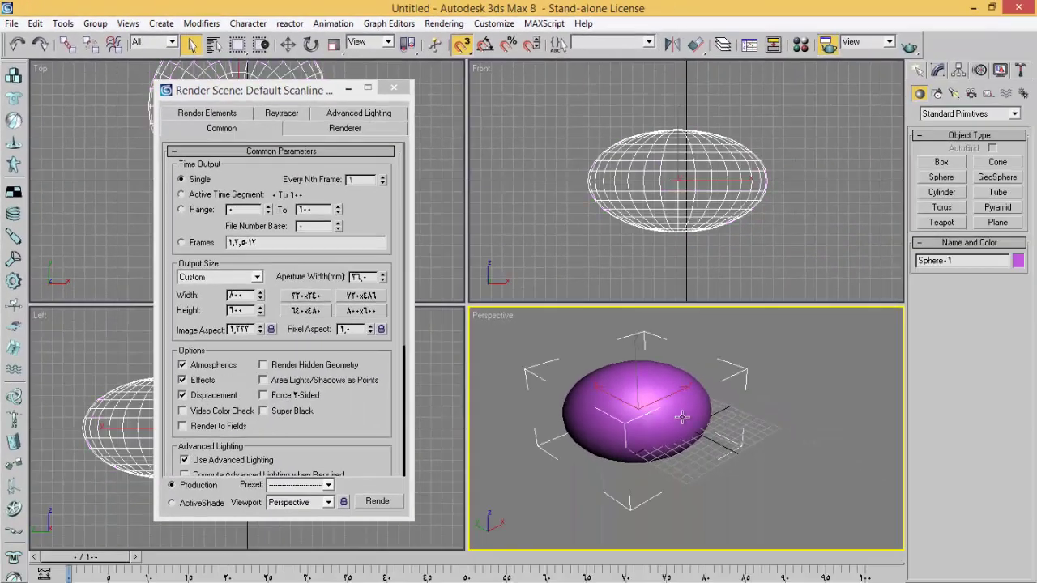
left_click(1018, 261)
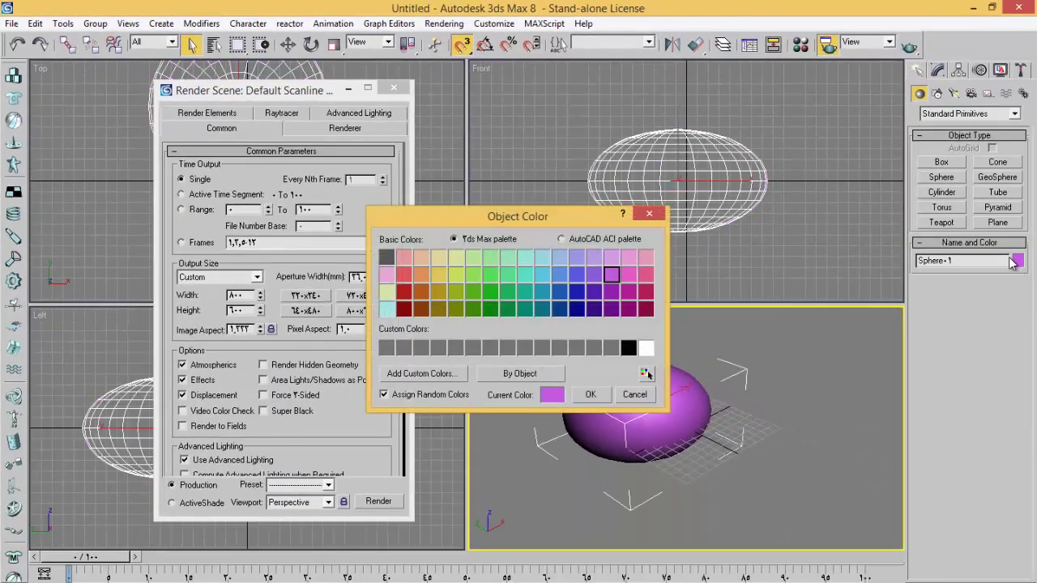
left_click(526, 275)
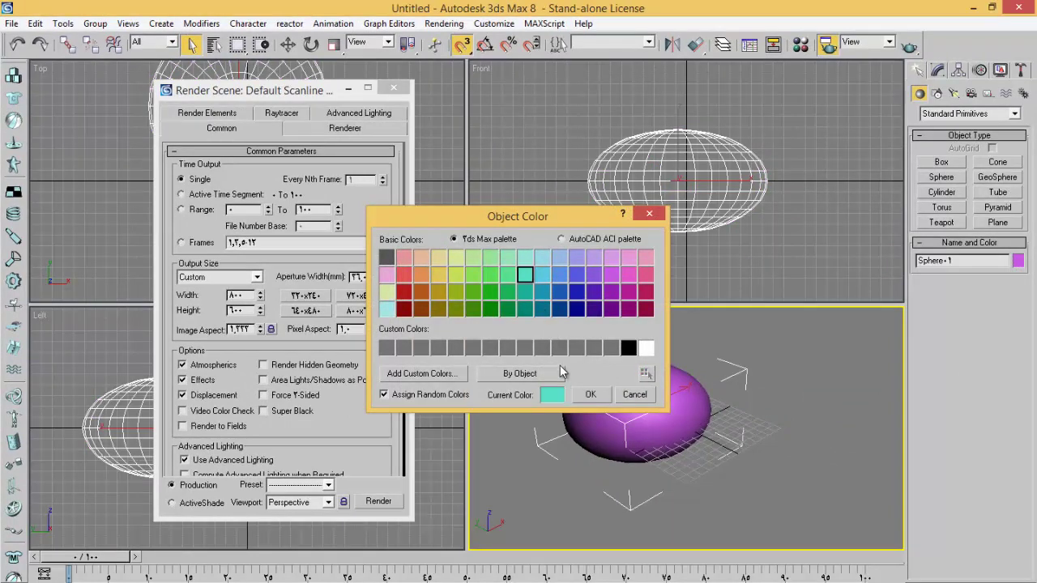
left_click(590, 394)
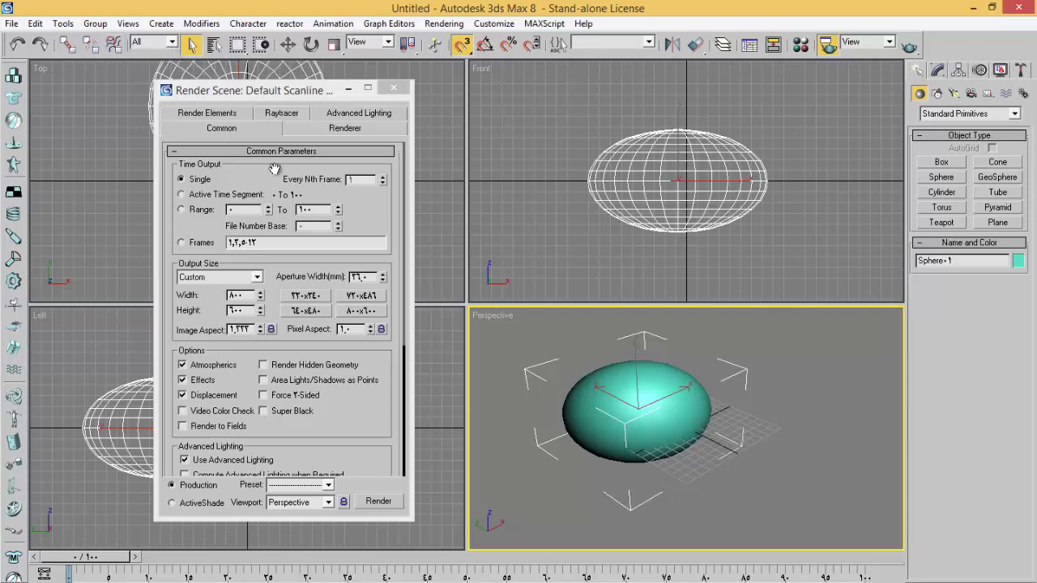
Step: Render the turquoise egg and save the image as 222 in PNG format with RGB 48 bit color and alpha channel
left_click(377, 501)
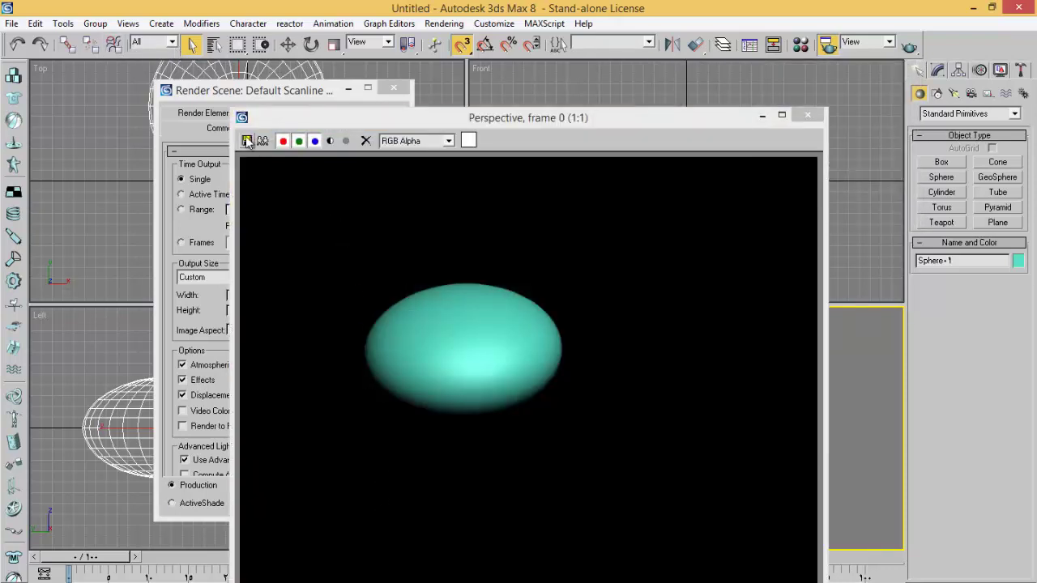
left_click(247, 141)
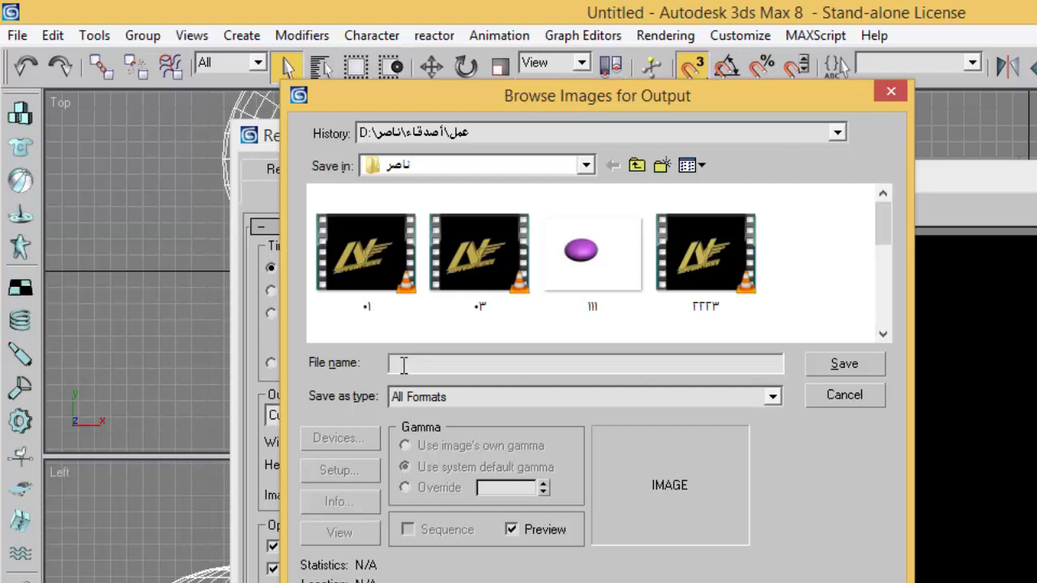
type("٢٢٢")
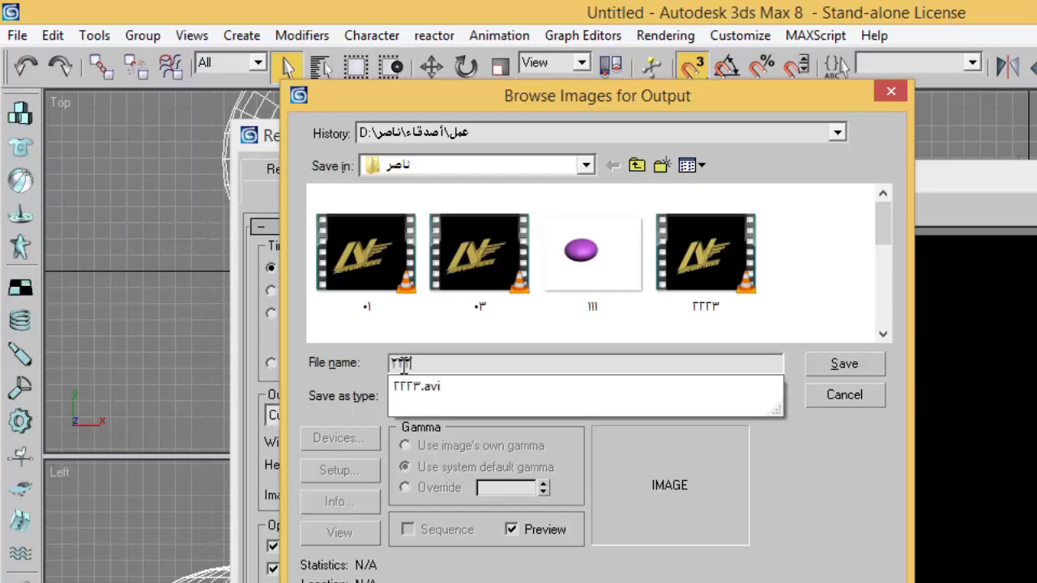
left_click(852, 370)
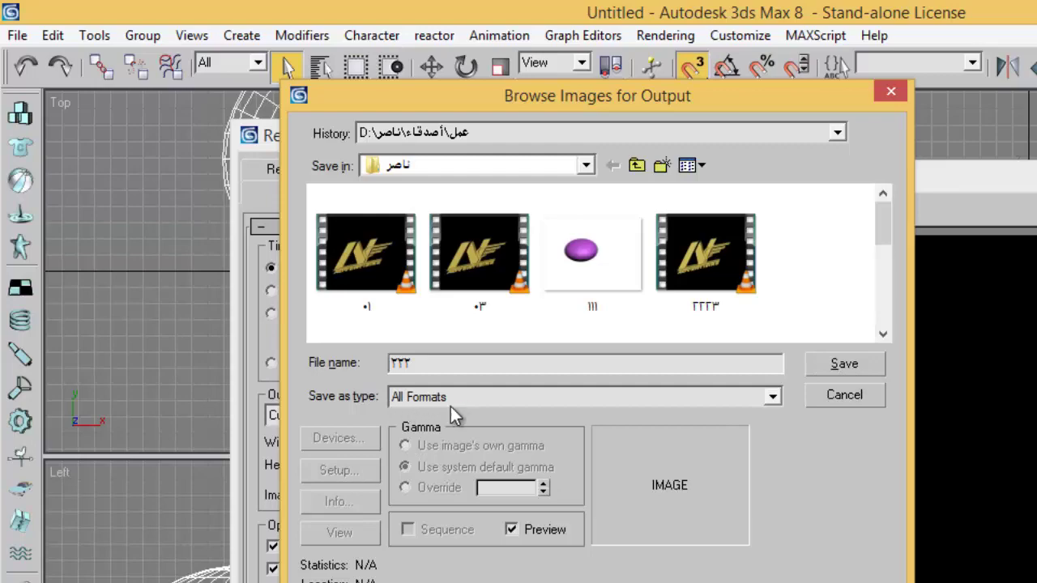
left_click(773, 397)
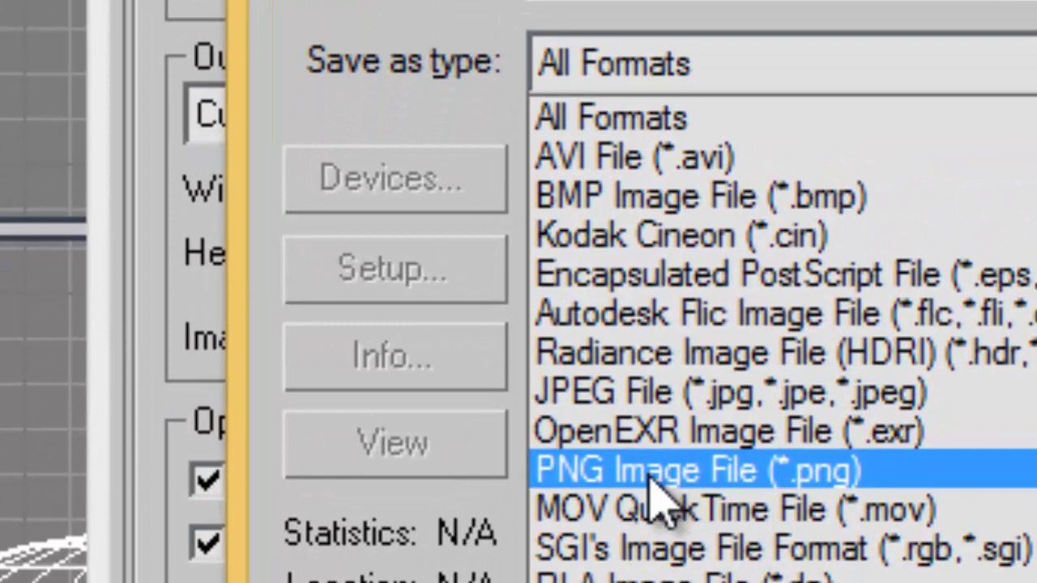
left_click(650, 478)
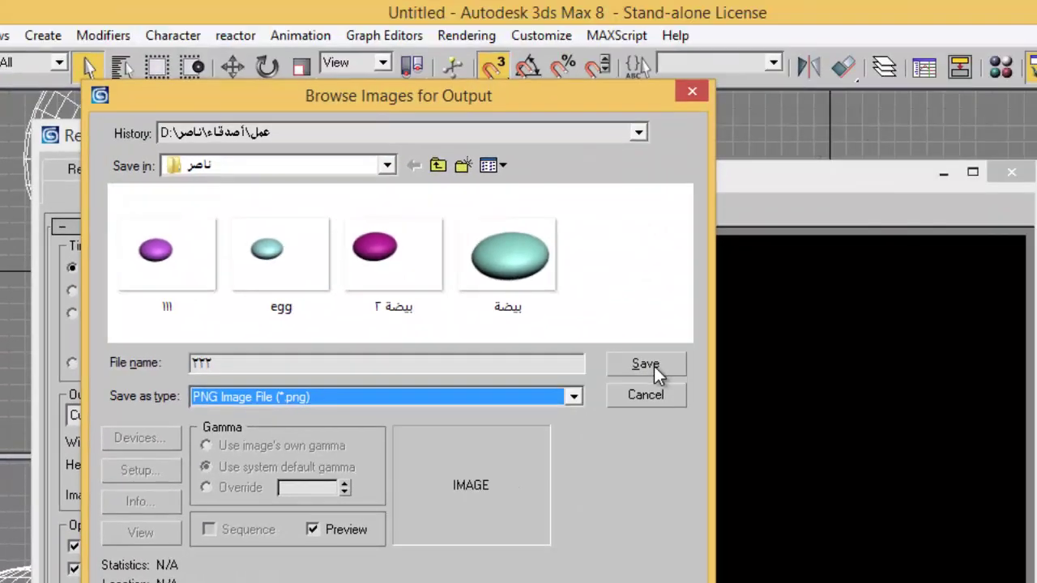
left_click(654, 366)
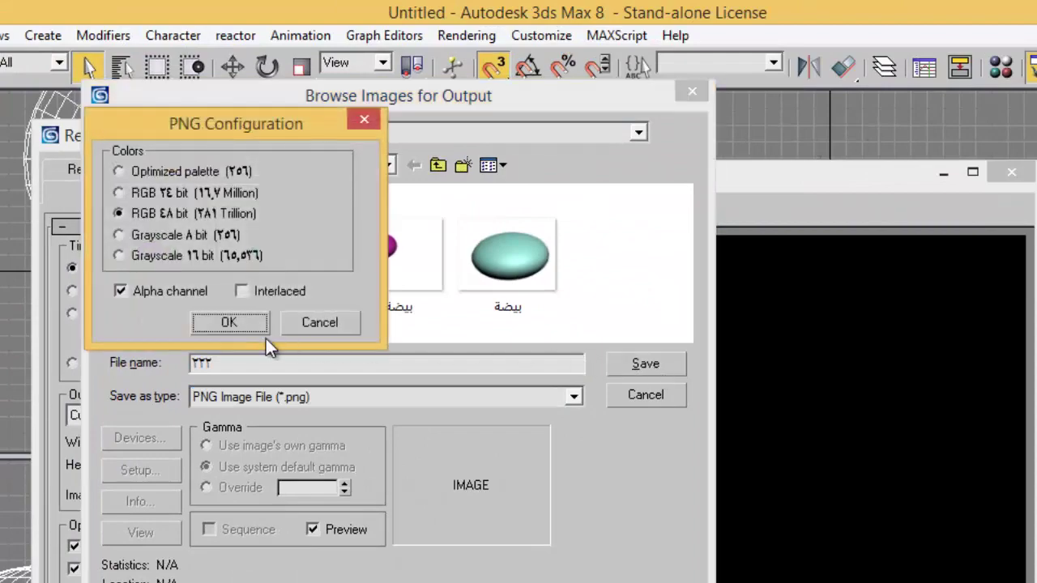
left_click(230, 323)
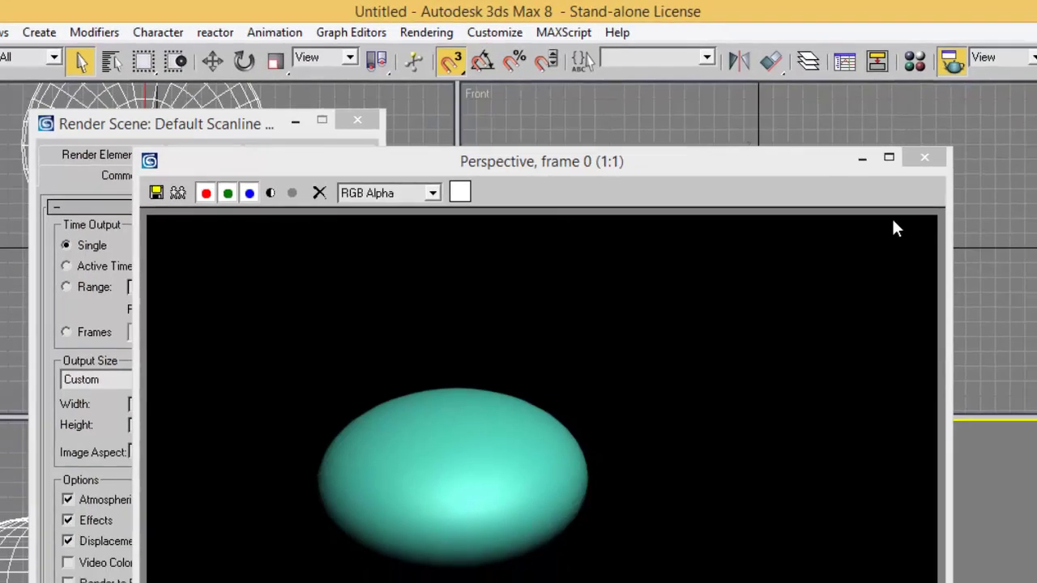
left_click(924, 157)
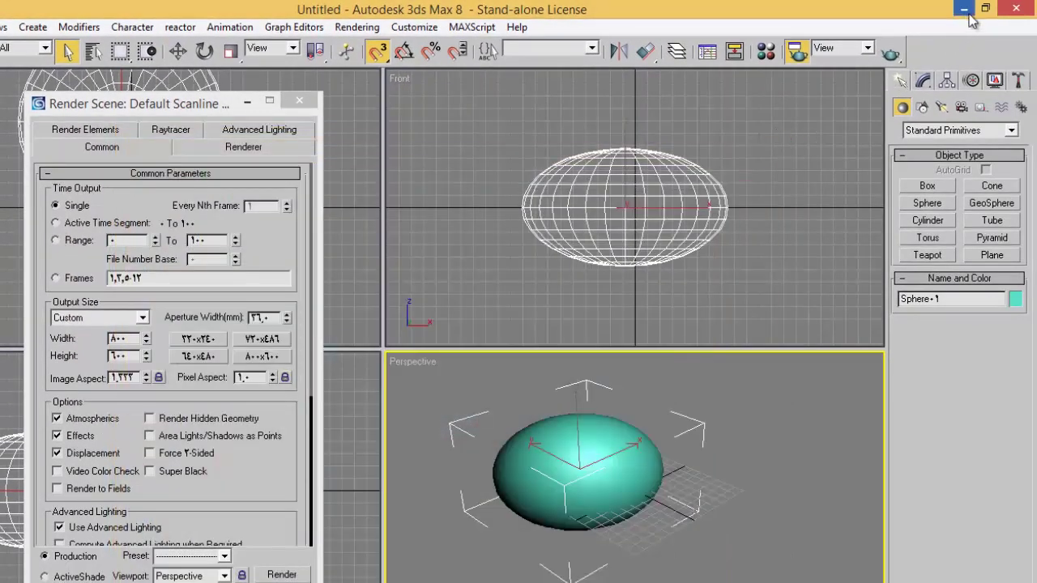
Step: Switch to Photoshop, bring up the Untitled-1 document, and tile all open documents vertically
left_click(964, 10)
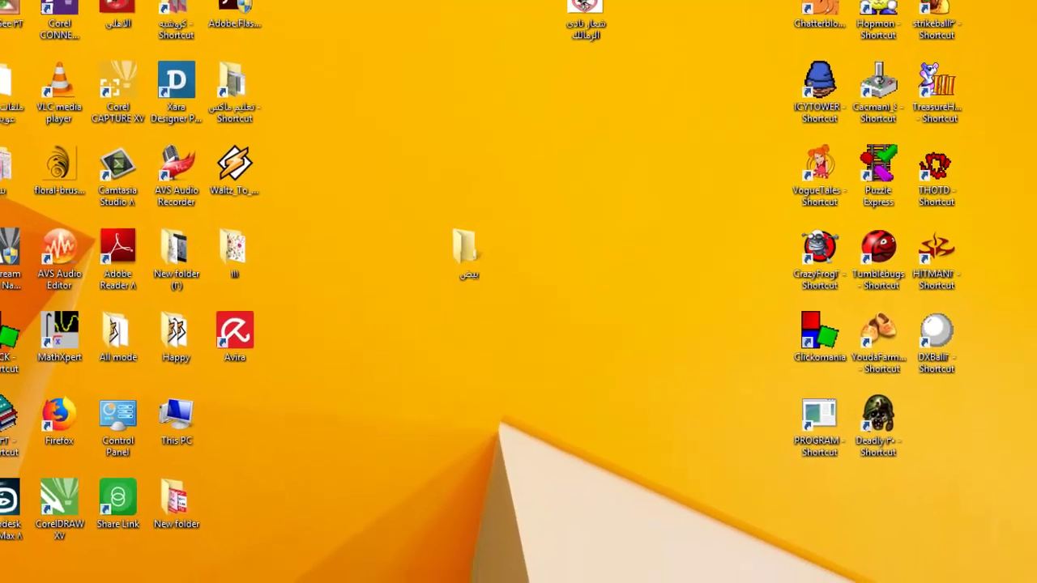
left_click(276, 582)
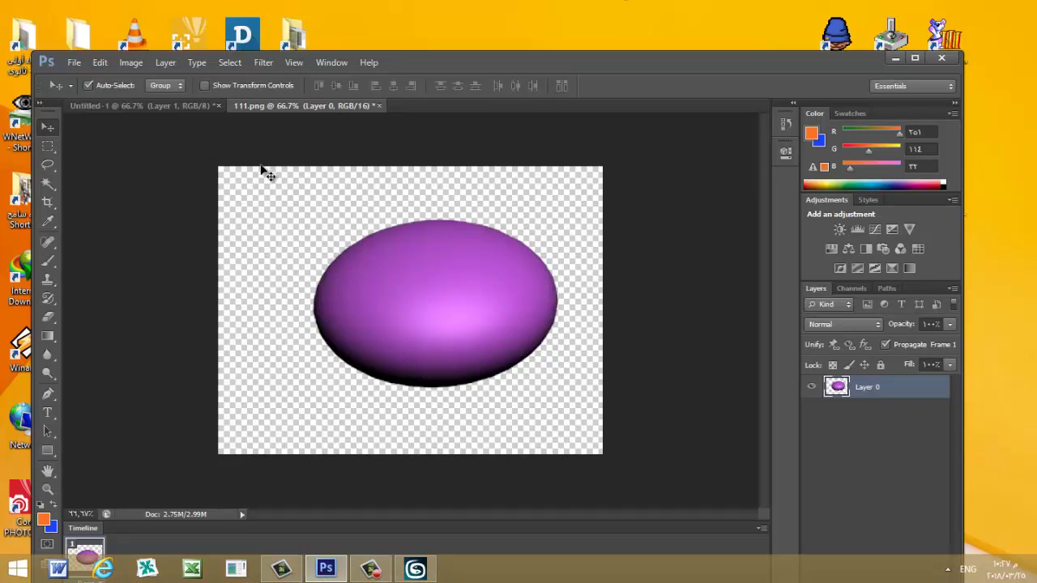
left_click(175, 107)
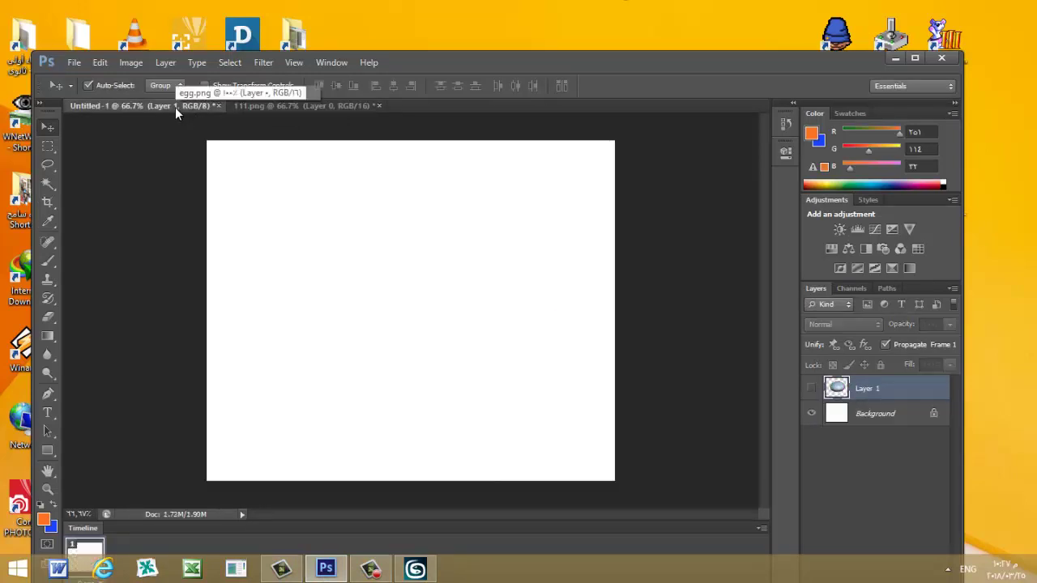
left_click(331, 63)
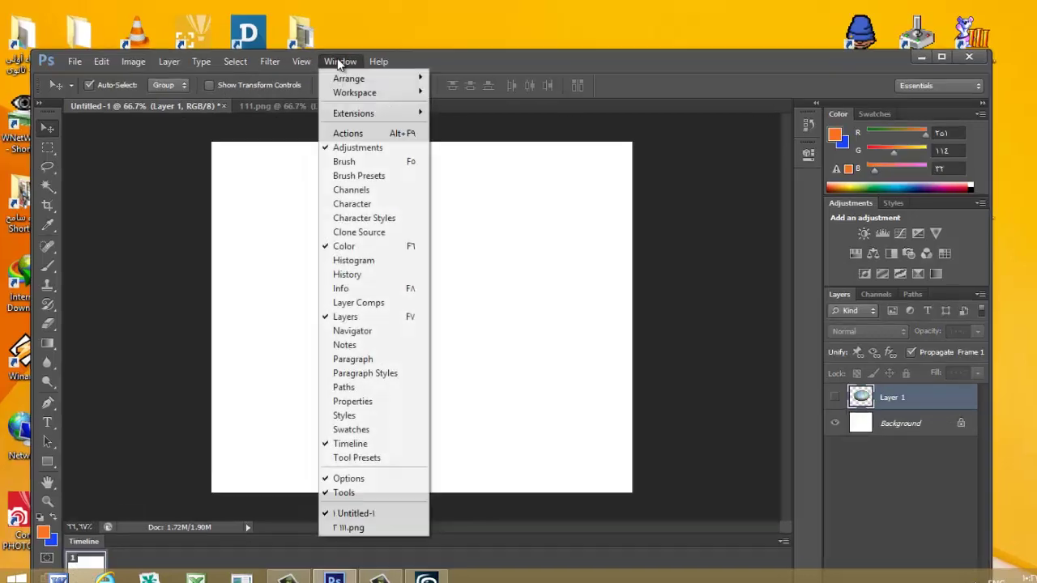
mouse_move(360, 80)
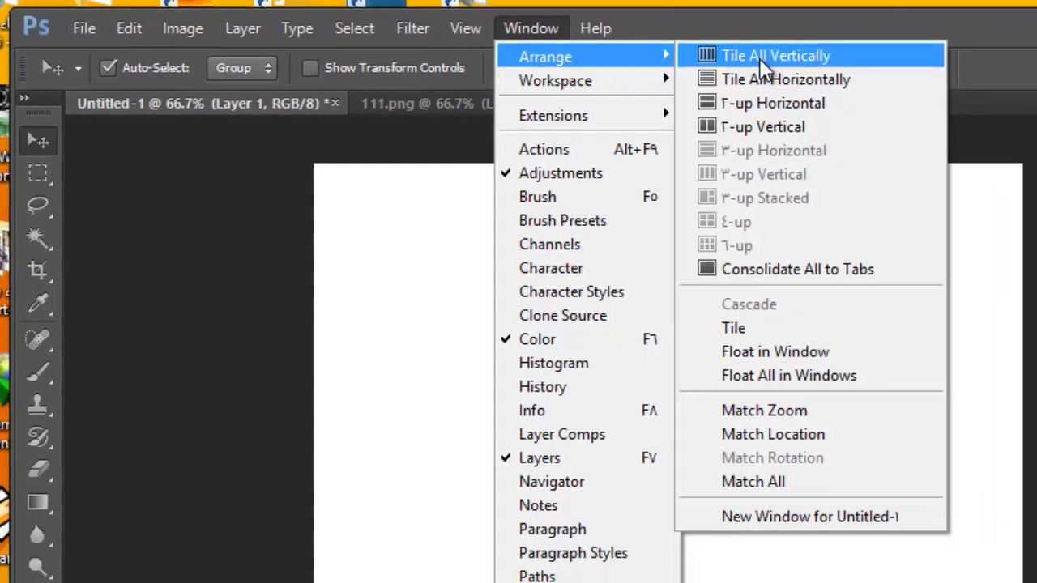
left_click(843, 63)
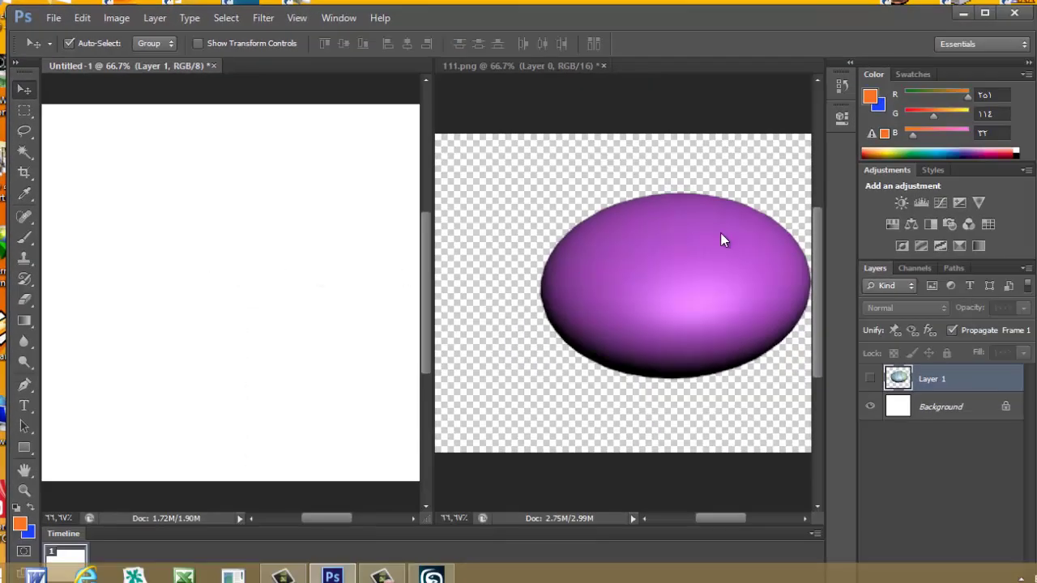
Step: Copy the violet egg from 111.png into Untitled-1 with the Move tool, accepting the depth difference, and shift it inside the canvas
left_click(699, 288)
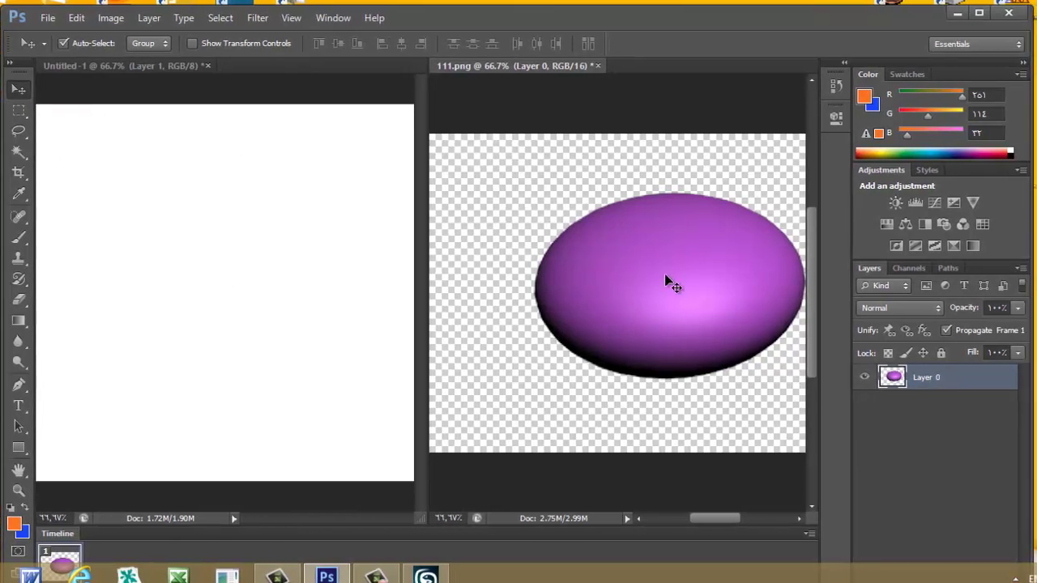
left_click_drag(711, 296, 215, 293)
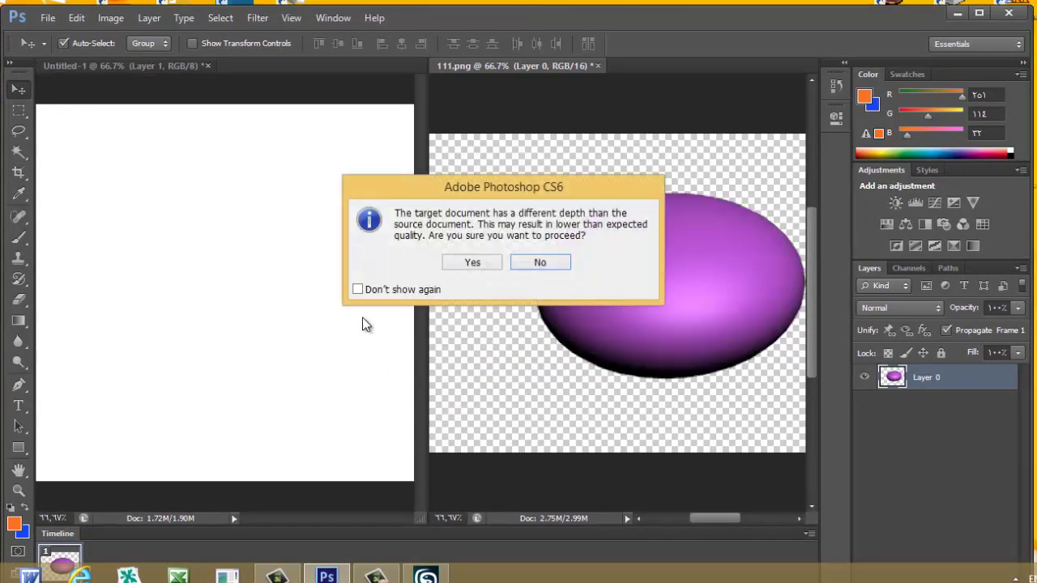
left_click(473, 262)
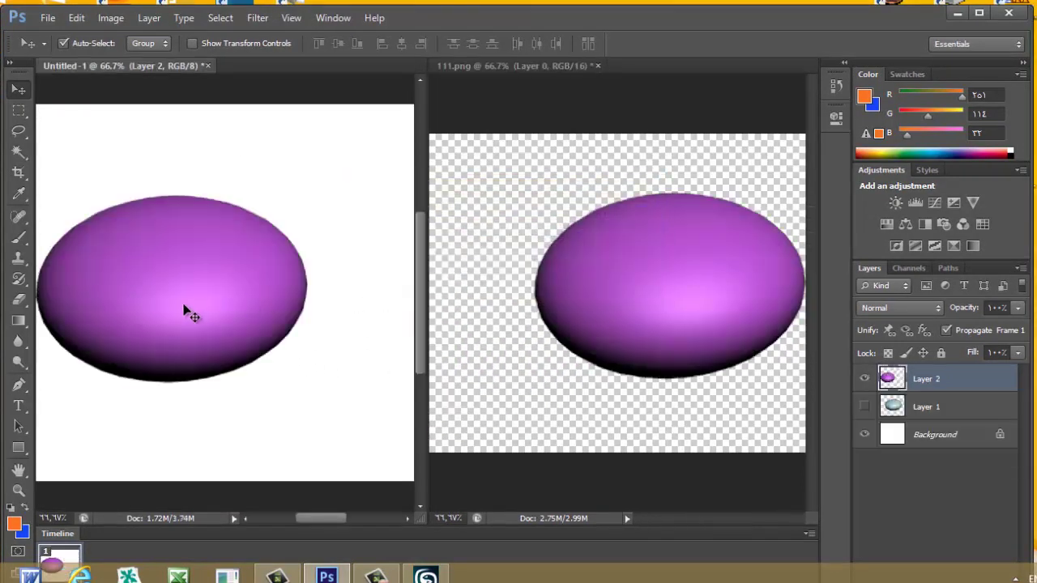
left_click_drag(189, 310, 228, 313)
Step: Close 111.png without saving and move the violet egg nearer to the middle of the Untitled-1 canvas
left_click(686, 295)
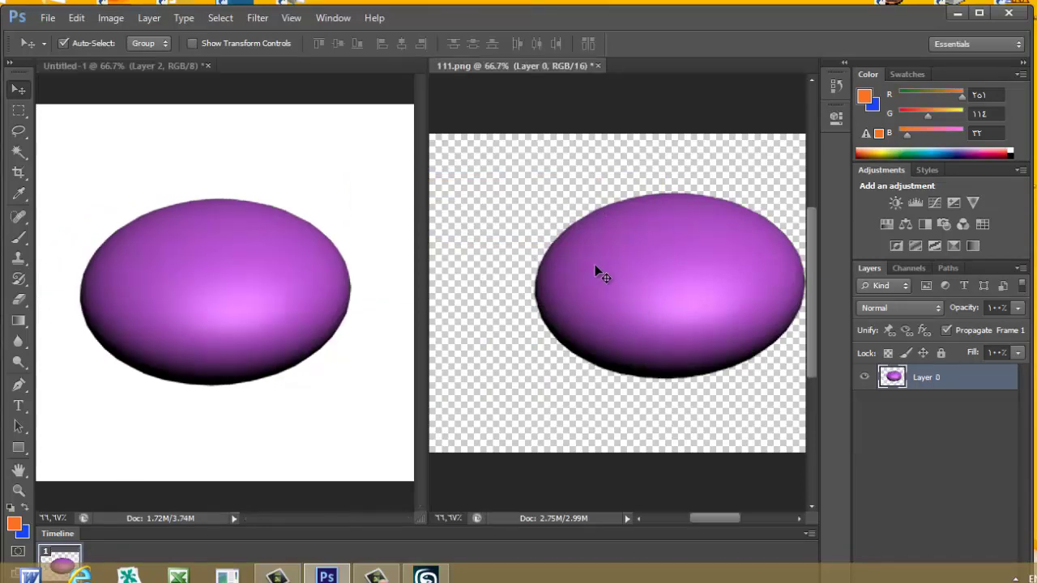
left_click(597, 66)
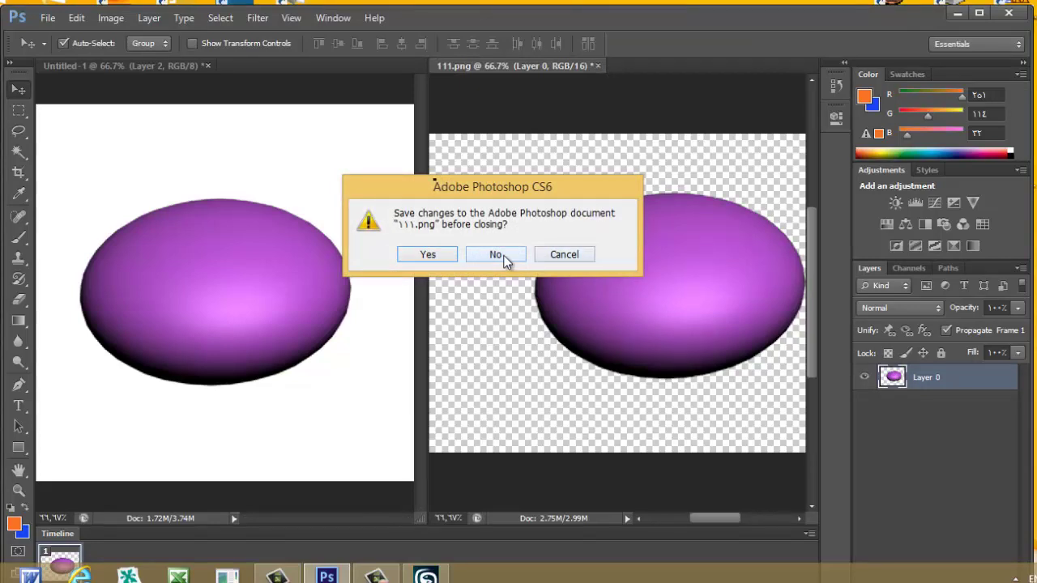
left_click(503, 255)
left_click_drag(369, 304, 460, 327)
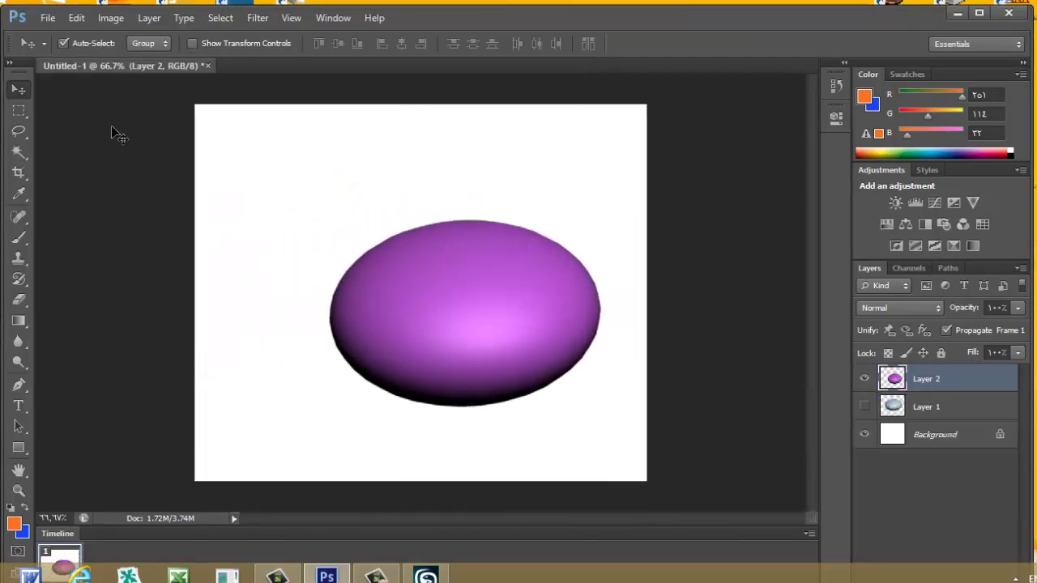
Step: Open the saved turquoise egg render 222.png in Photoshop
left_click(48, 17)
left_click(53, 50)
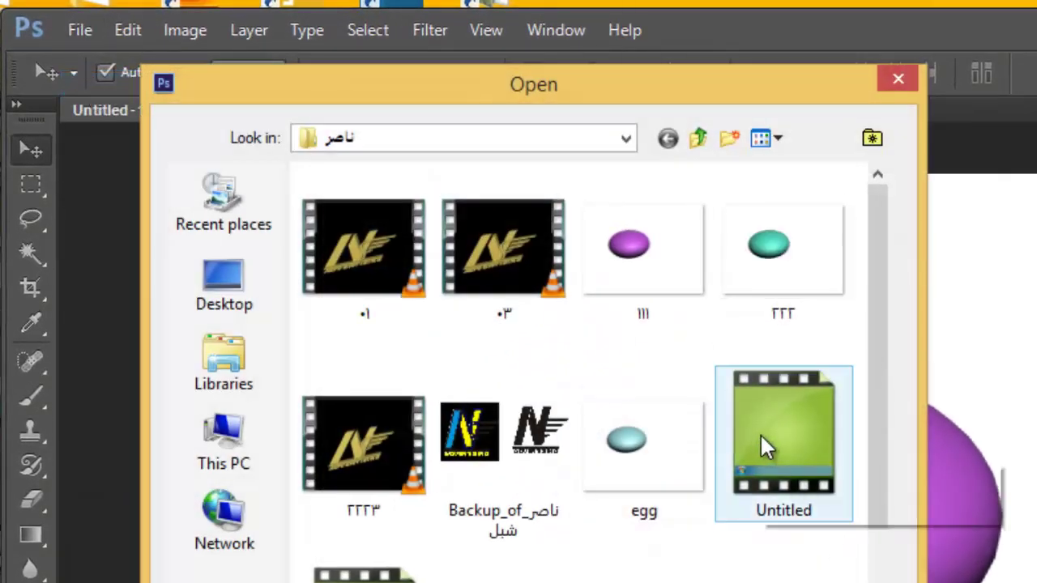
left_click(776, 263)
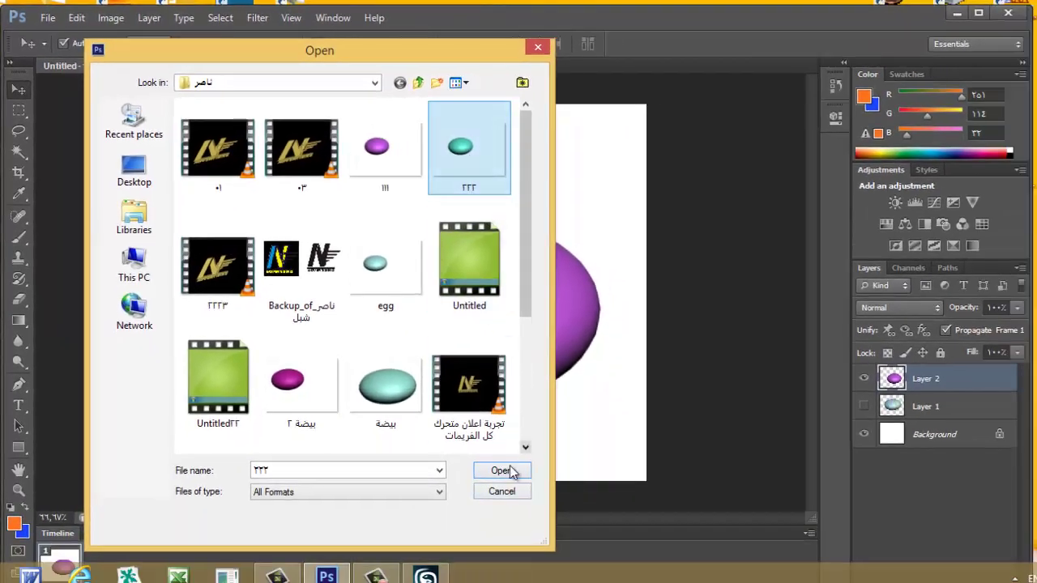
left_click(559, 524)
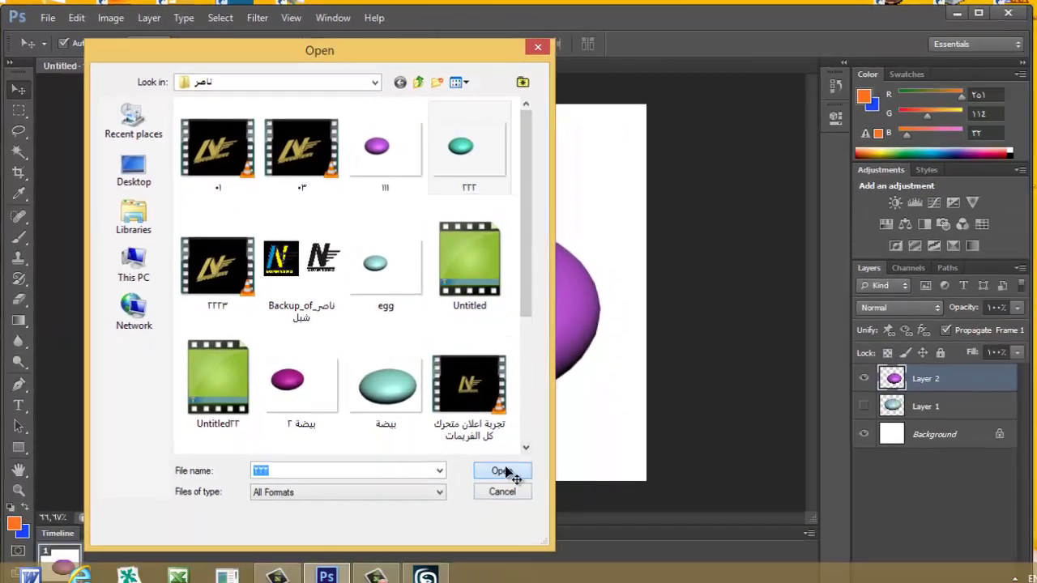
Step: Move the turquoise egg toward the center of its canvas, enlarge it with Free Transform, and apply the transformation
left_click_drag(372, 279, 432, 293)
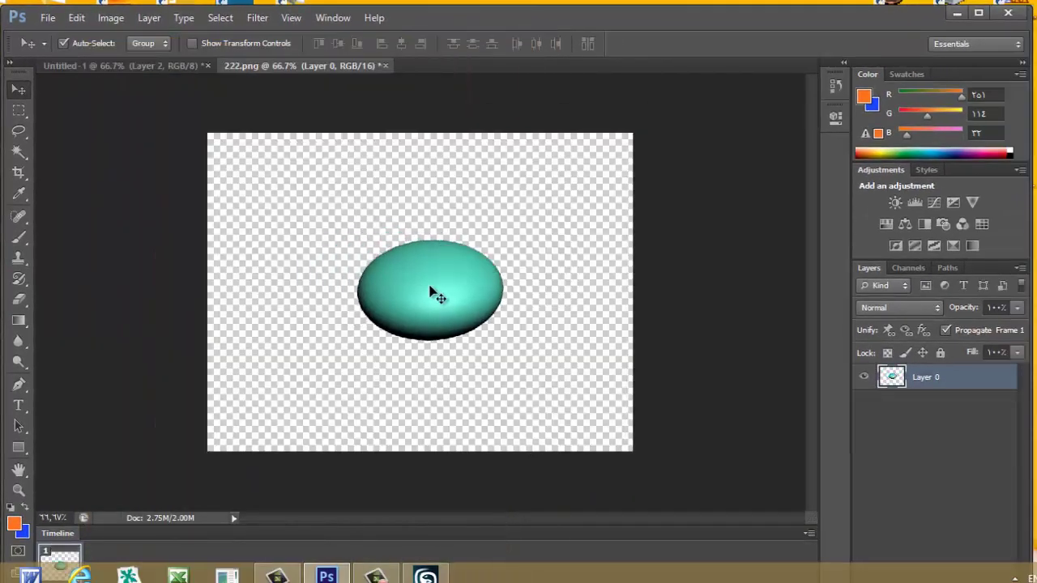
key("ctrl+t")
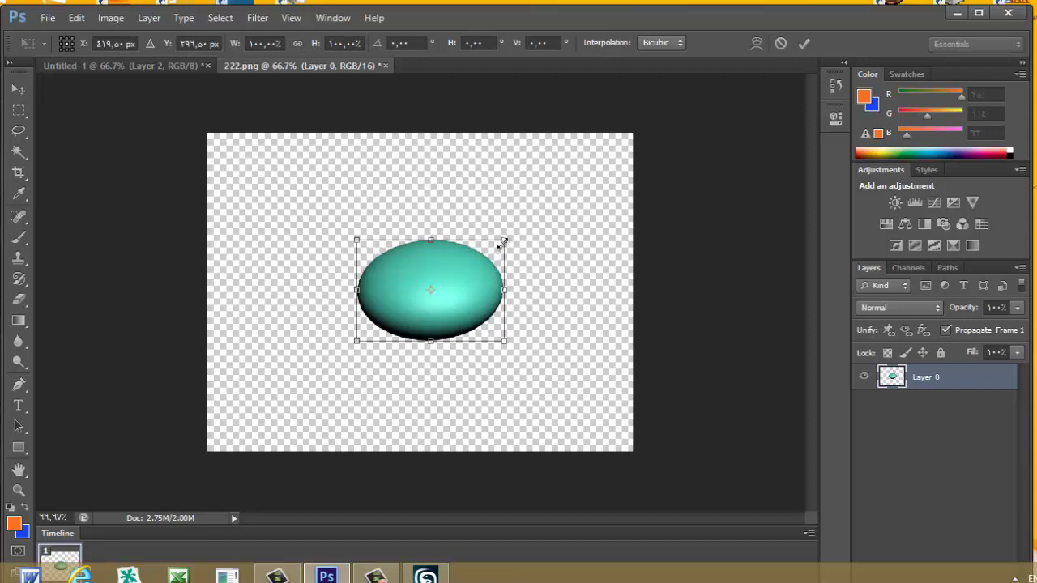
left_click_drag(504, 241, 609, 170)
left_click_drag(523, 301, 510, 316)
key("Return")
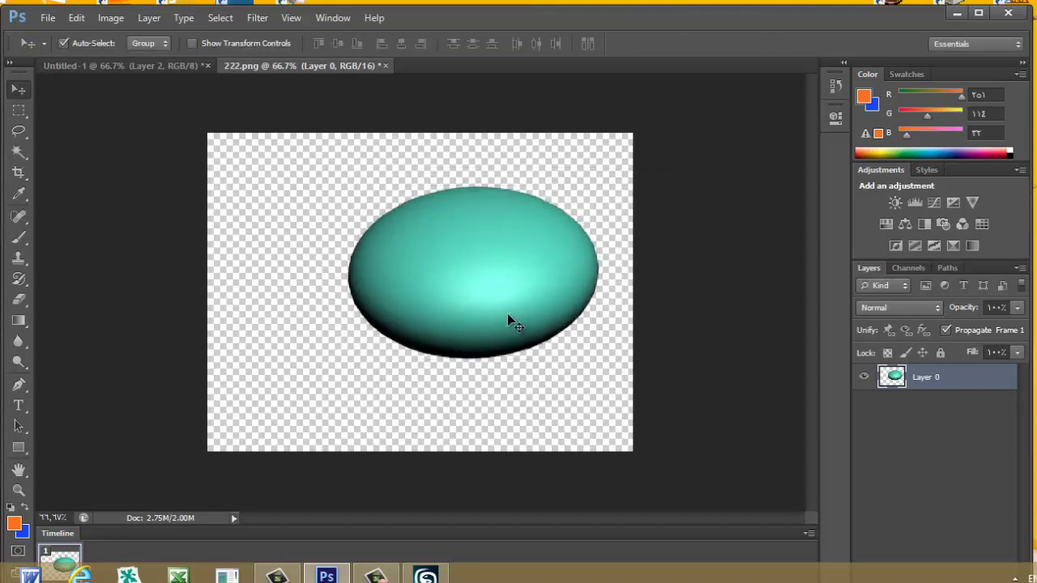
Step: Tile both documents vertically and copy the turquoise egg from 222.png into Untitled-1, accepting the depth difference
left_click(334, 20)
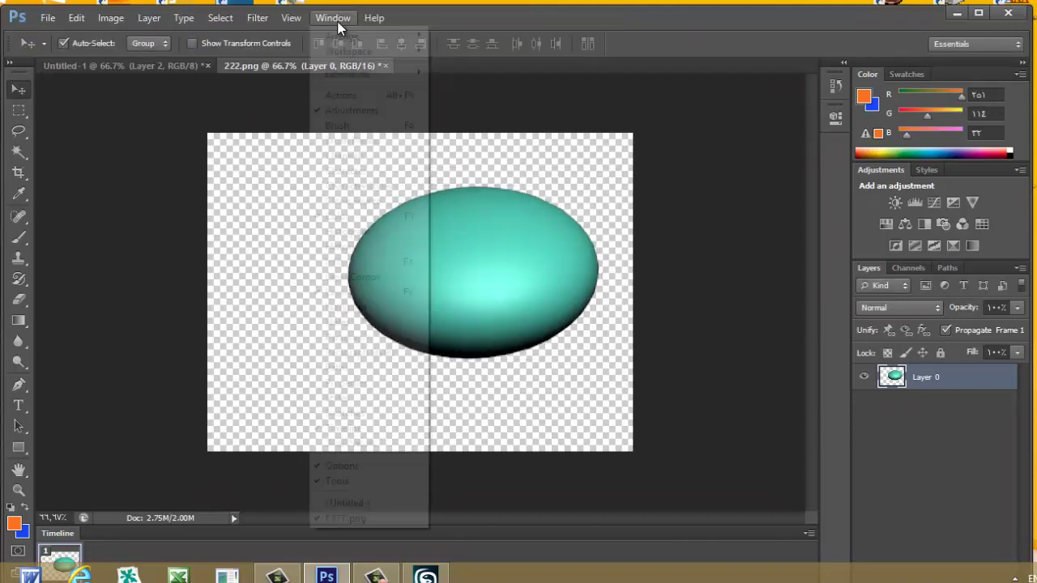
mouse_move(340, 34)
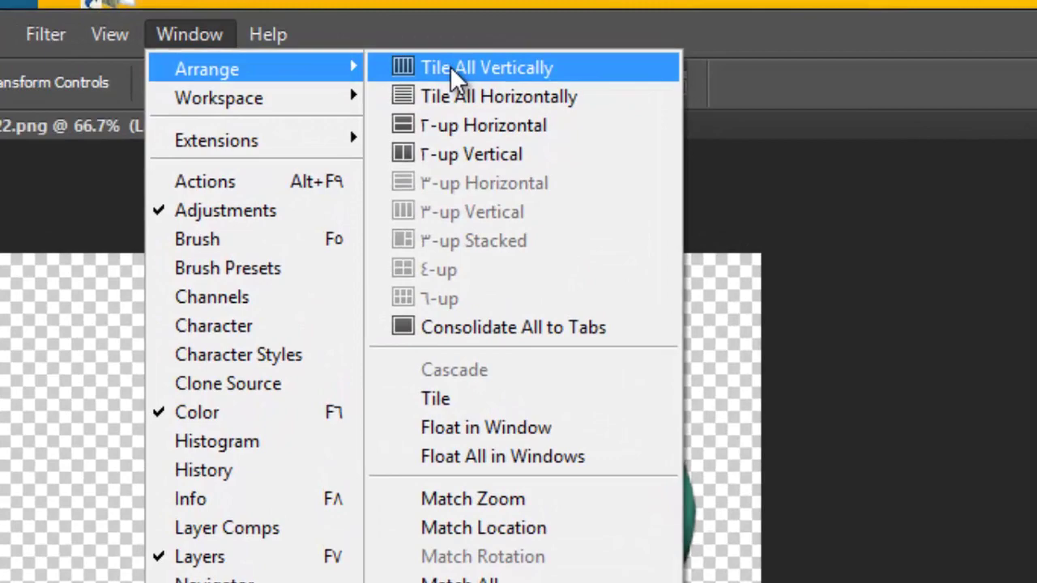
left_click(449, 66)
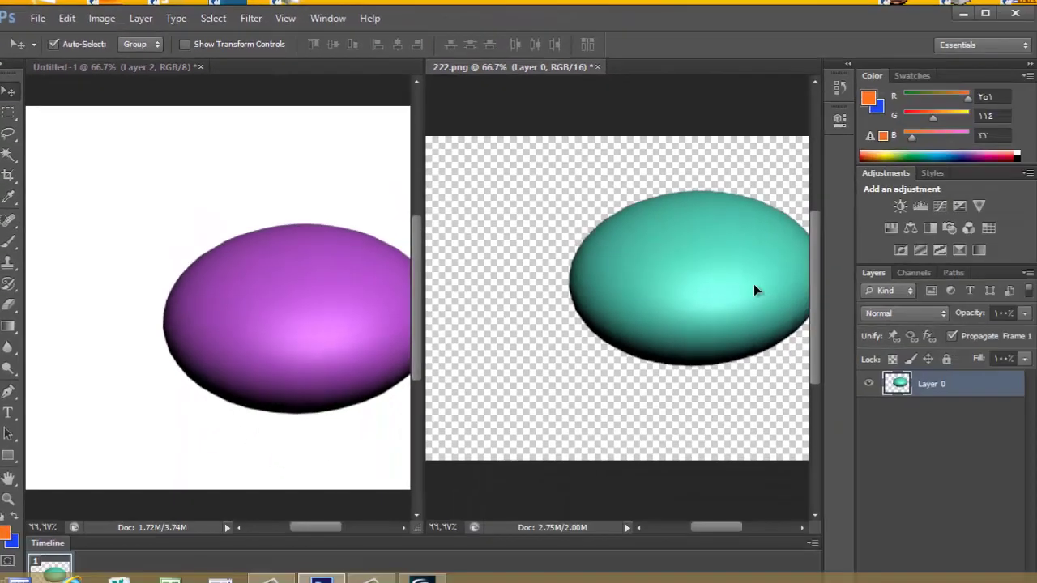
left_click_drag(689, 298, 265, 279)
left_click_drag(183, 288, 186, 291)
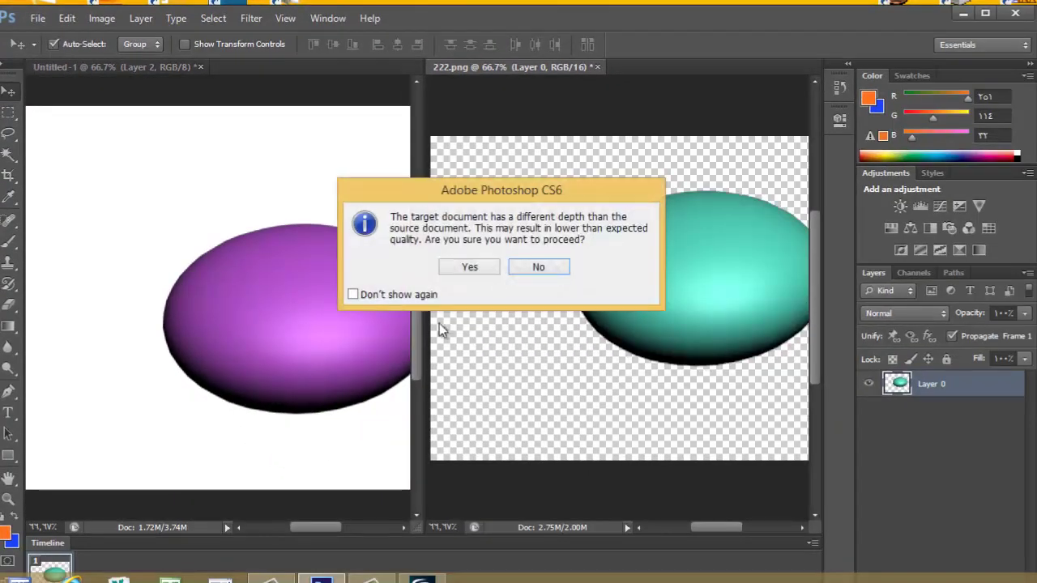
left_click(481, 266)
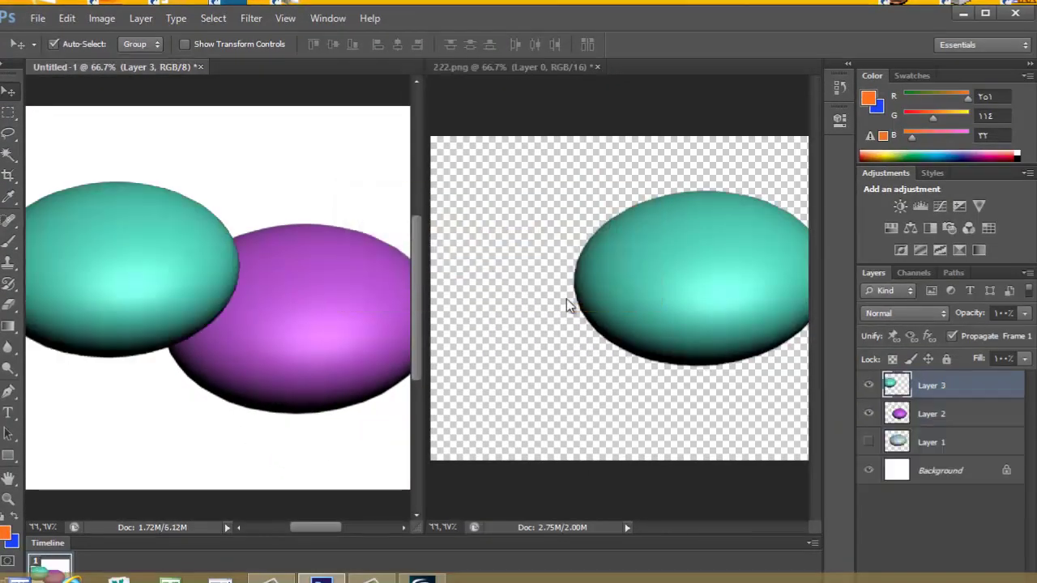
Step: Close 222.png without saving and arrange the eggs with the turquoise one at the lower left, overlapping the violet one
left_click(598, 66)
left_click(497, 262)
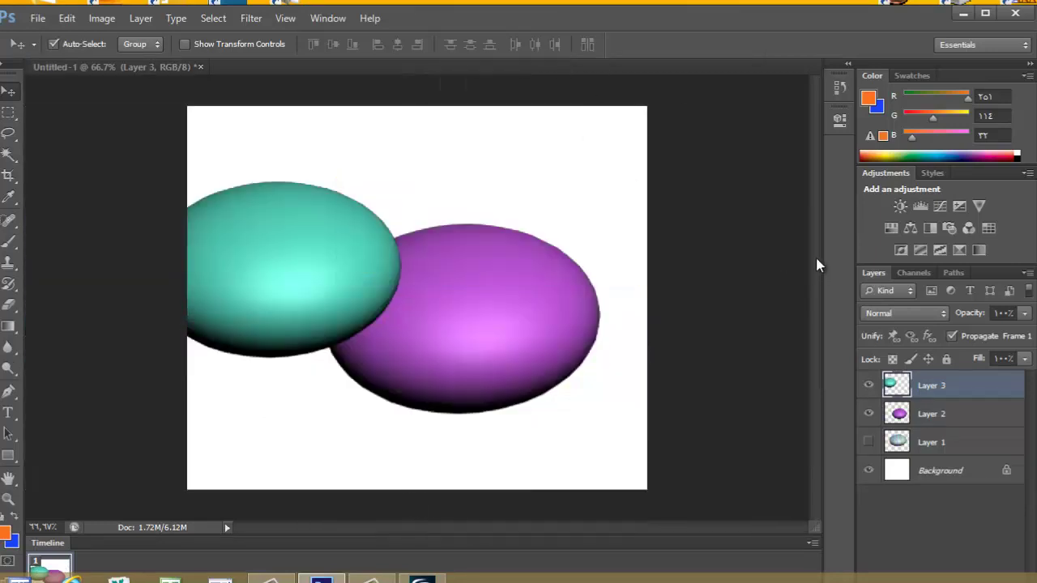
left_click_drag(470, 341, 505, 340)
left_click_drag(300, 276, 381, 393)
left_click(549, 335)
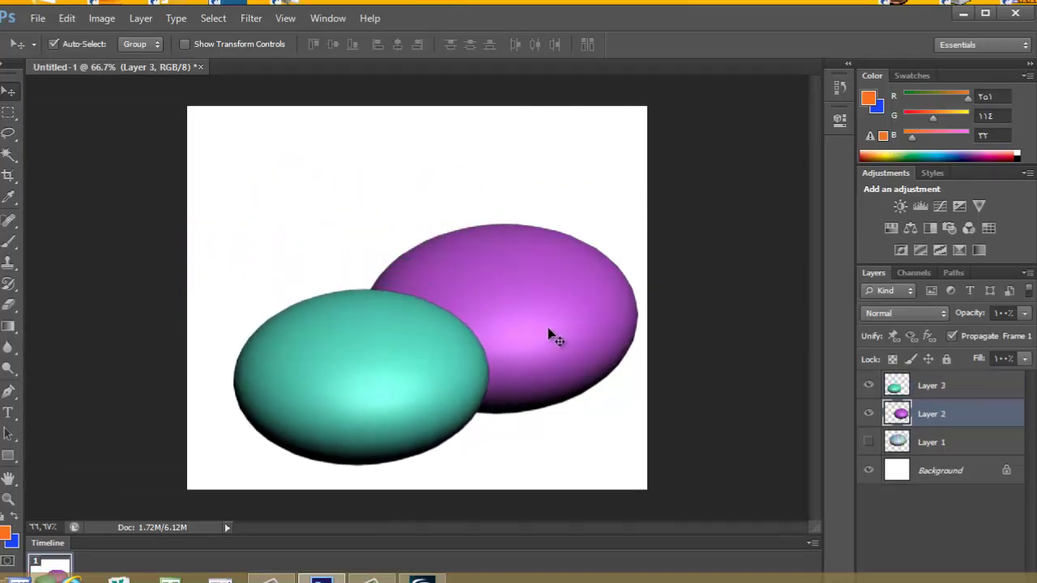
Step: Move the violet egg up toward the canvas's upper edge and shift the turquoise egg up in front of it
left_click_drag(549, 335, 523, 310)
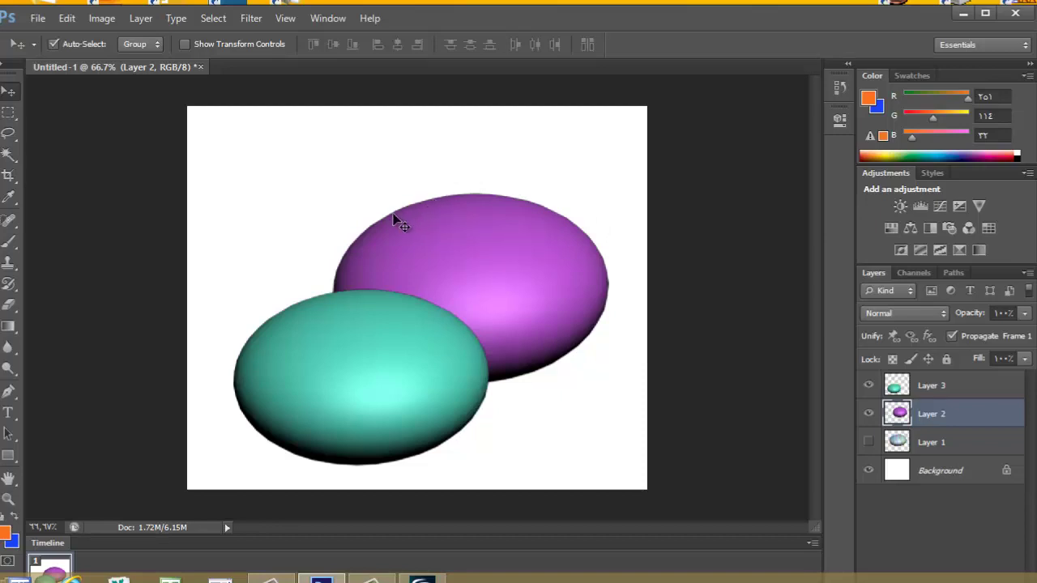
left_click_drag(466, 293, 458, 236)
left_click_drag(383, 378, 361, 346)
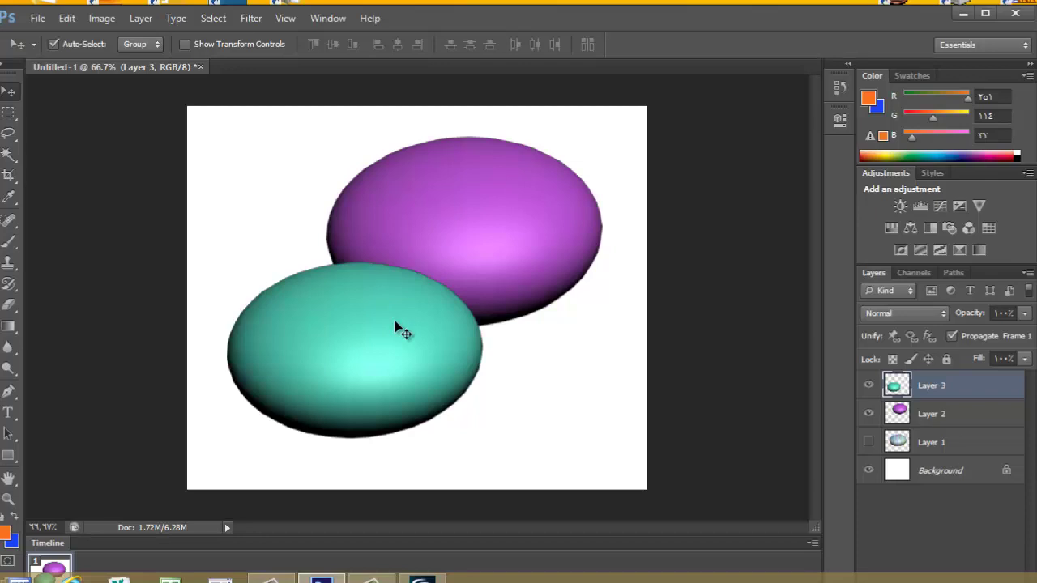
left_click_drag(381, 352, 393, 330)
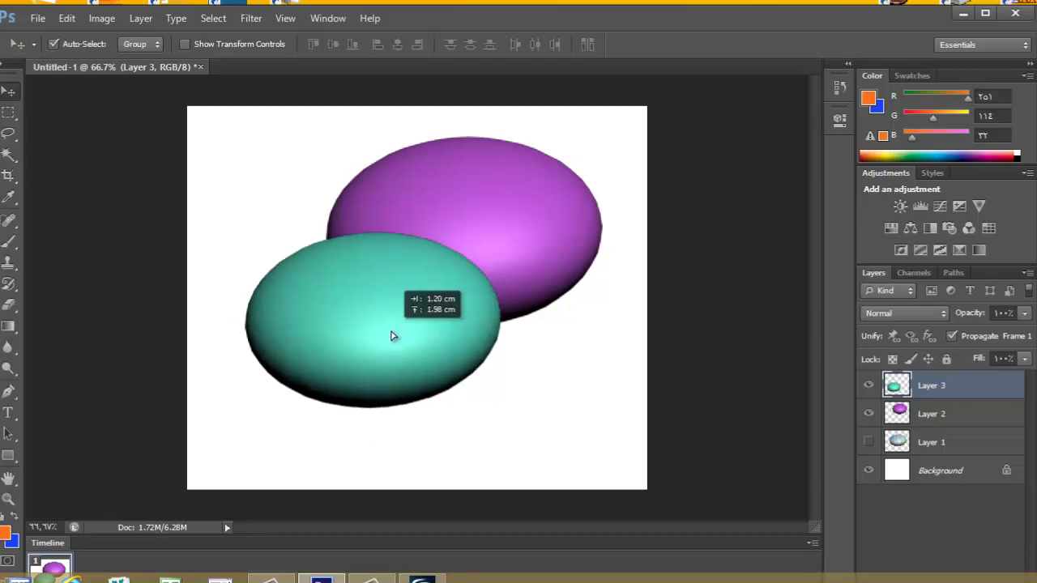
left_click_drag(467, 227, 453, 197)
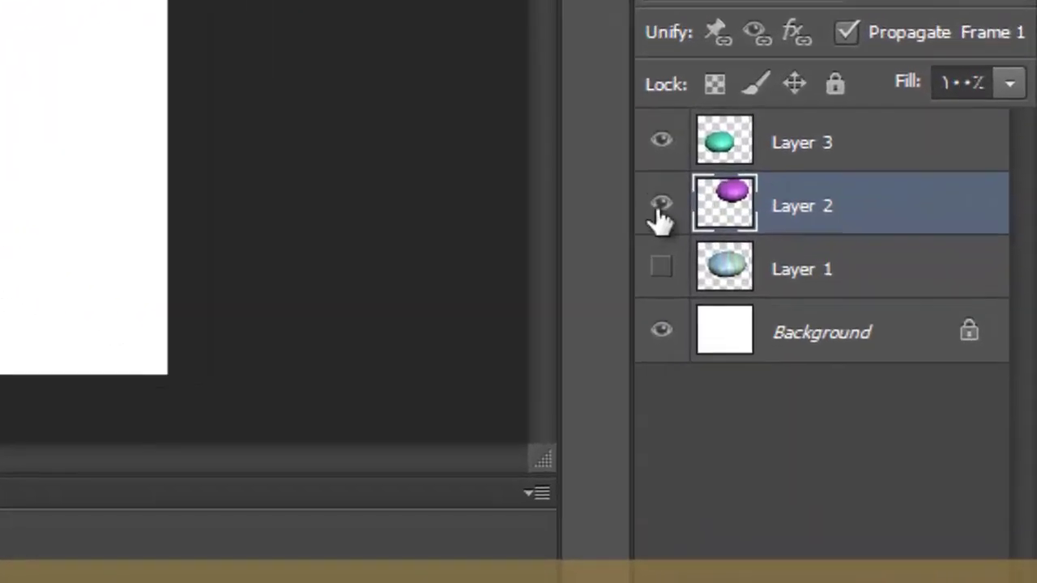
Step: Hide the violet egg's layer and enlarge the turquoise egg to about 138% with Free Transform, centered on the canvas
left_click(780, 324)
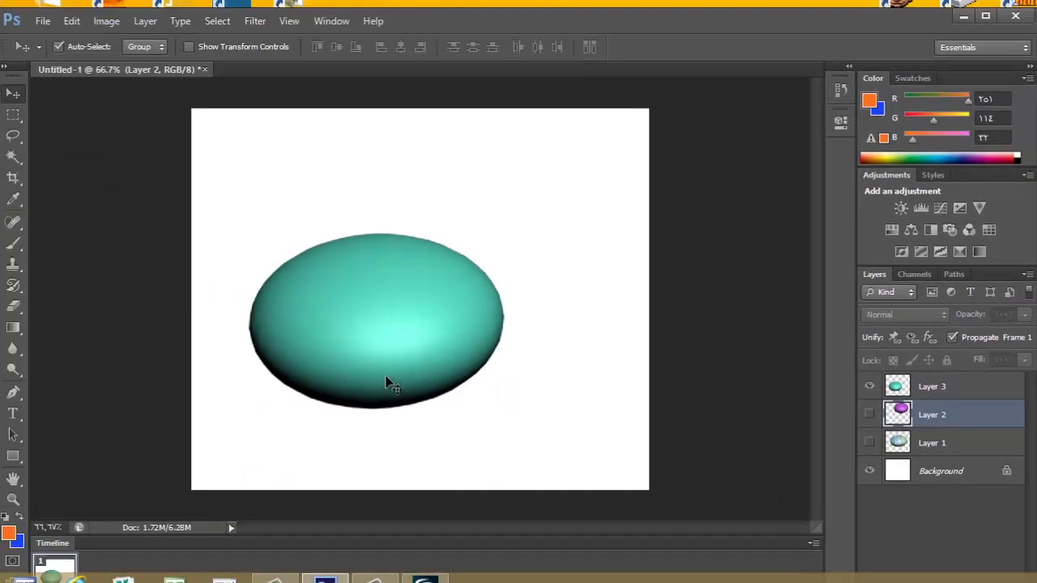
left_click_drag(386, 381, 425, 340)
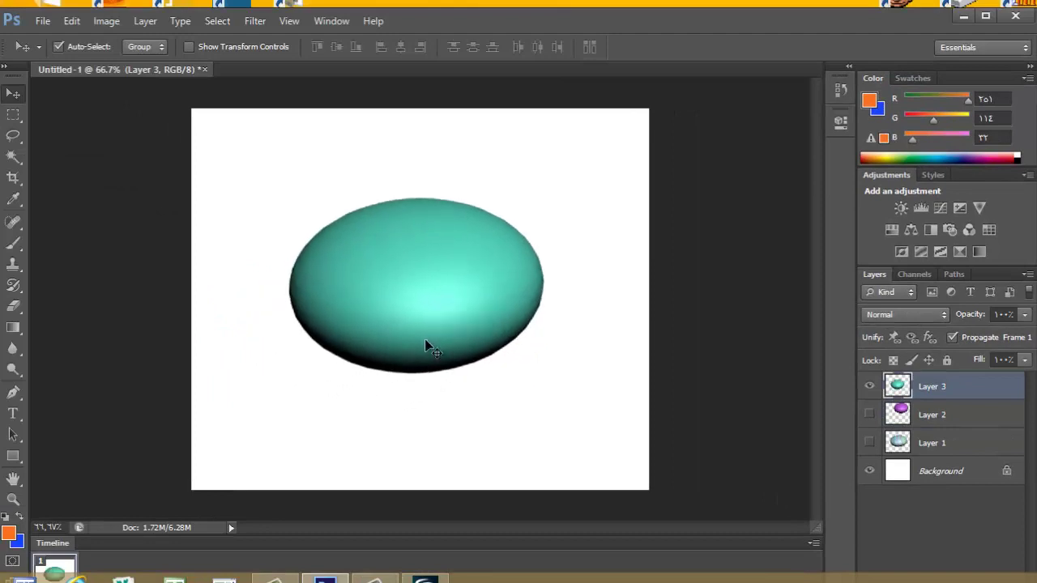
key("ctrl+t")
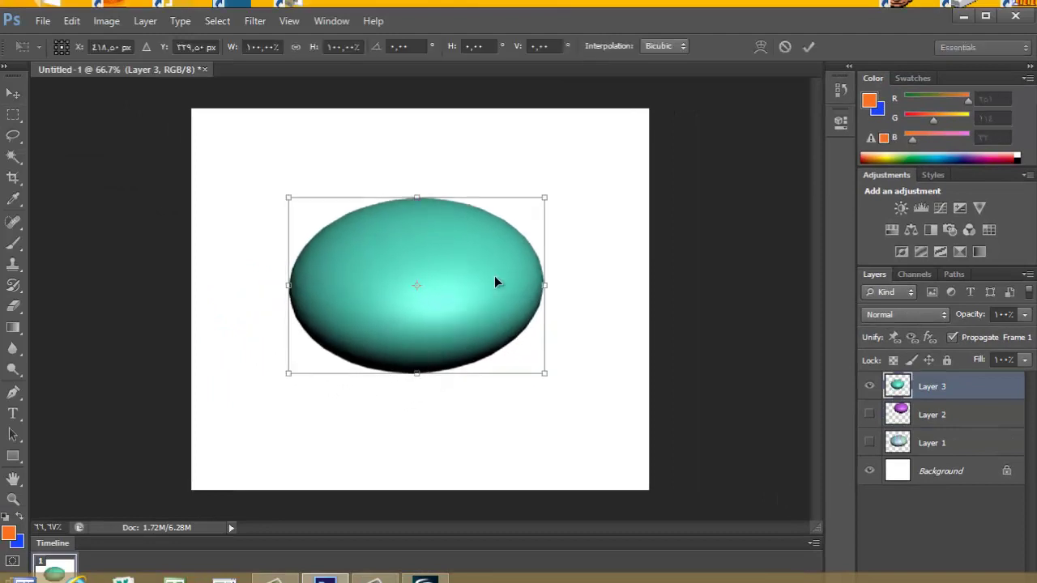
left_click_drag(547, 195, 641, 135)
left_click_drag(556, 248, 495, 287)
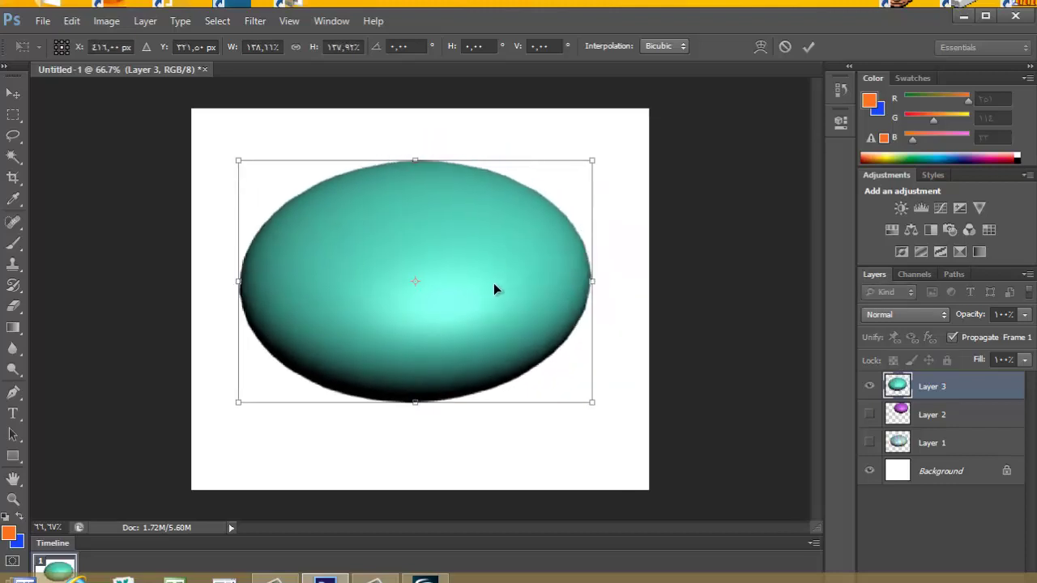
key("Return")
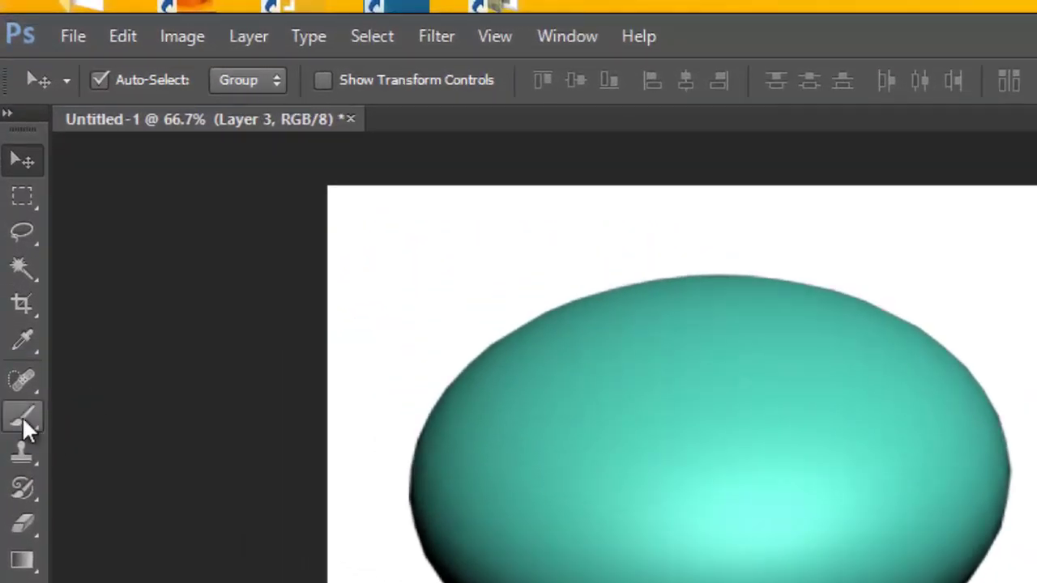
Step: Choose the Brush Tool and duplicate the turquoise egg's layer, Layer 3
left_click(22, 416)
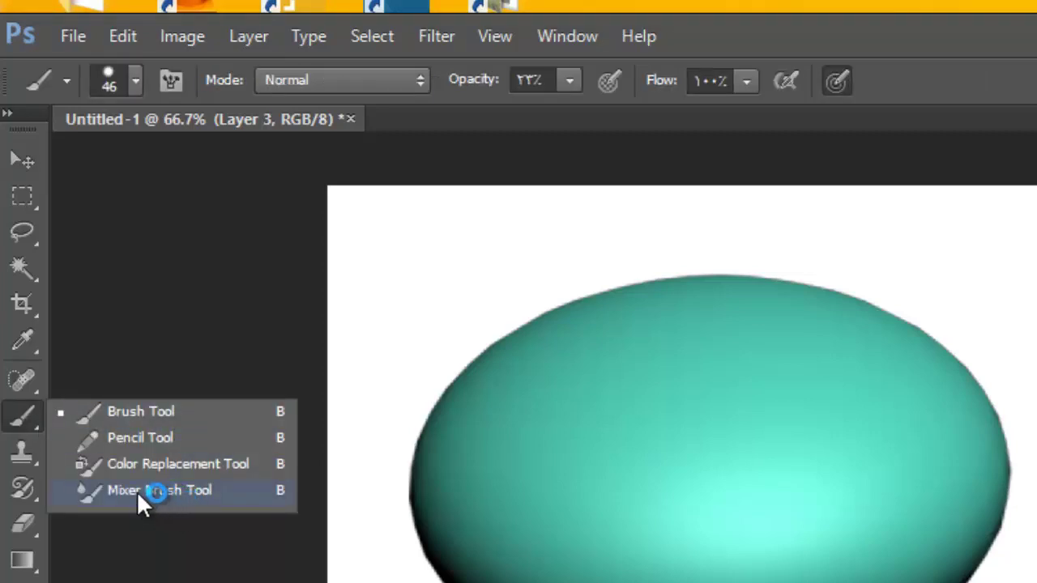
left_click(120, 411)
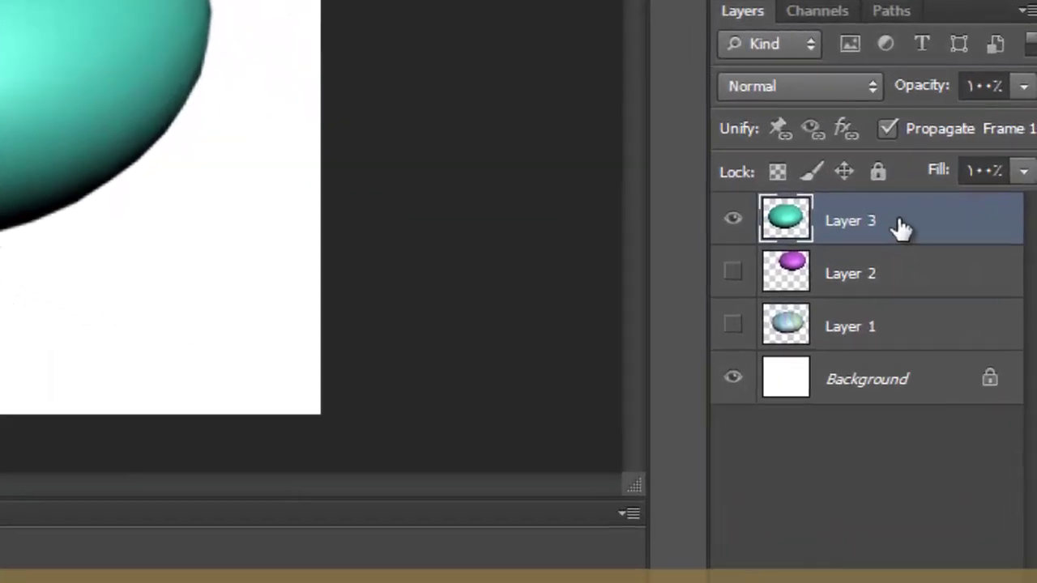
left_click_drag(964, 390, 967, 405)
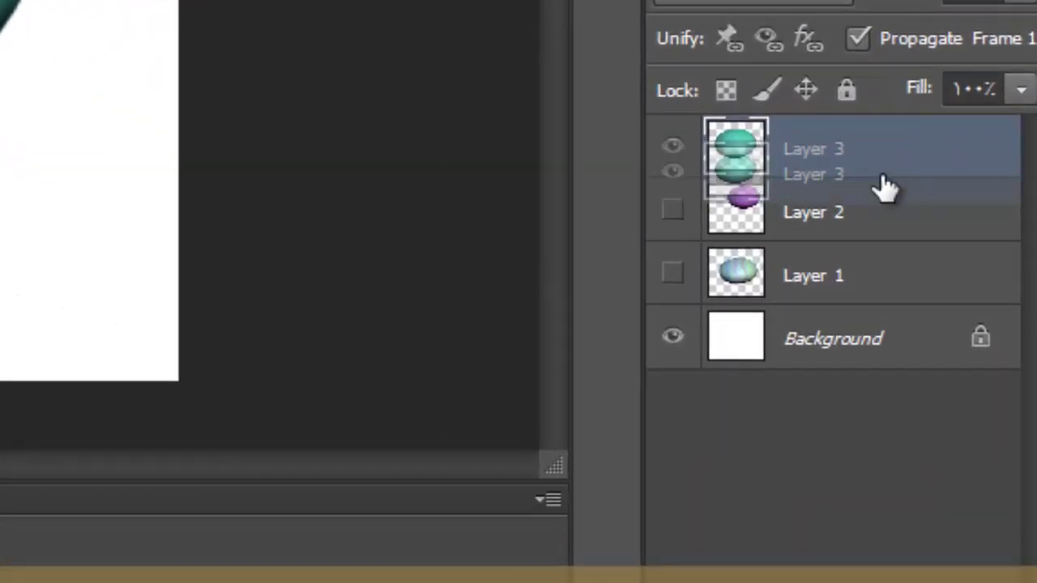
left_click_drag(885, 186, 881, 170)
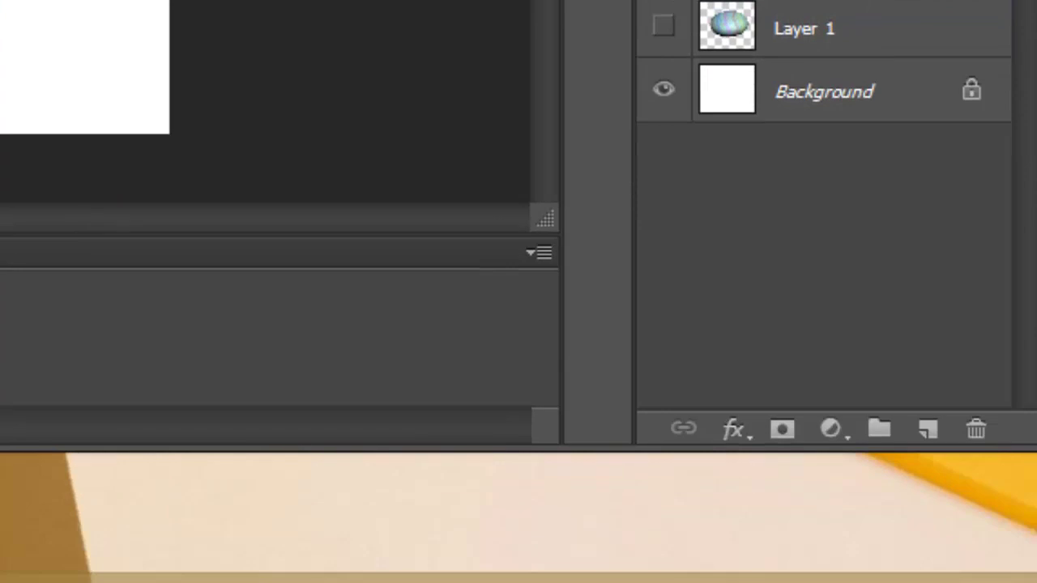
left_click_drag(846, 57, 921, 571)
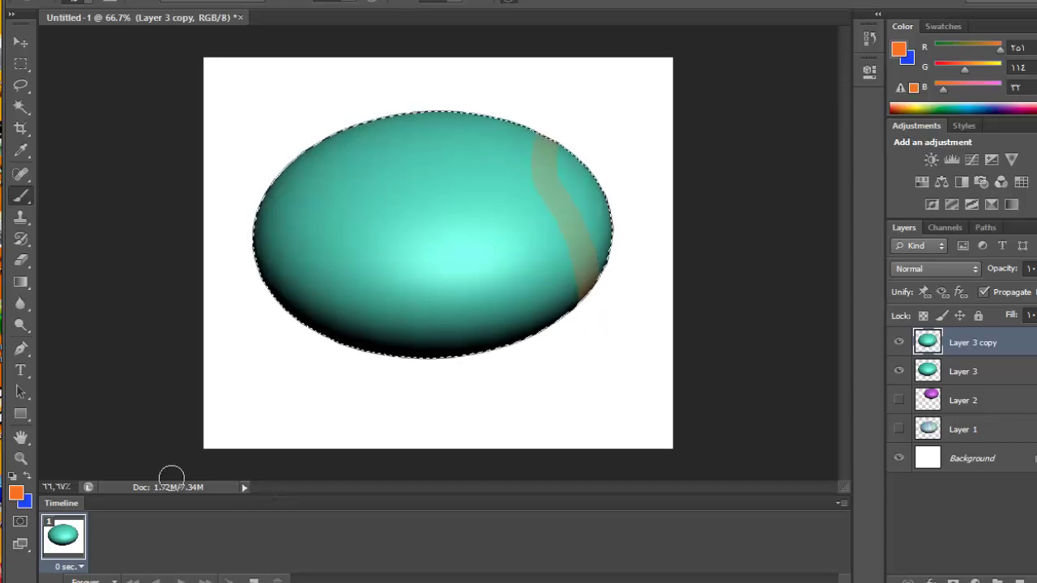
Step: Set the foreground color to yellow (#fff200, cyan 0) and paint a wavy vertical stripe left of the egg's orange stripe
left_click(16, 492)
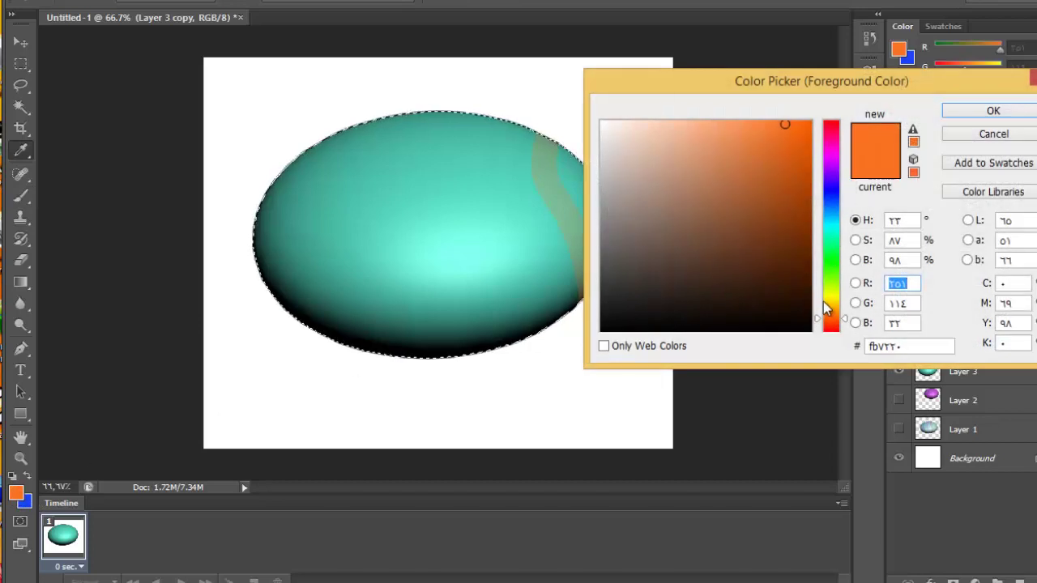
left_click(831, 291)
left_click(810, 125)
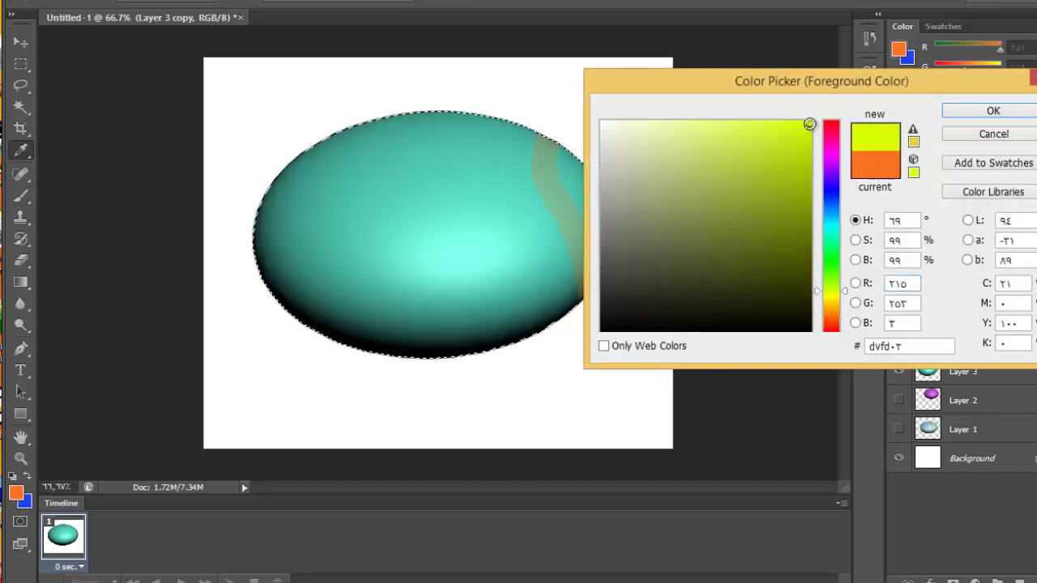
left_click(1019, 286)
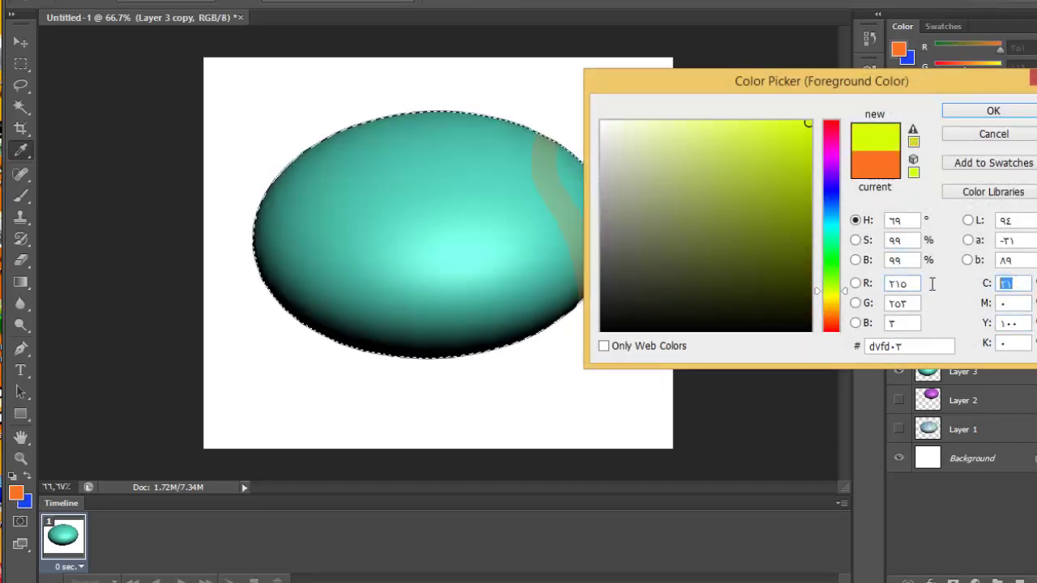
type("0")
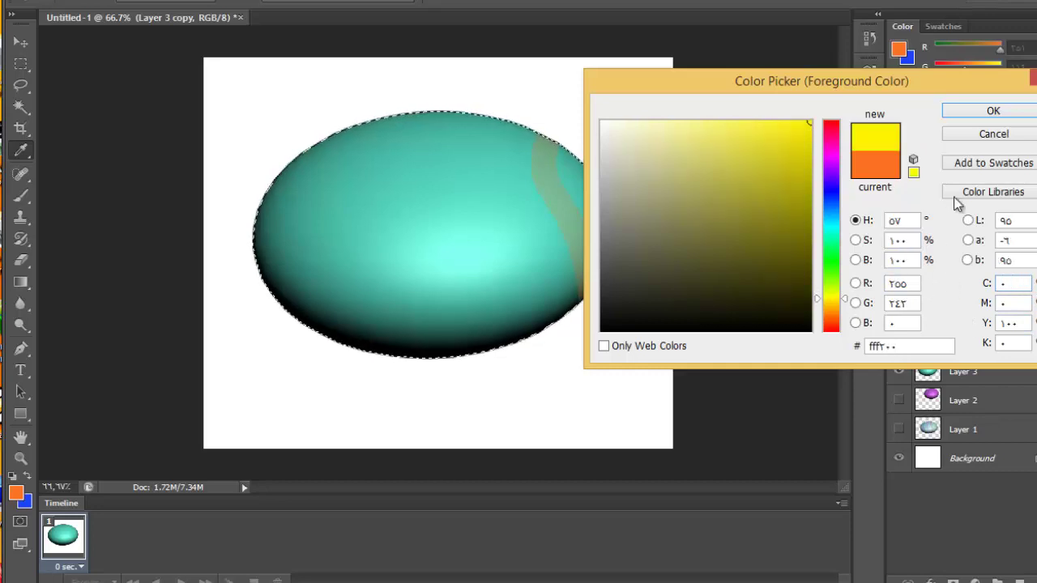
left_click(976, 112)
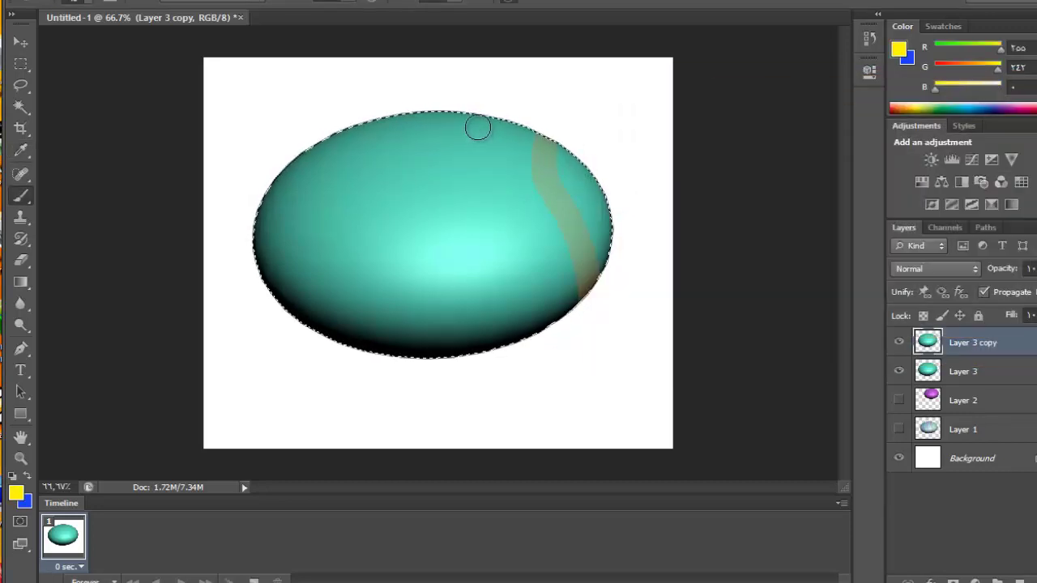
mouse_move(488, 165)
left_mouse_down()
mouse_move(527, 264)
mouse_move(526, 362)
left_mouse_up()
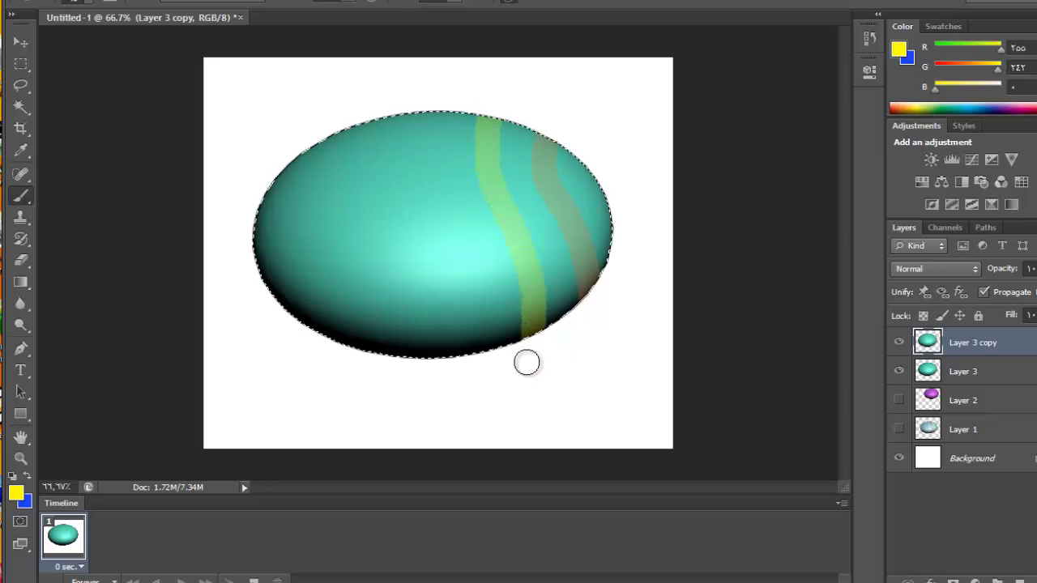
Step: Set the foreground color to off-white (#fefefa) and paint a wavy stripe left of the yellow one on the egg
left_click(15, 492)
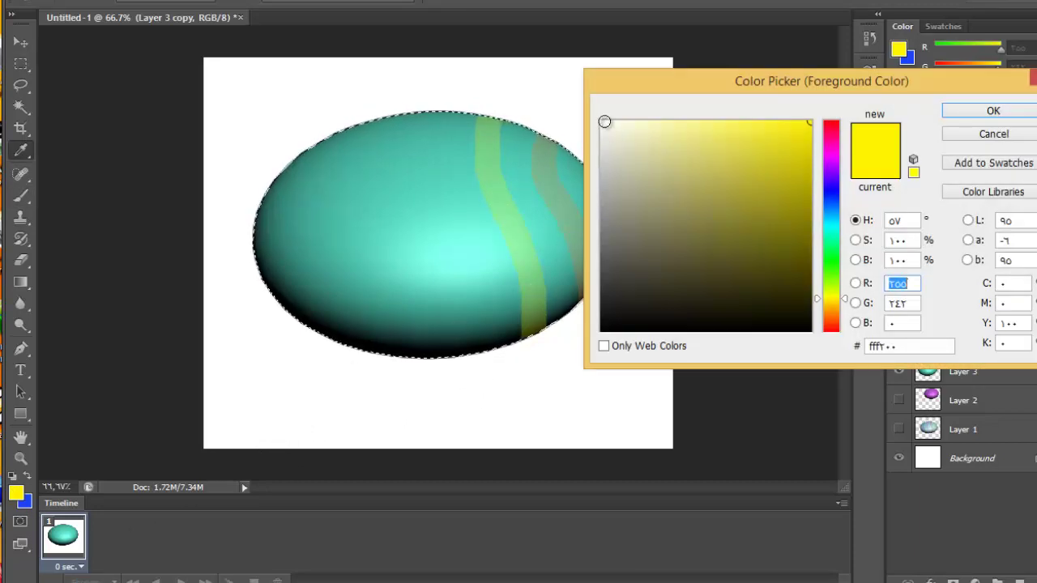
left_click(603, 121)
left_click(946, 111)
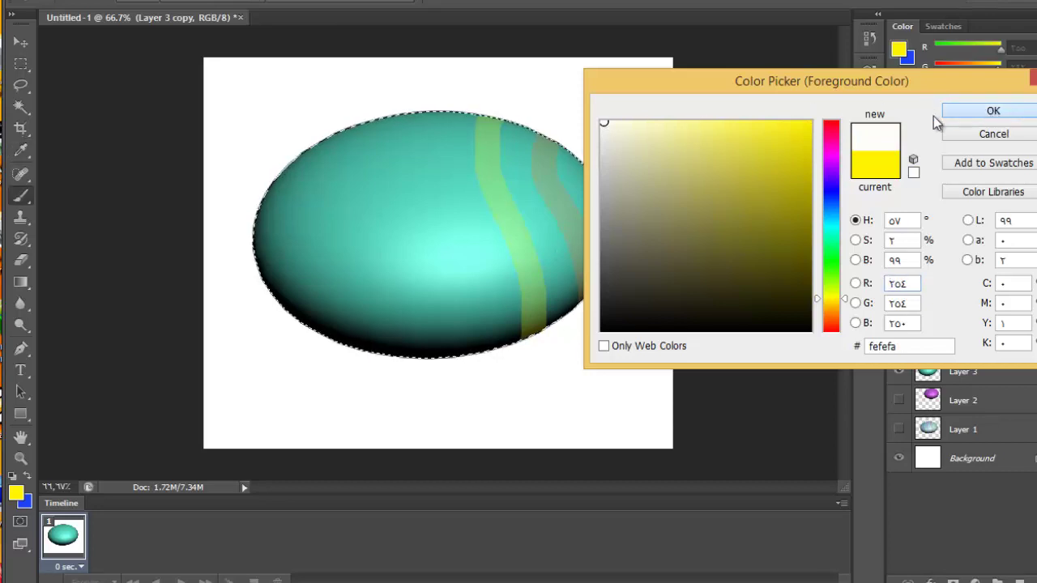
mouse_move(431, 105)
left_mouse_down()
mouse_move(422, 153)
mouse_move(477, 278)
mouse_move(477, 358)
left_mouse_up()
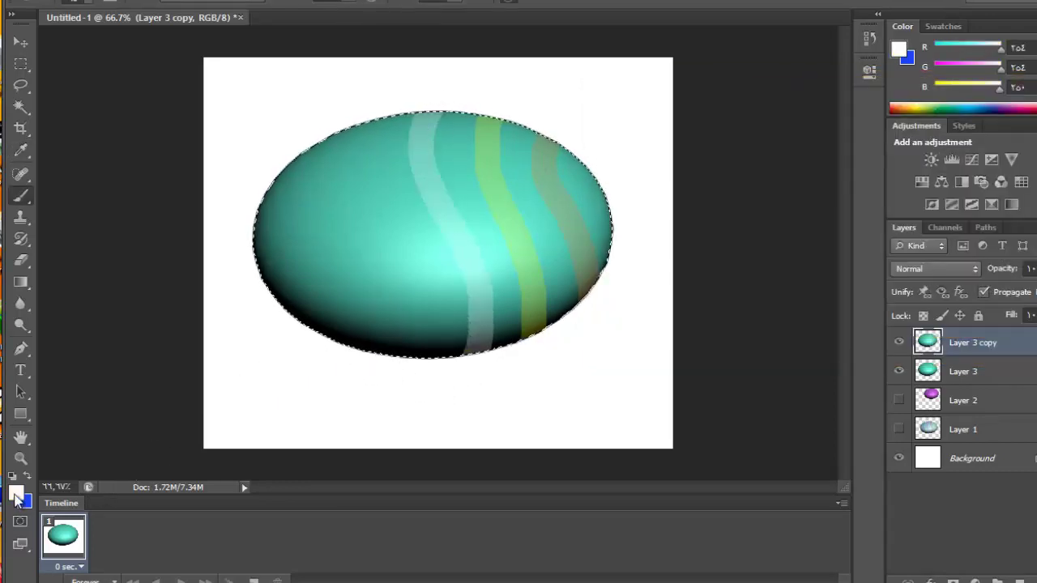
Step: Set the foreground color to blue (#053cc5) and paint a wavy stripe left of the white one on the egg
left_click(16, 495)
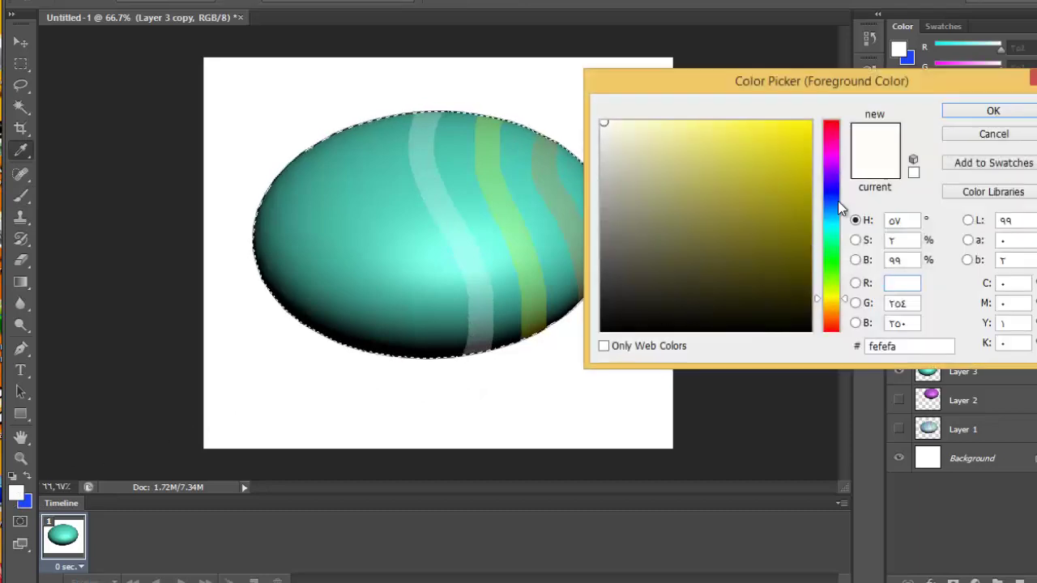
left_click(831, 201)
left_click(810, 165)
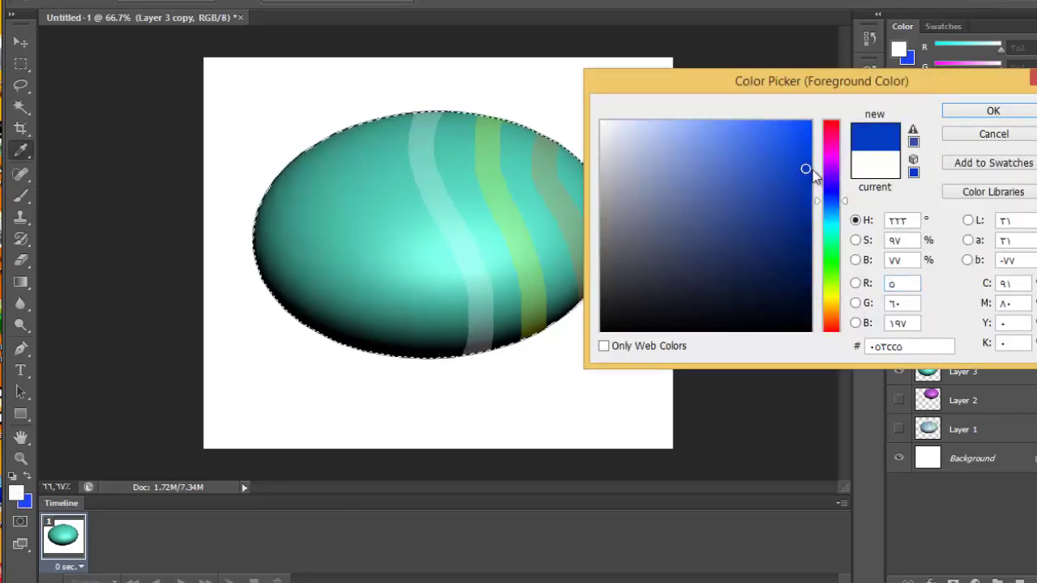
left_click(993, 113)
mouse_move(350, 120)
left_mouse_down()
mouse_move(349, 188)
mouse_move(418, 373)
left_mouse_up()
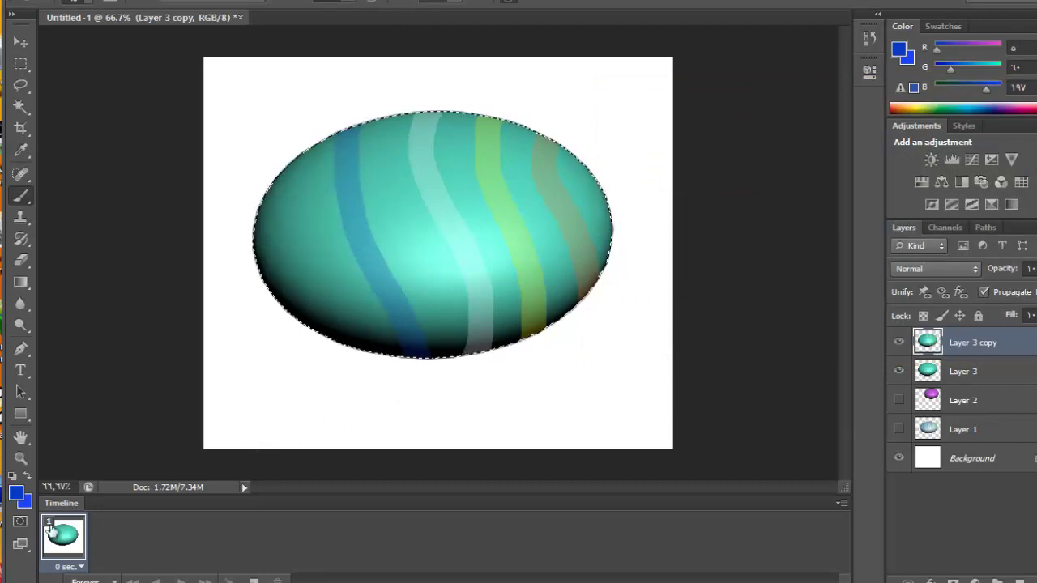
Step: Set the foreground color to magenta (#f40df1) and paint a wavy stripe left of the blue one plus five dots between the egg's stripes
left_click(15, 491)
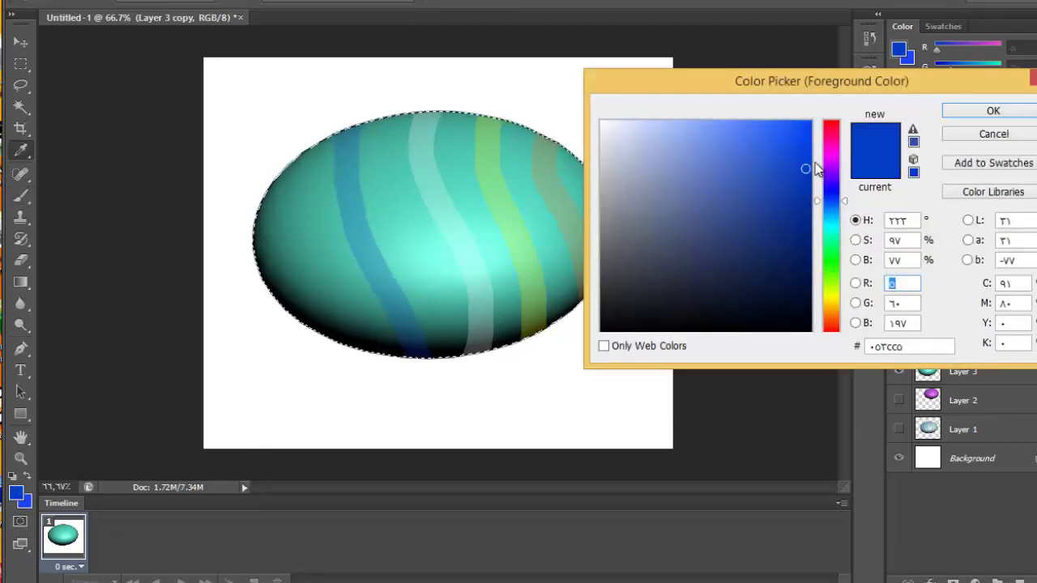
left_click(832, 155)
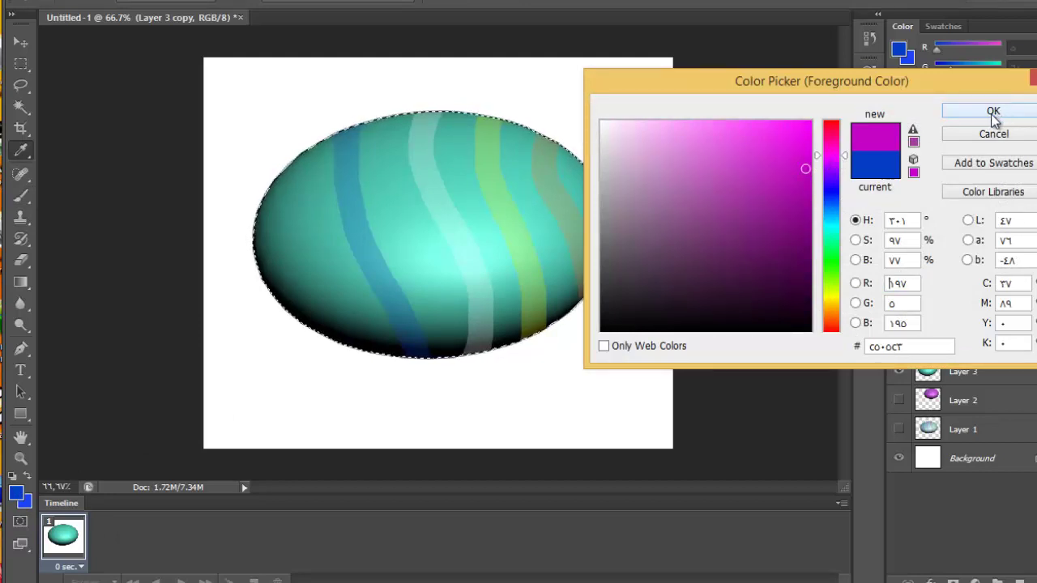
left_click(799, 130)
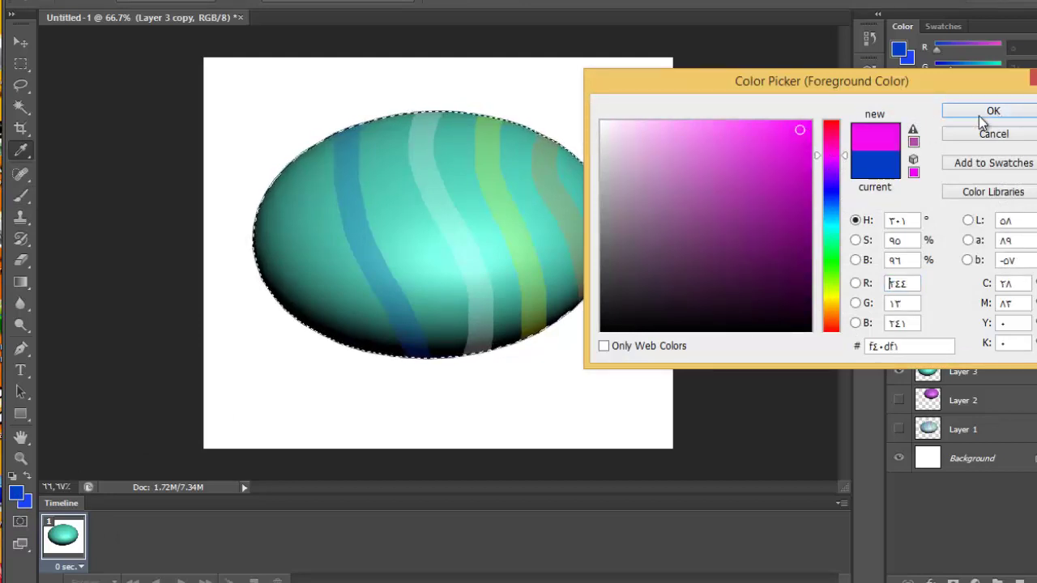
left_click(986, 113)
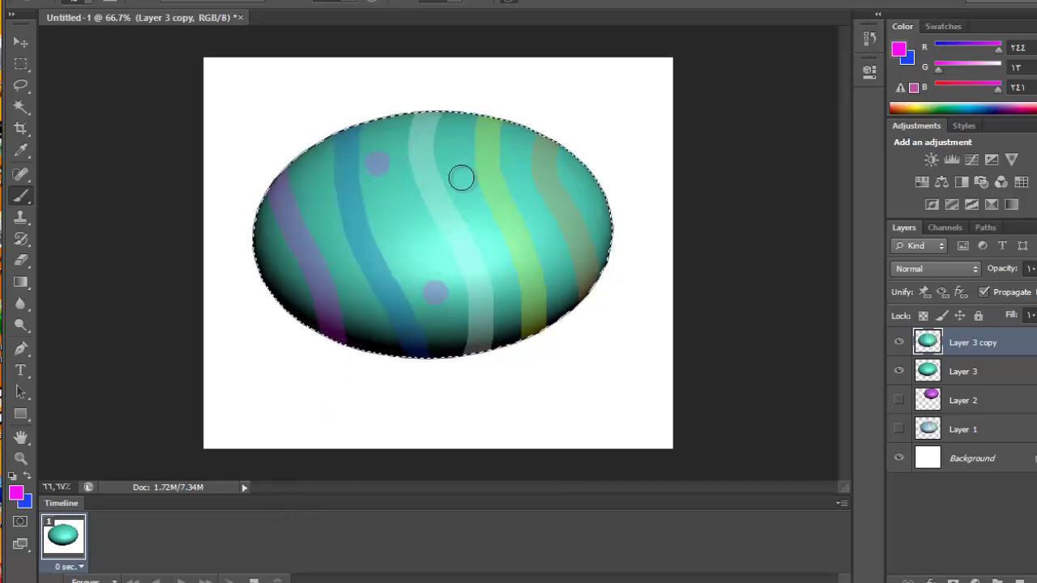
left_click(515, 171)
left_click(552, 248)
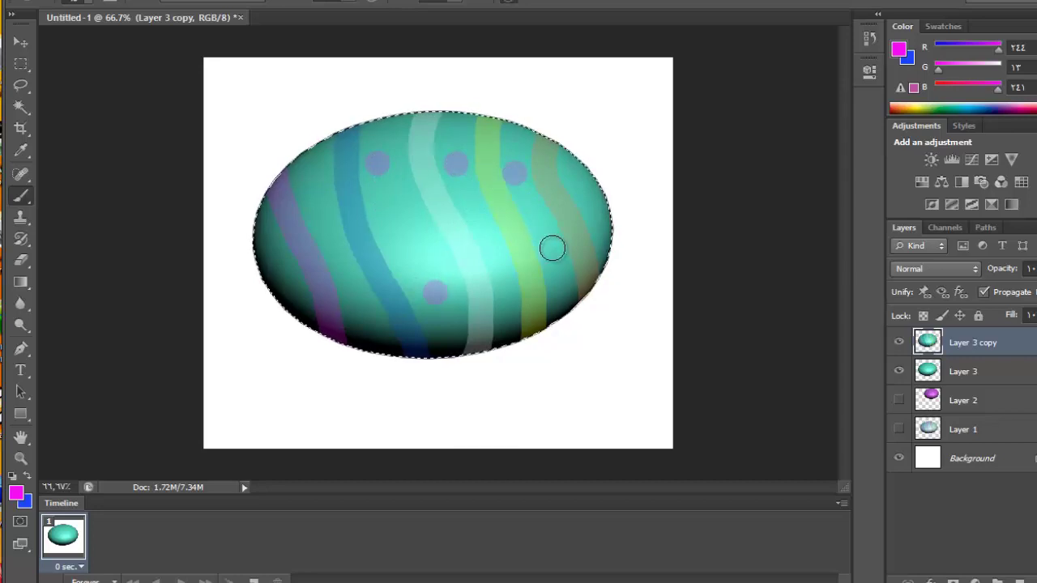
Step: Set the foreground color to yellow (#fae607) and paint four dots between the stripes on the left half of the egg
left_click(15, 492)
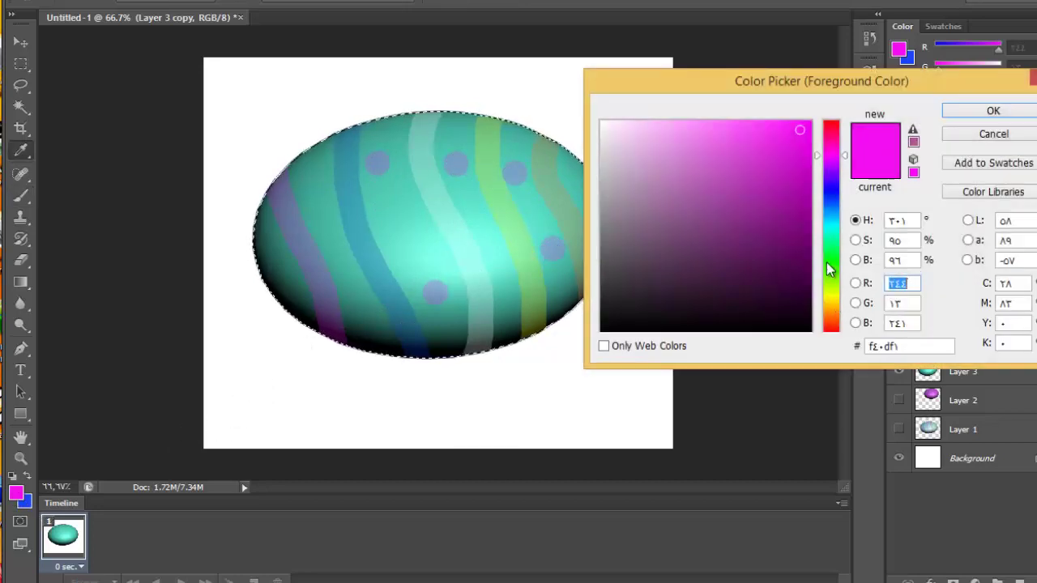
left_click(831, 260)
left_click(832, 299)
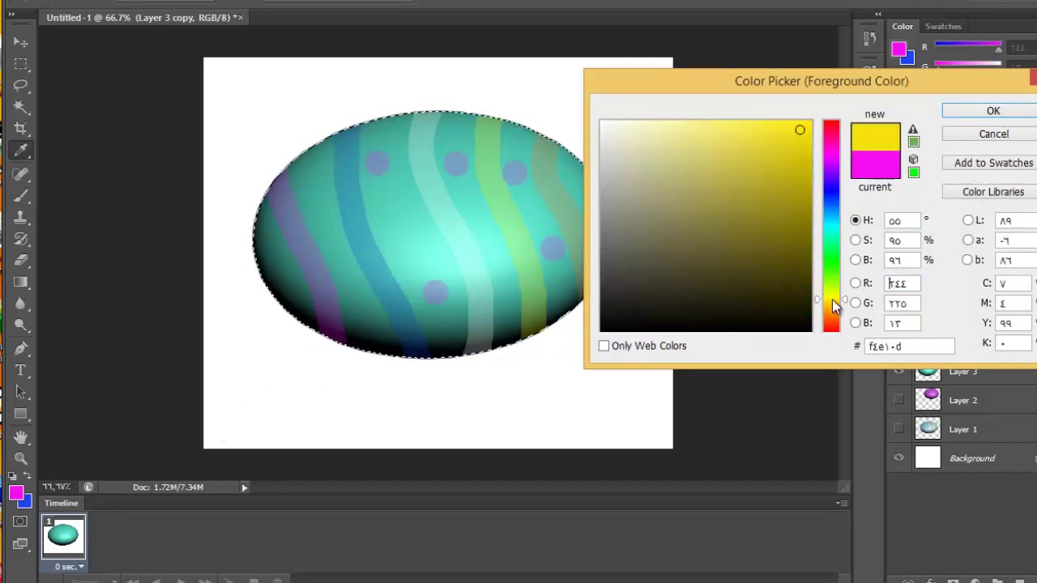
left_click(805, 124)
left_click(995, 110)
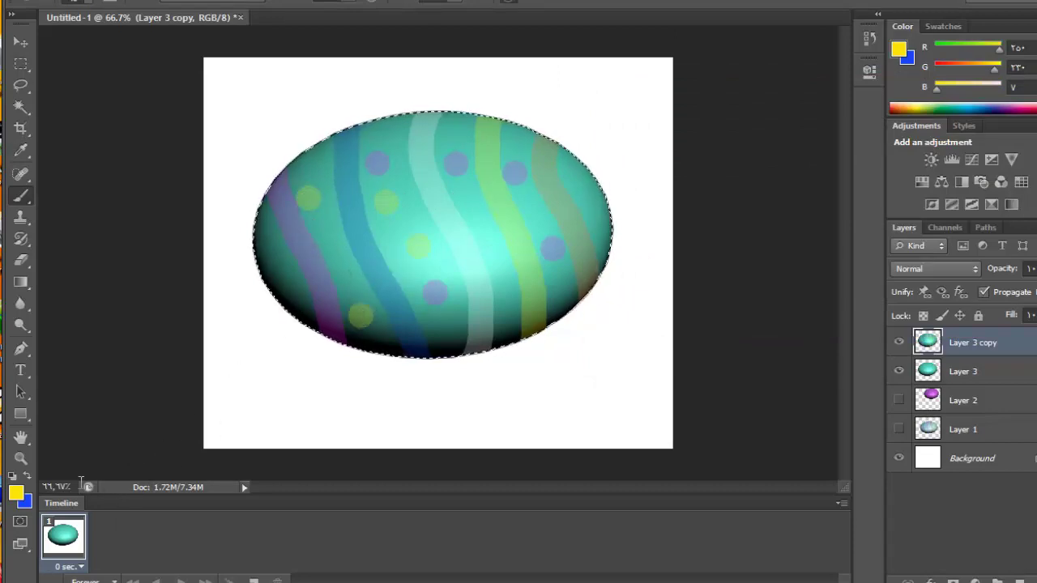
Step: Set the foreground color to off-white (RGB 250, 250, 248) and paint dots near the egg's center, both ends and lower edge
left_click(16, 492)
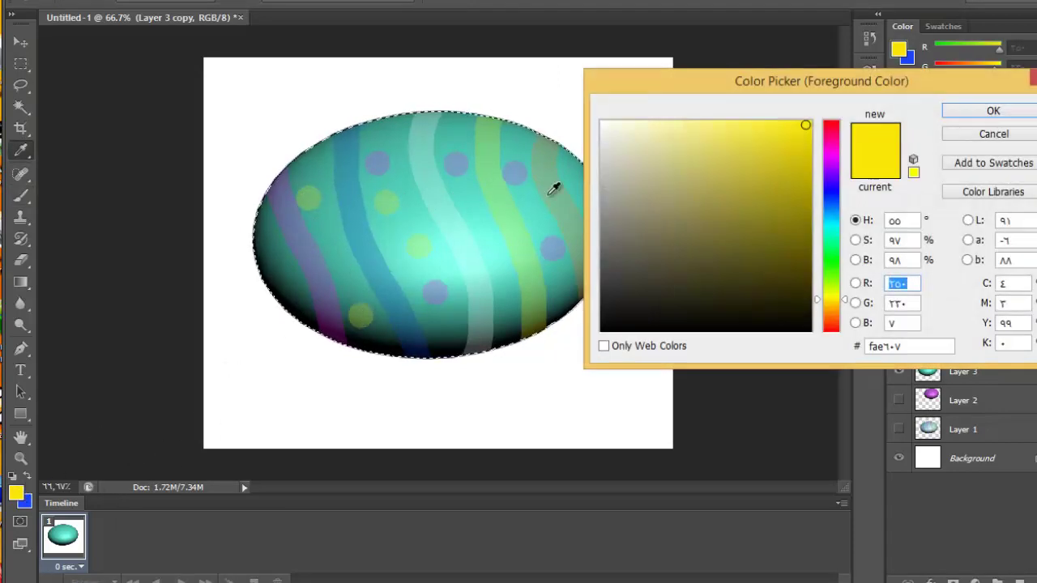
left_click(602, 125)
left_click(990, 113)
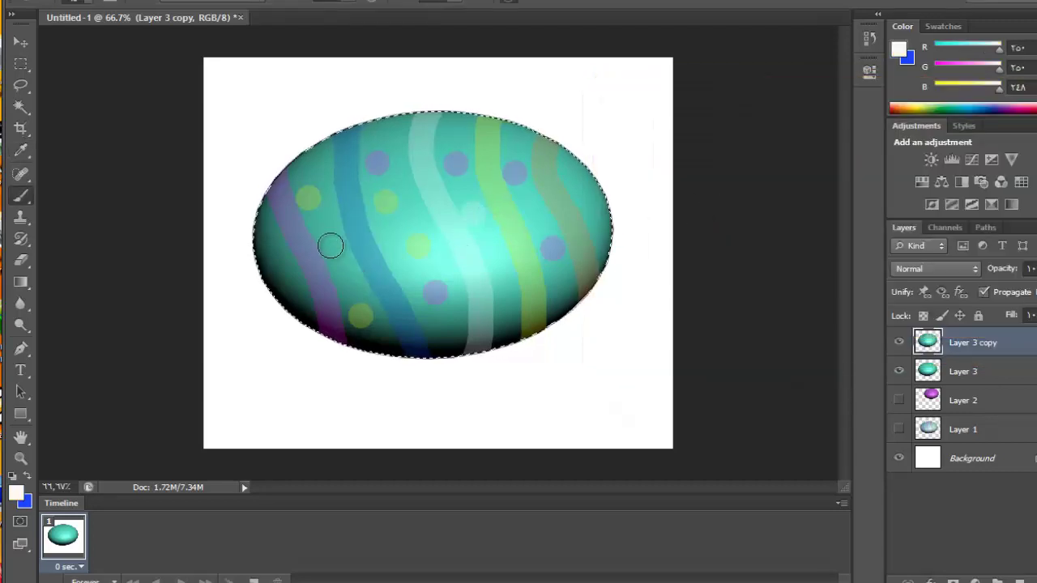
left_click(330, 242)
left_click(277, 258)
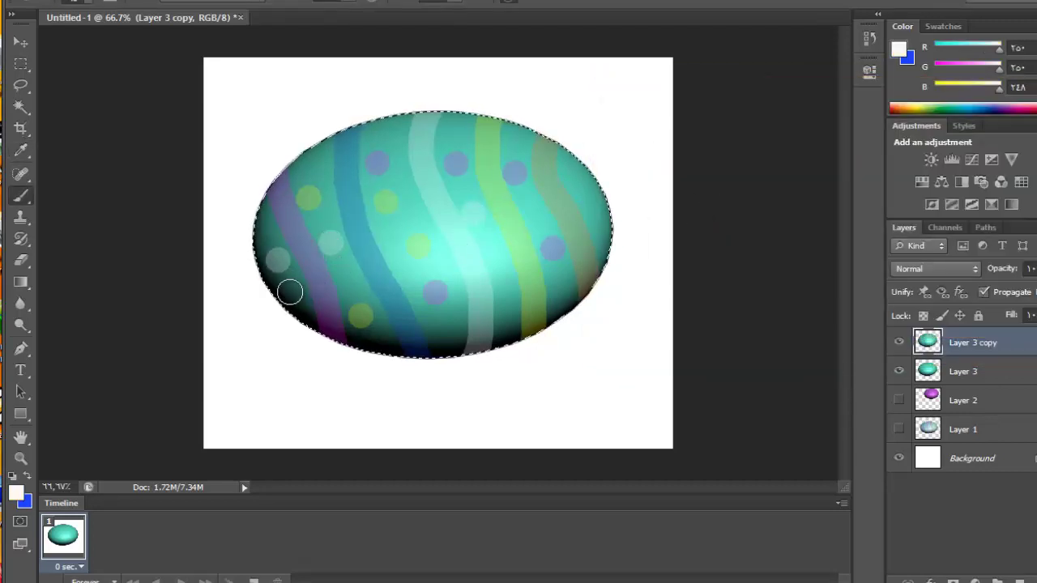
left_click(289, 290)
left_click(587, 200)
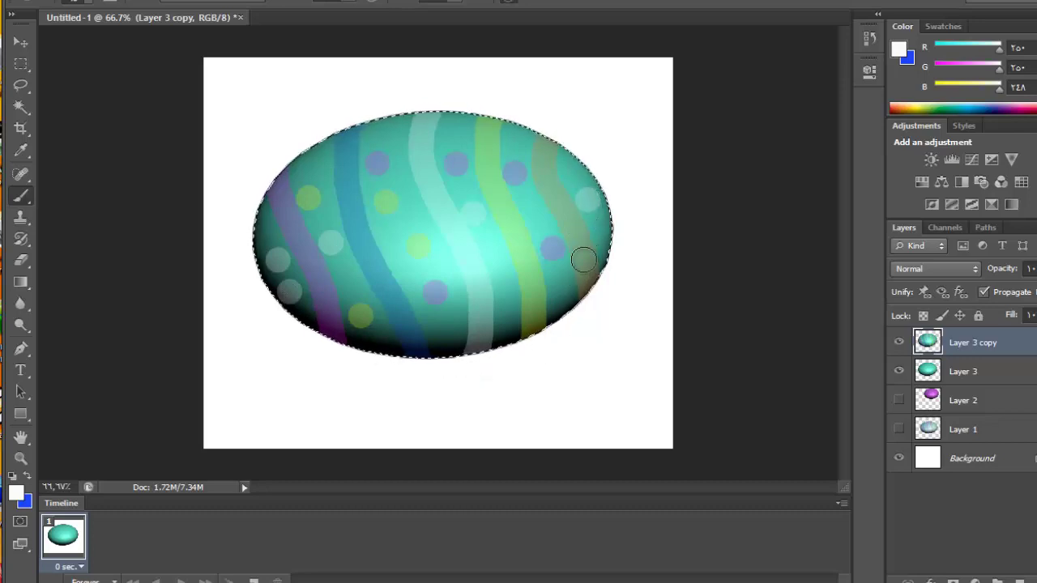
left_click(443, 340)
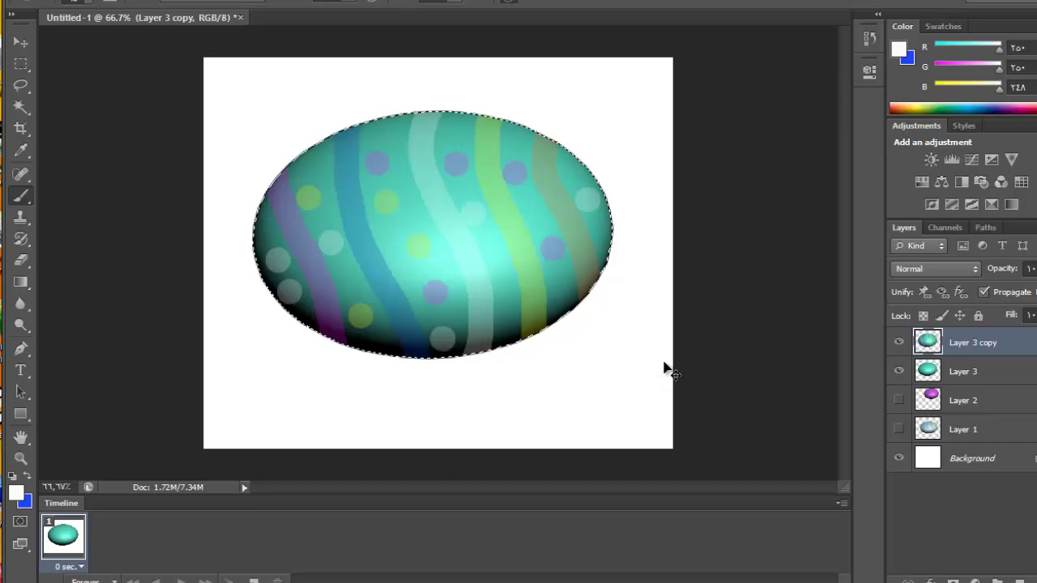
Step: Deselect the egg outline and move the decorated Layer 3 copy slightly down and right, uncovering the plain egg beneath
key("ctrl+d")
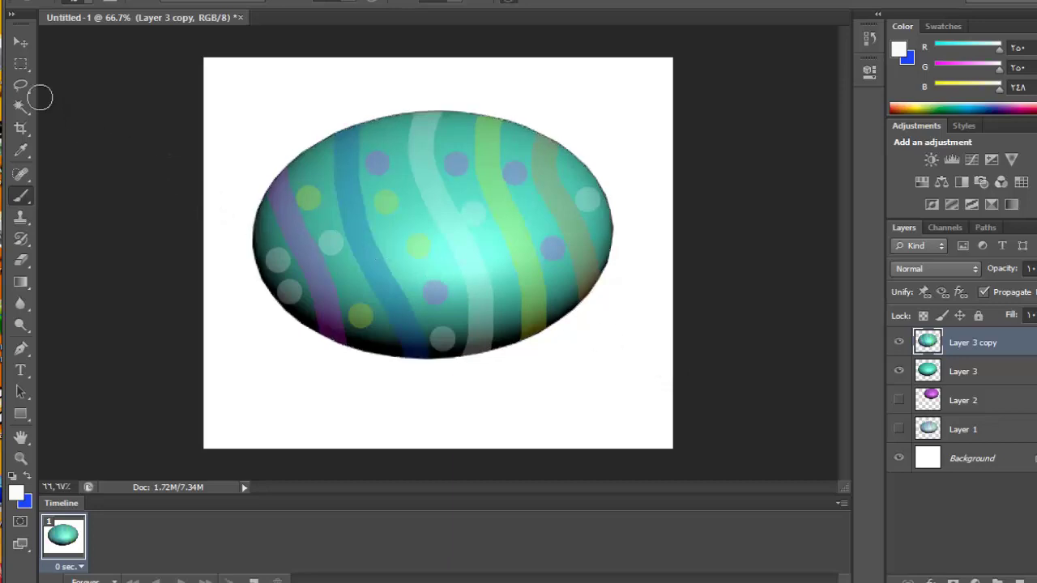
left_click(20, 42)
left_click_drag(425, 263, 447, 329)
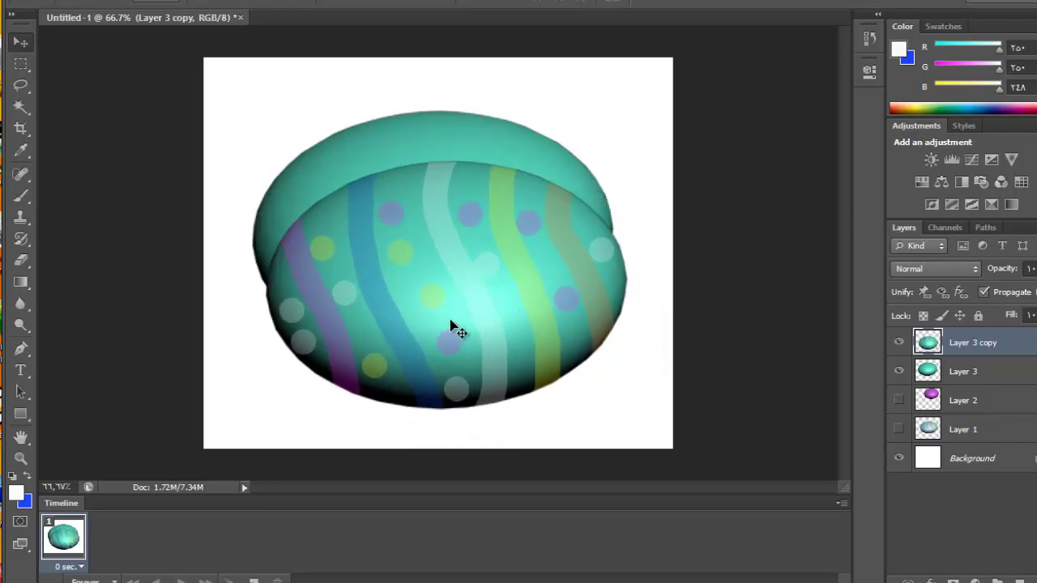